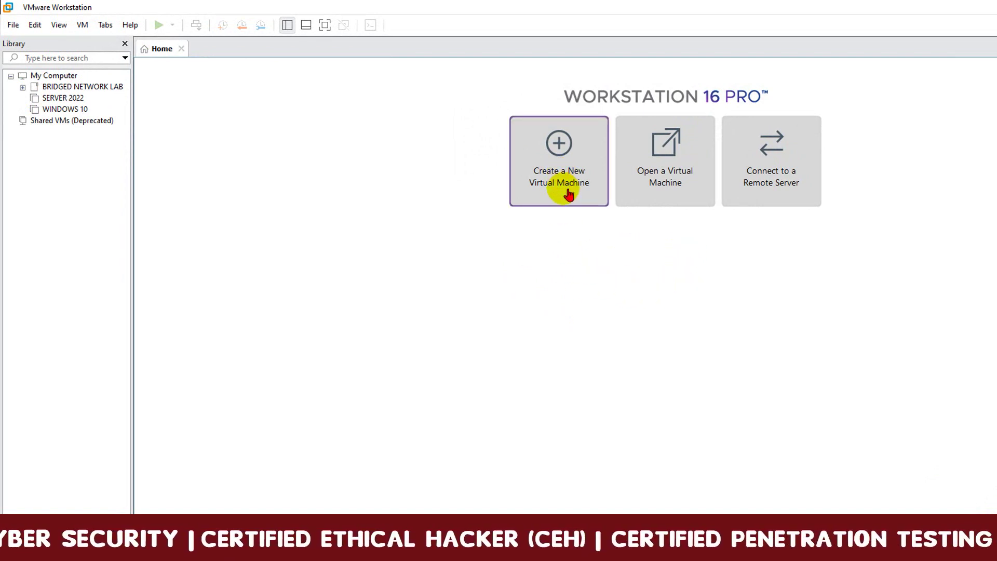
Start a Typical new virtual machine, choosing to install the operating system later.
click(571, 173)
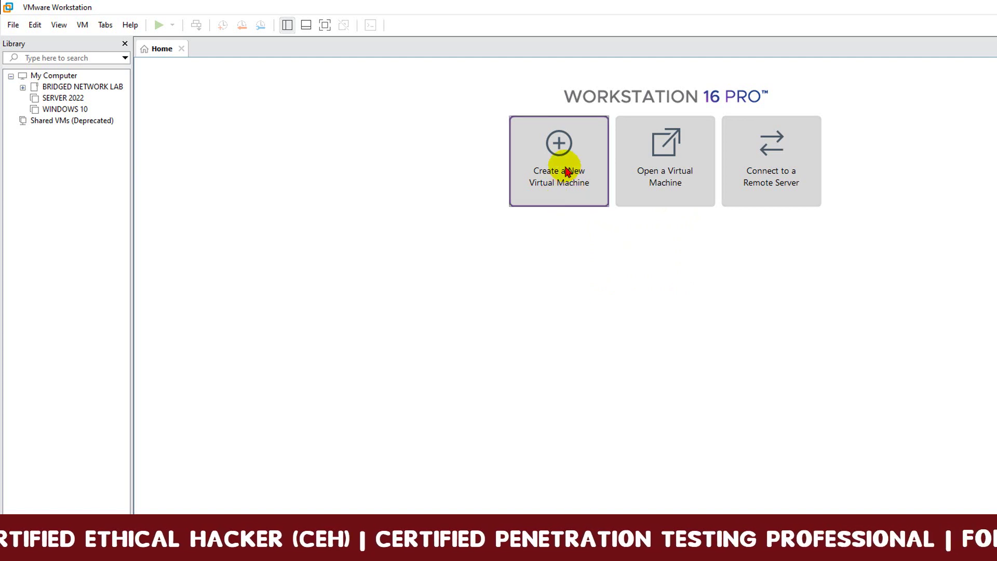
drag(590, 206, 652, 230)
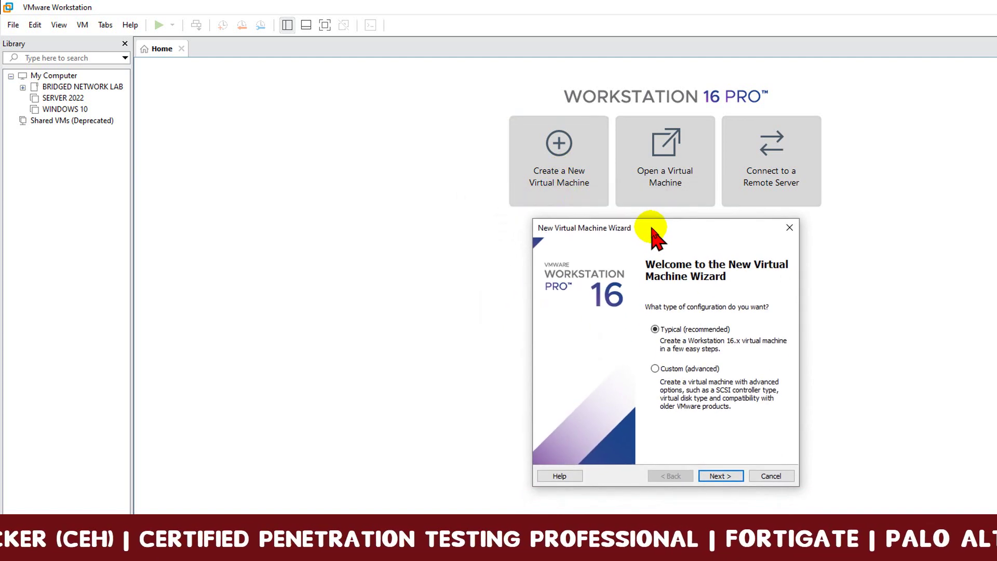
click(724, 478)
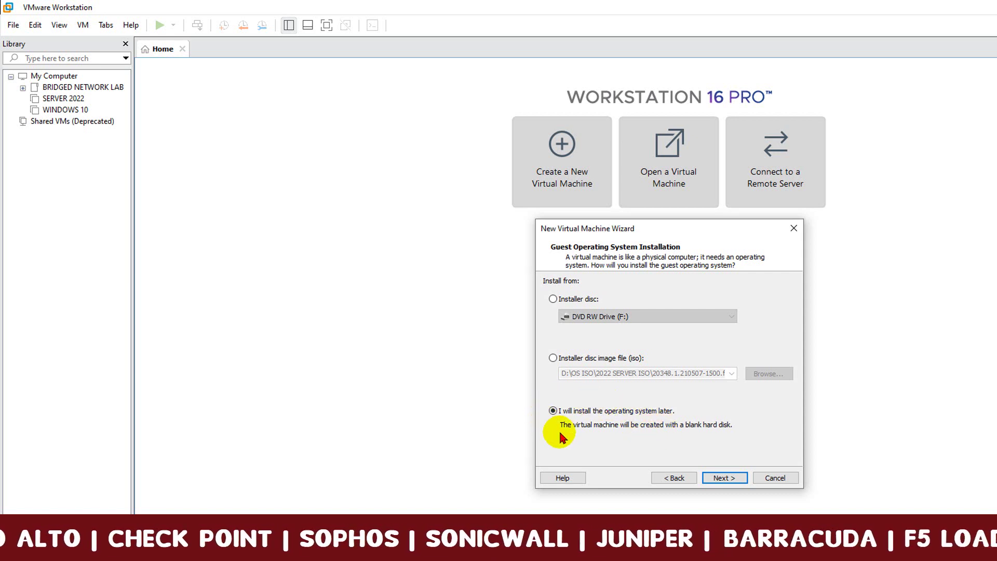
click(724, 478)
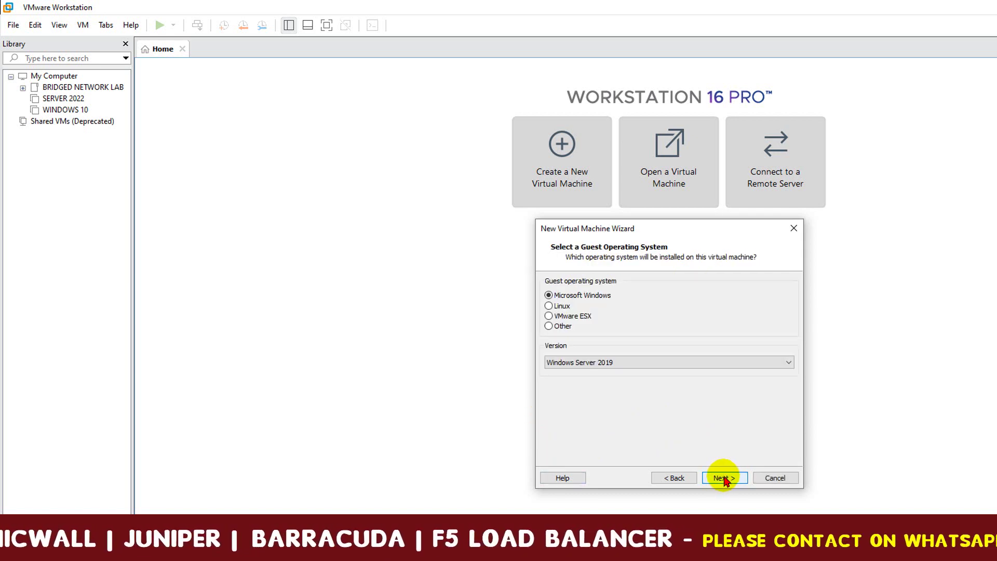
Choose Microsoft Windows / Windows Server 2019 as the guest OS and continue to naming.
click(651, 363)
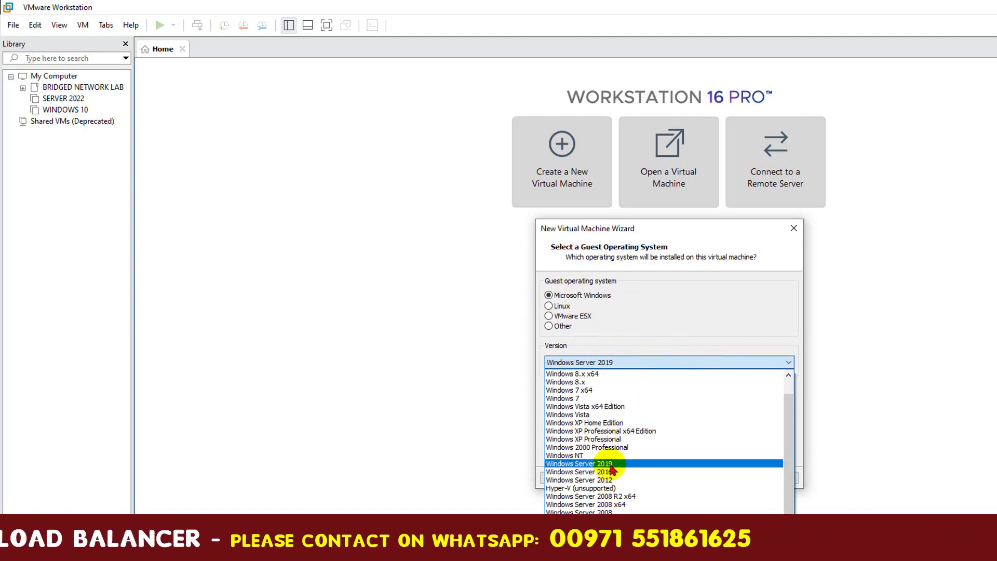
click(681, 326)
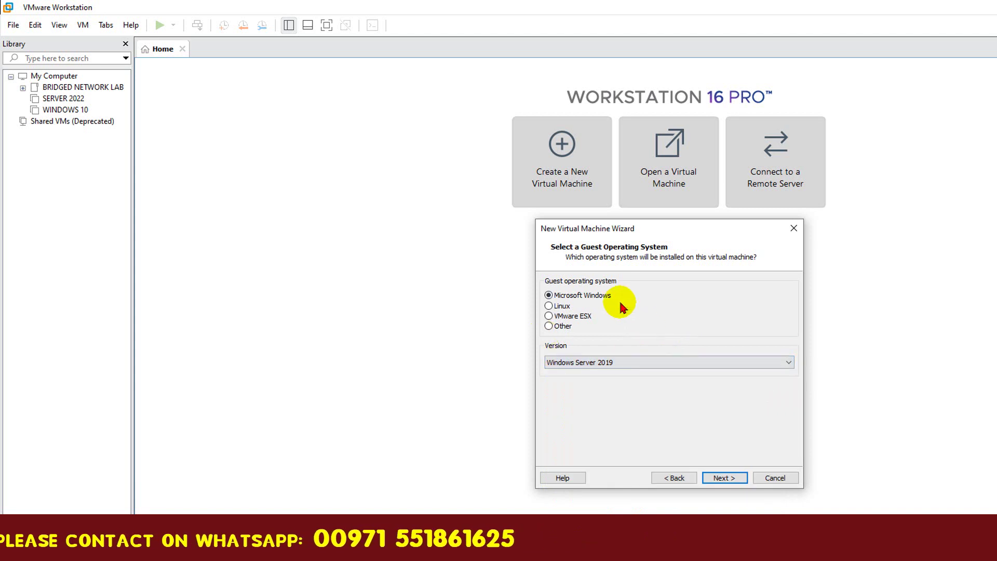
click(630, 362)
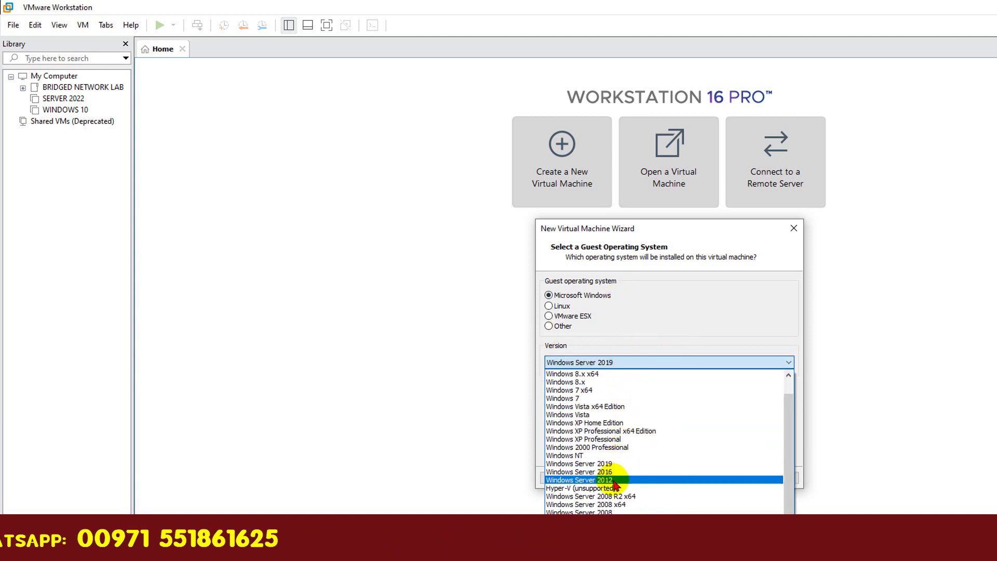
click(728, 319)
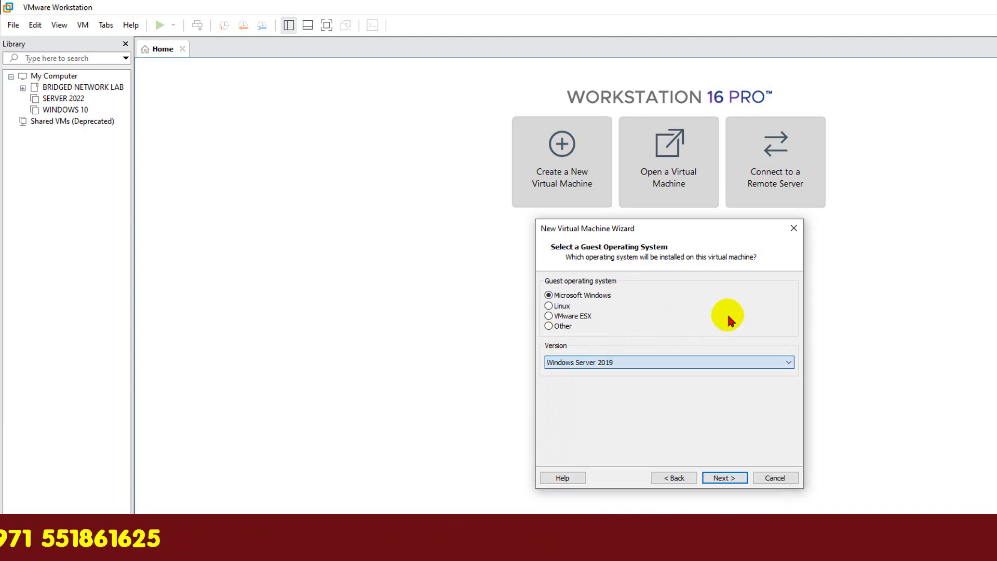
click(632, 363)
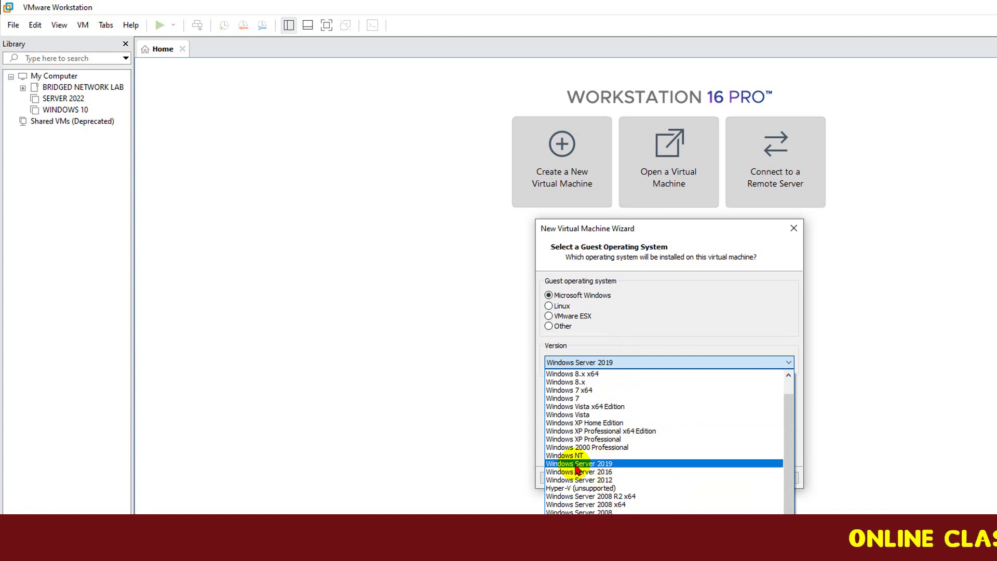
click(598, 464)
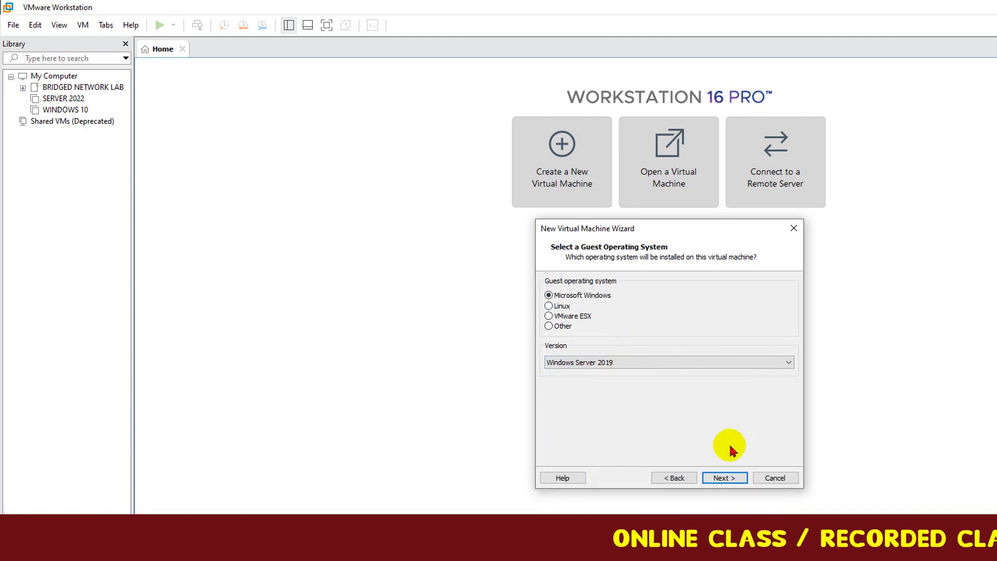
click(725, 478)
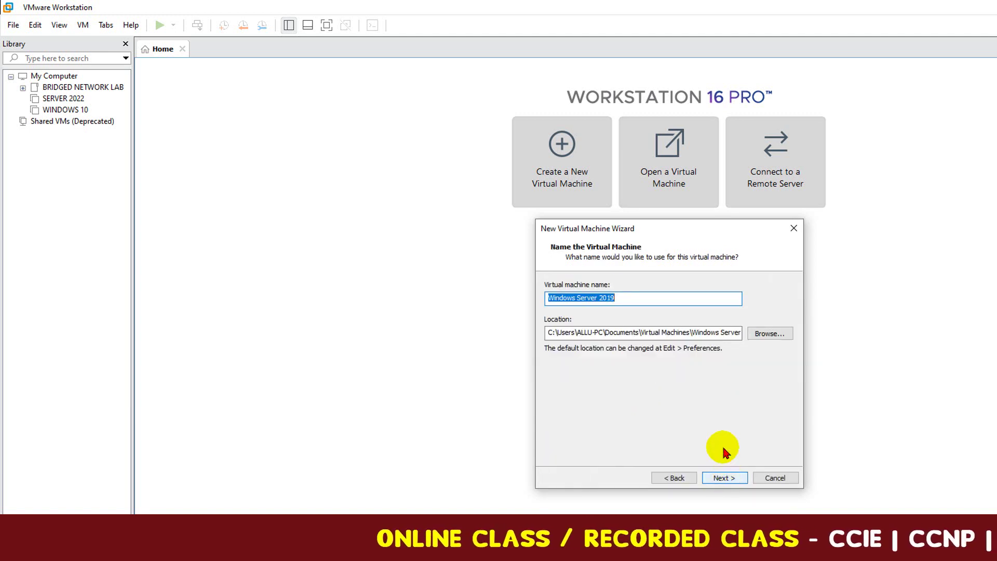
Replace the default name Windows Server 2019 with MASTER TEMPLATE-1.
click(641, 298)
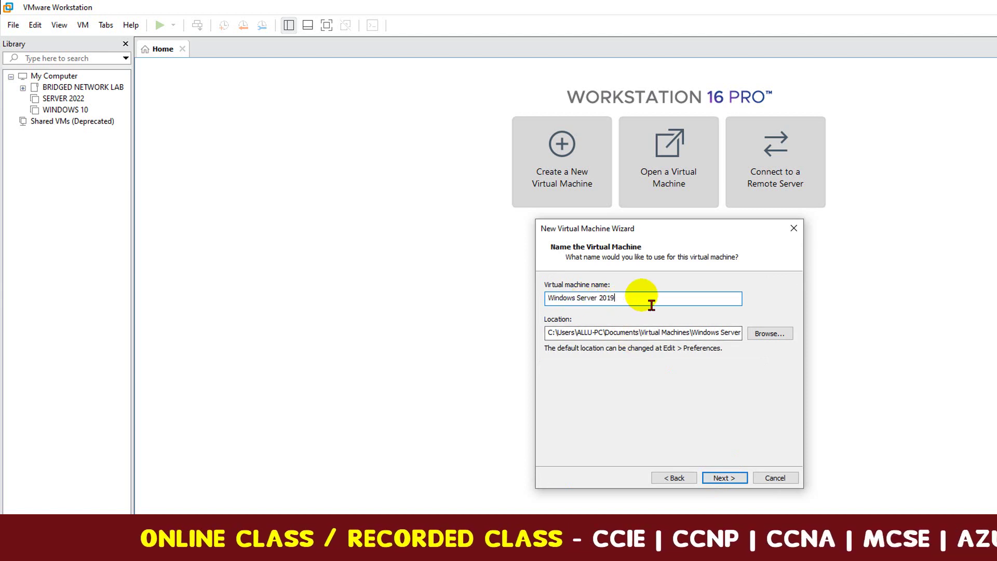
drag(641, 298, 549, 298)
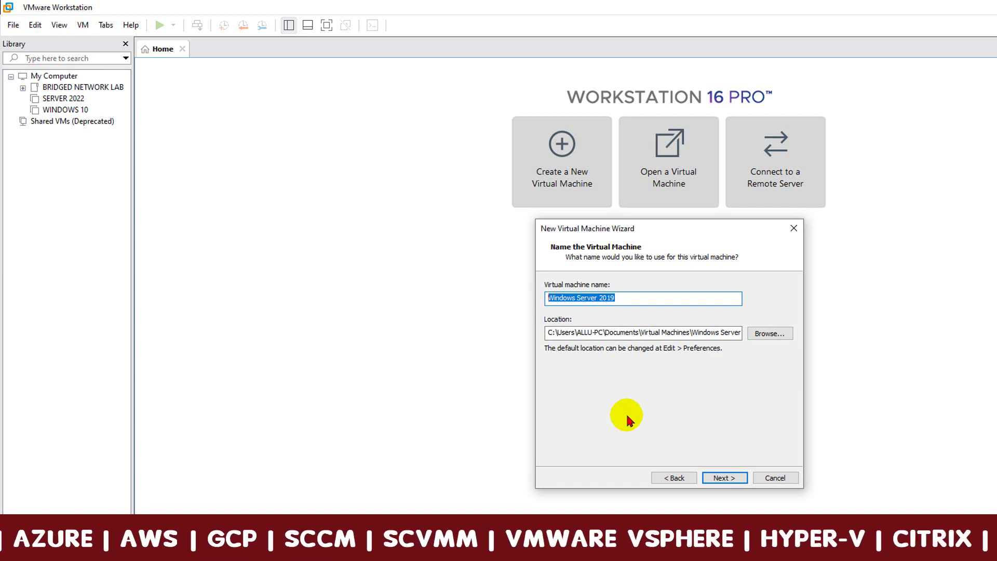
text(MASTER TEMPLATE-1)
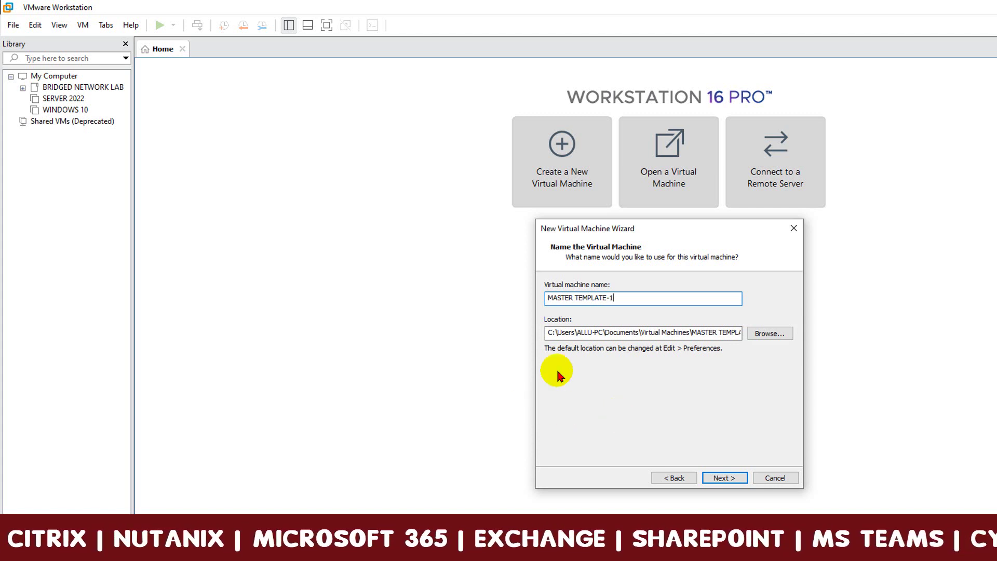
Set the VM location to D:\VMWARE LAB\MASTER TEMPLATE-1\.
drag(548, 333, 768, 343)
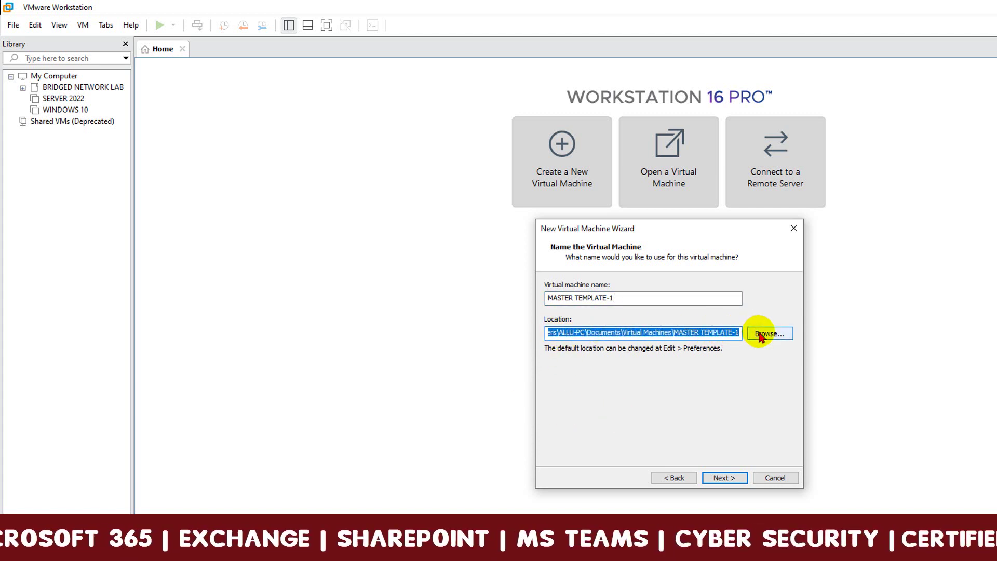
key(BackSpace)
text(D:\VMWARE LAB)
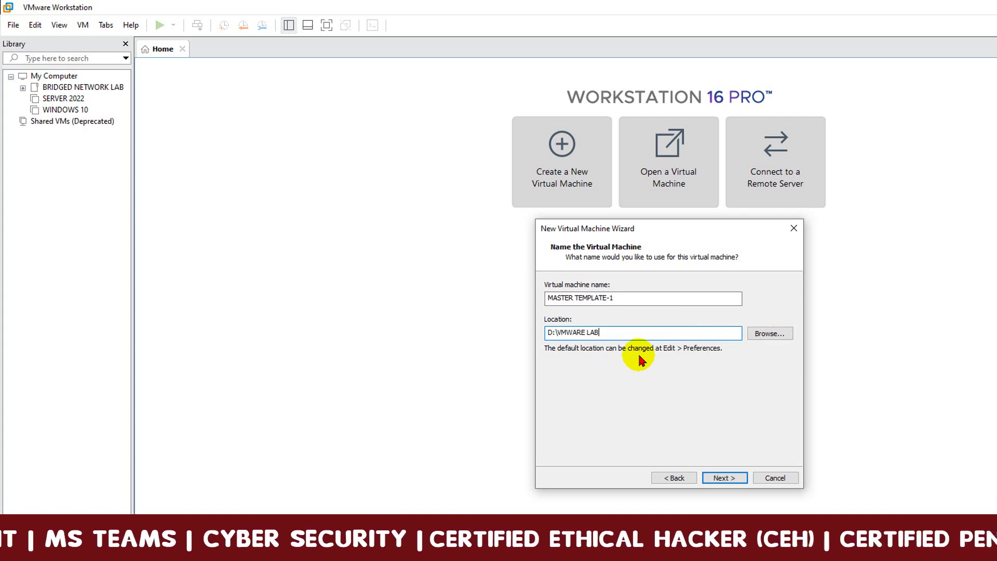
text(\)
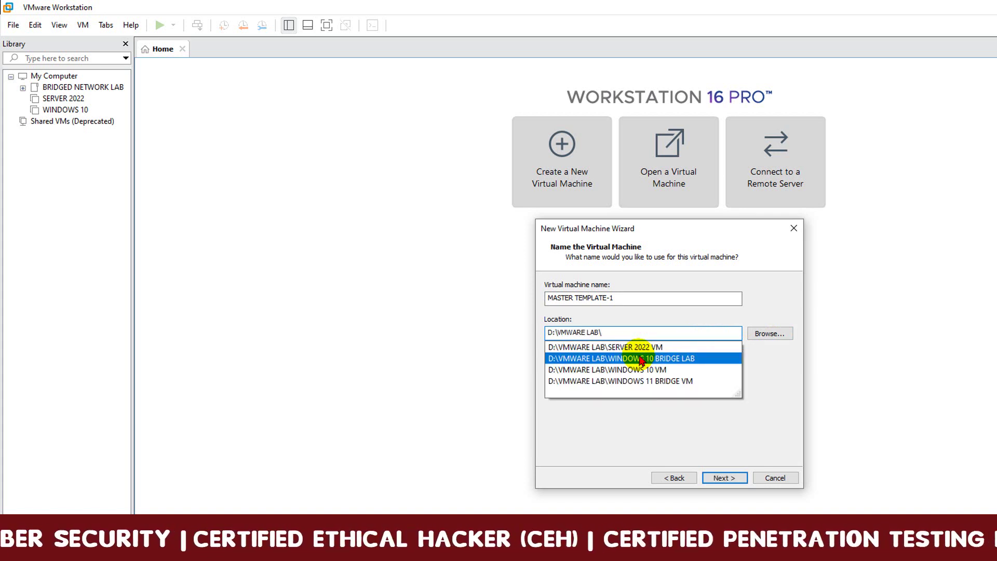
click(634, 301)
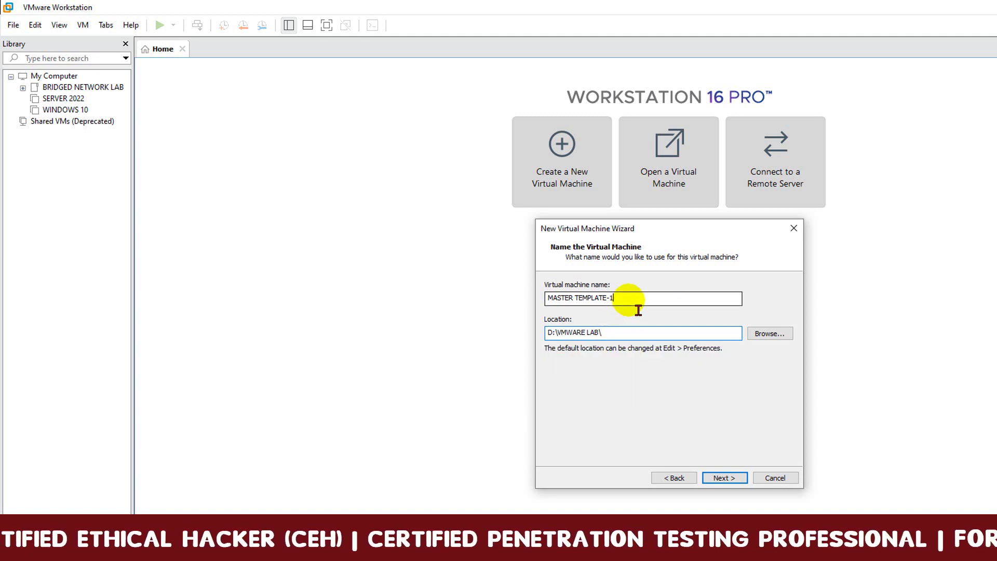
drag(616, 299, 548, 300)
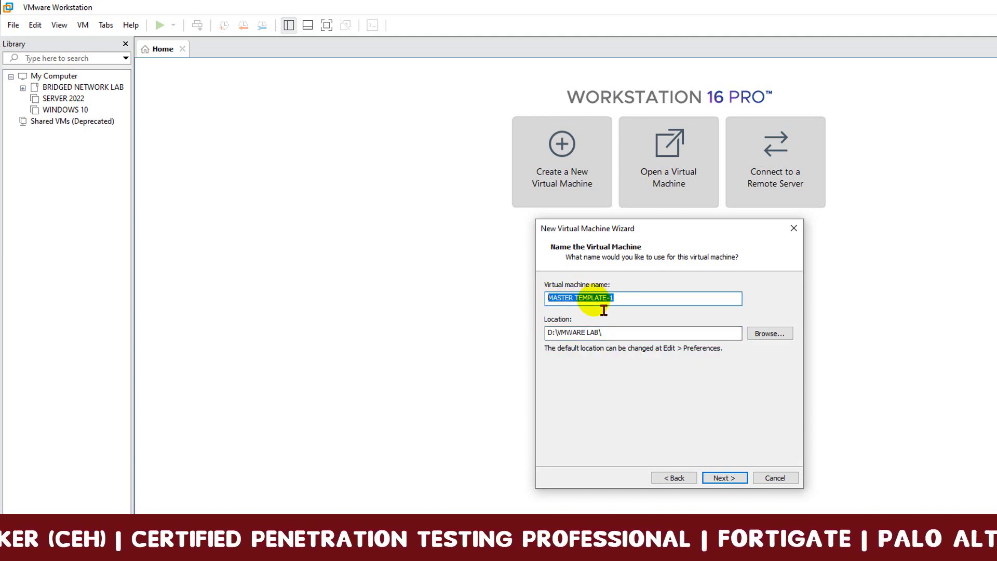
click(642, 335)
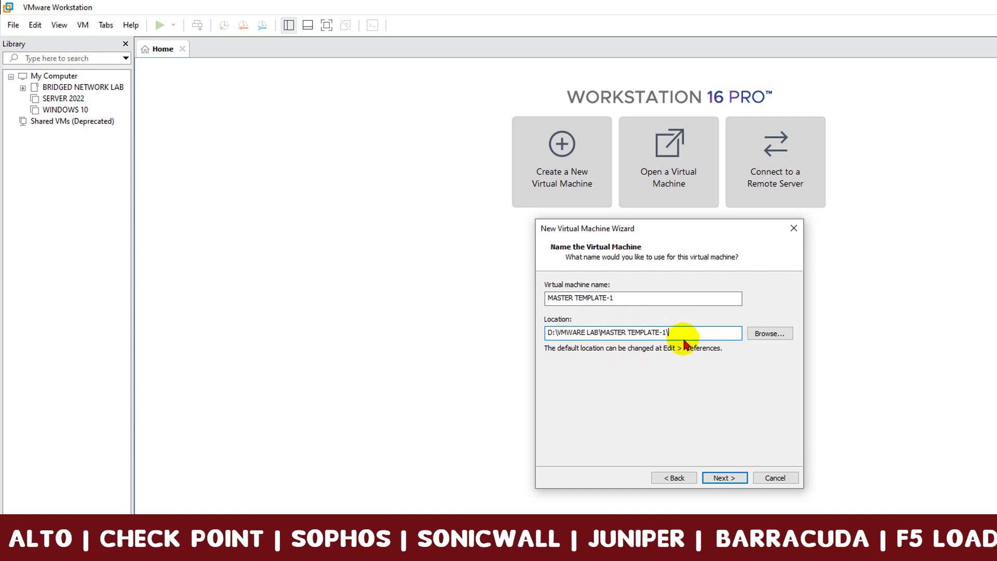
Give MASTER TEMPLATE-1 a 30 GB single-file disk, review the summary, and finish creation.
click(725, 479)
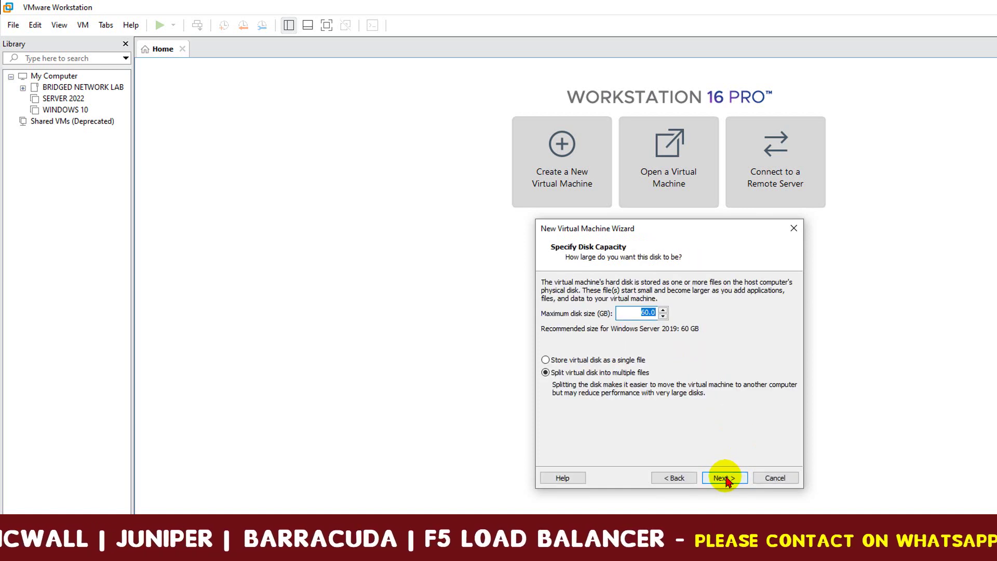
click(652, 316)
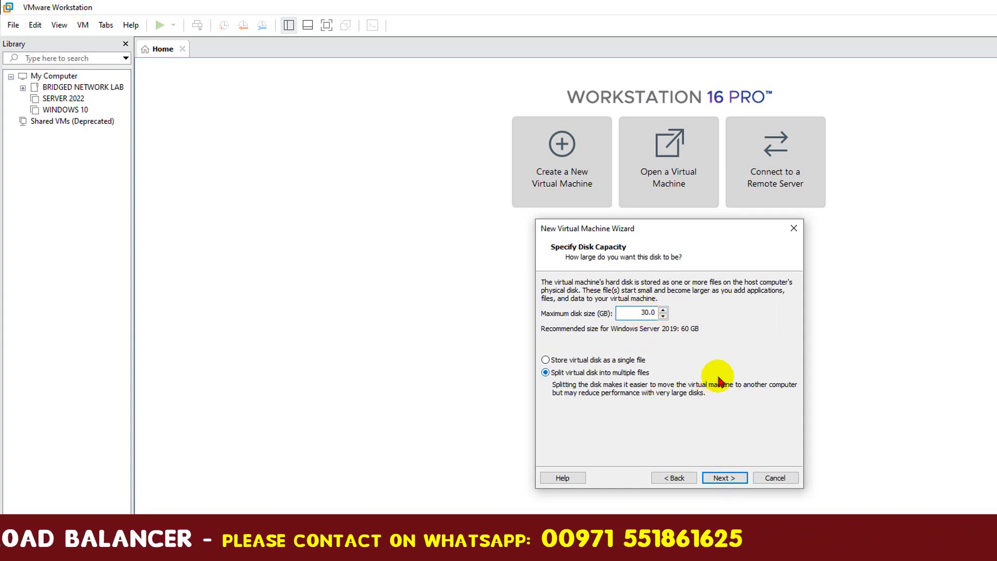
click(547, 359)
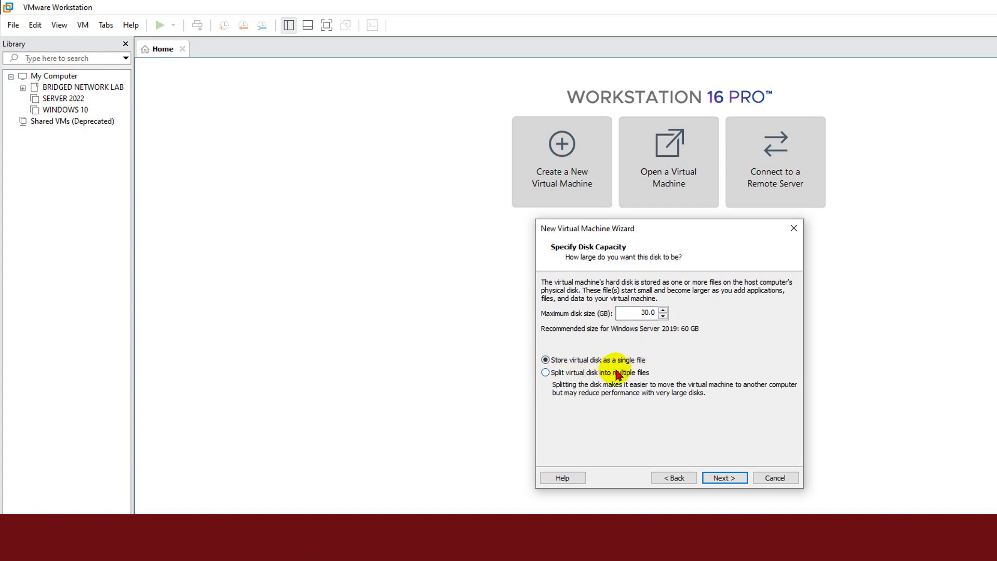
click(727, 478)
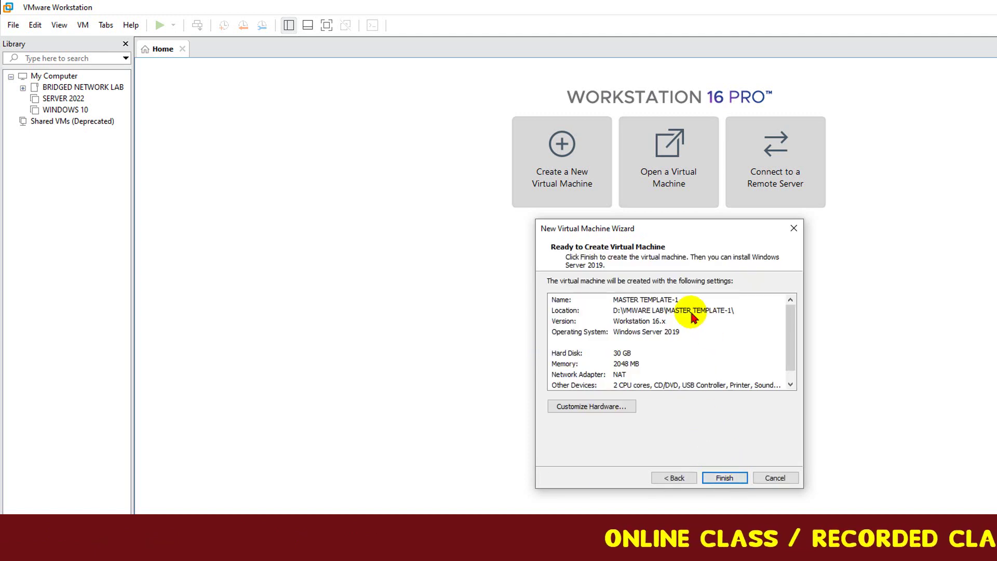
scroll(788, 335, down, 1)
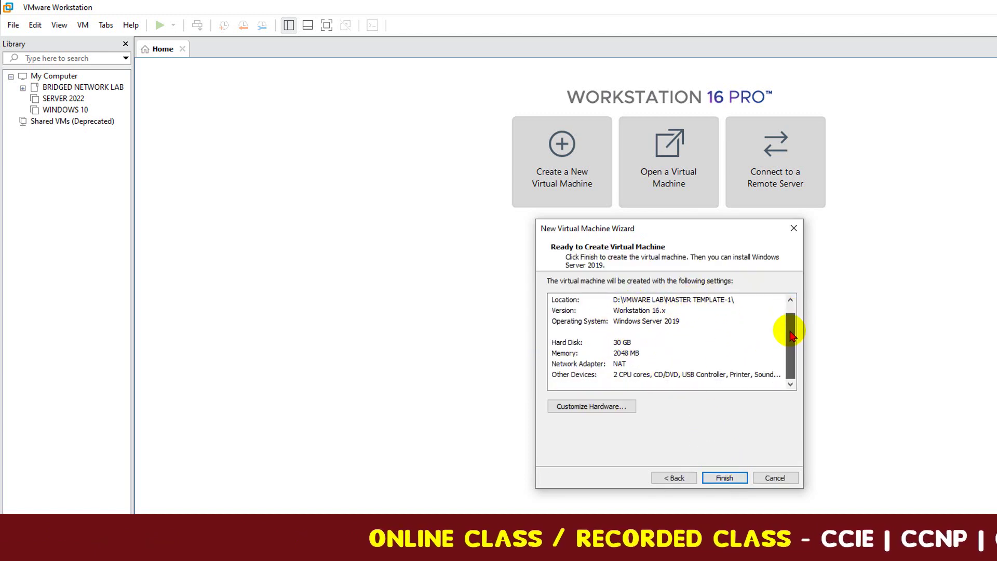
scroll(782, 363, up, 1)
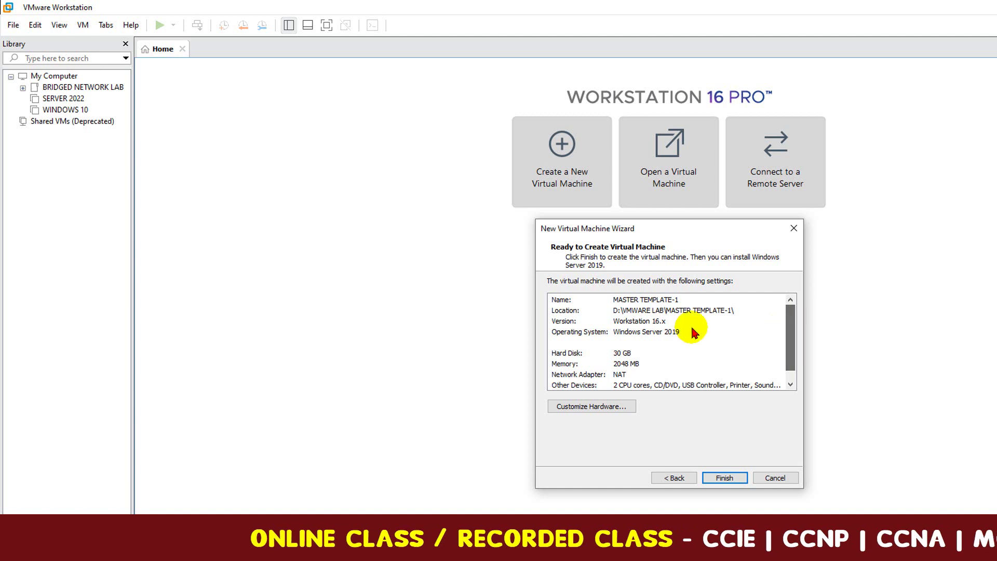
click(727, 478)
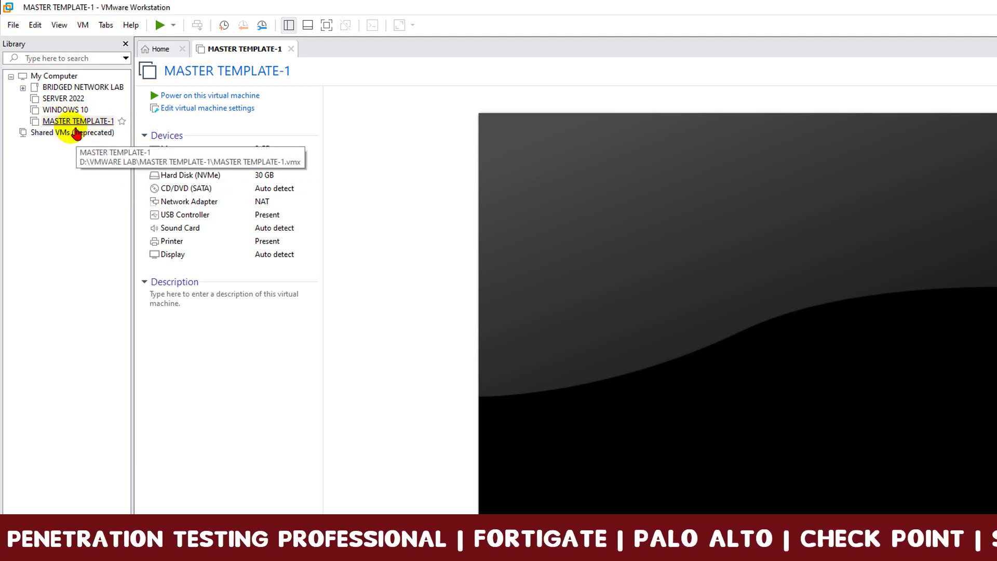
Point MASTER TEMPLATE-1's CD/DVD (SATA) at the Server 2022 ISO in D:\OS ISO\2022 SERVER ISO.
click(76, 123)
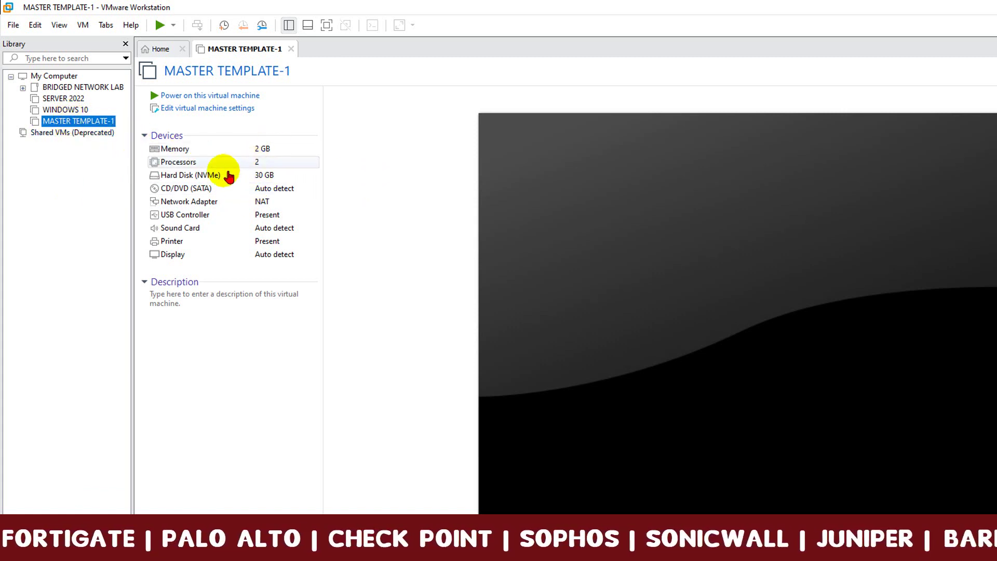
double_click(186, 191)
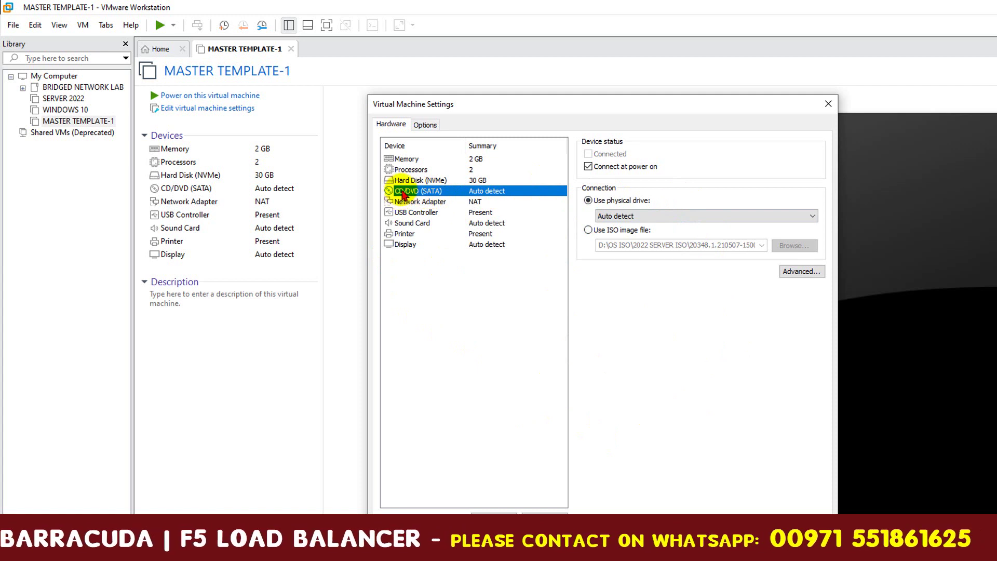
click(598, 233)
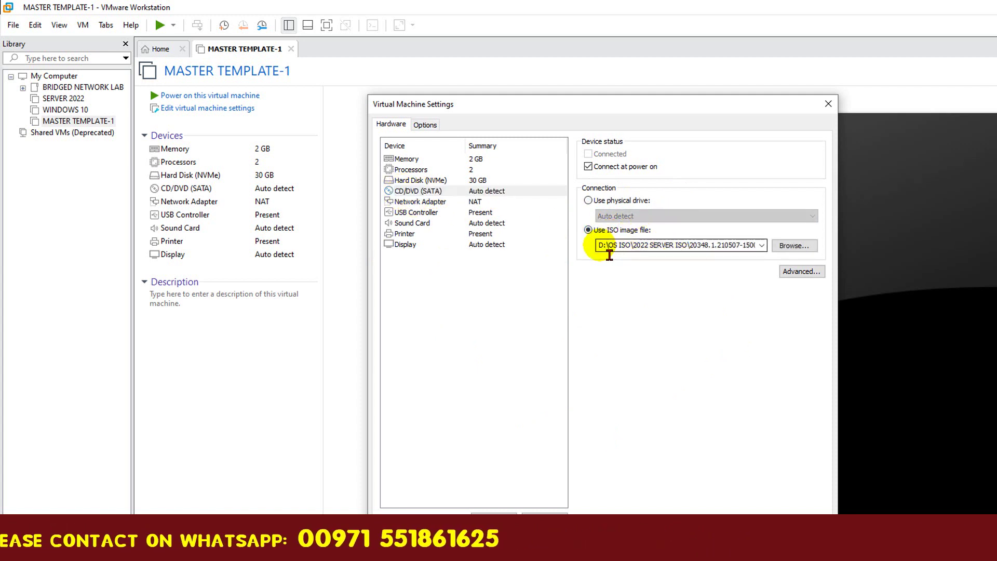
drag(602, 248, 755, 254)
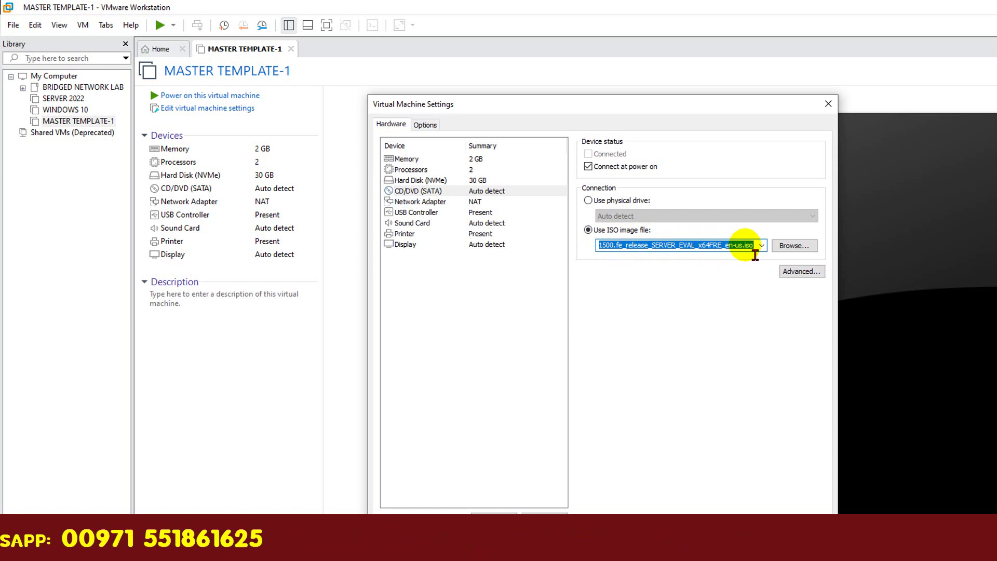
text(D:\OS ISO\2022 SERVER ISO)
text(\)
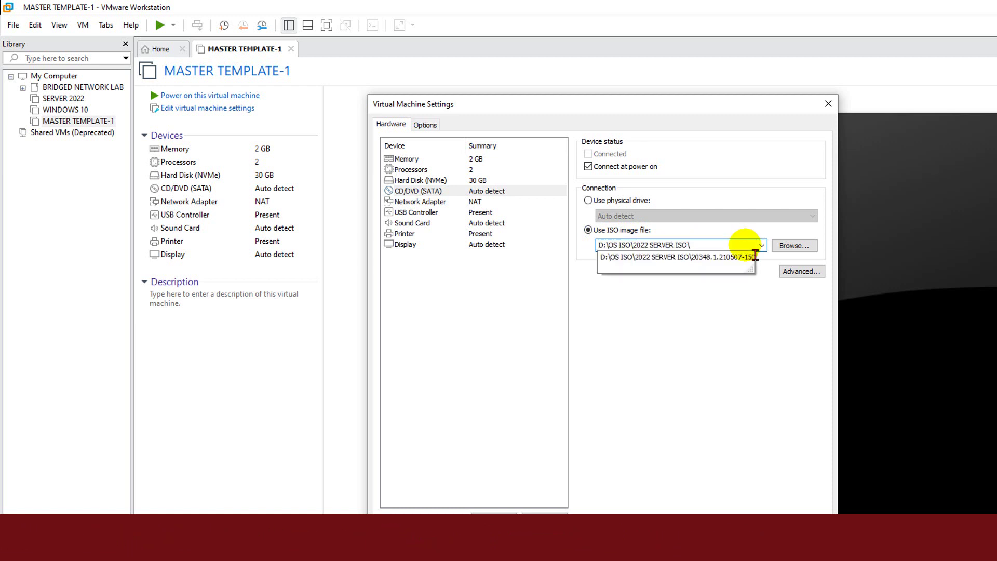
click(678, 264)
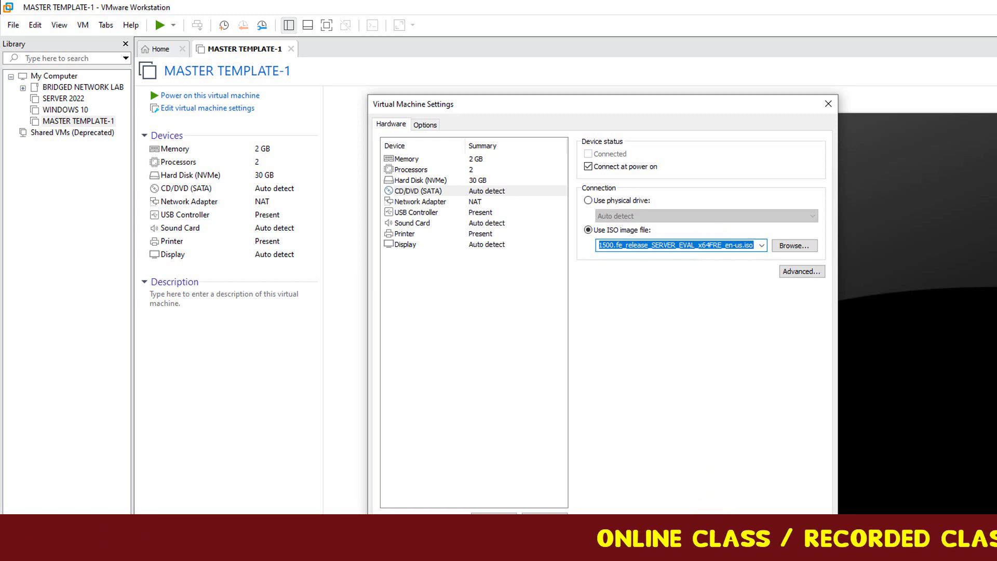
key(Return)
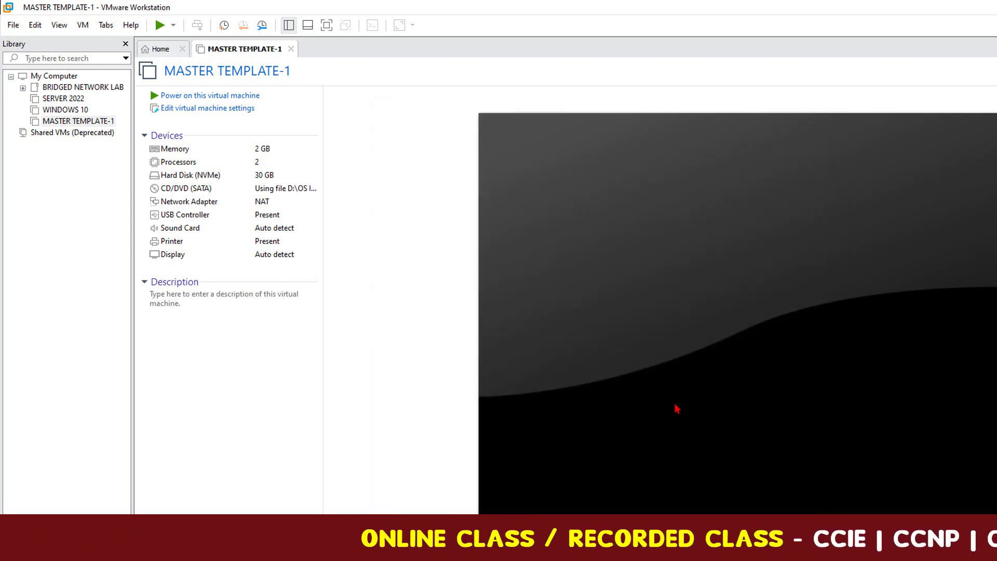
Power on MASTER TEMPLATE-1, boot from DVD, keep default language settings, and choose Install now.
click(205, 97)
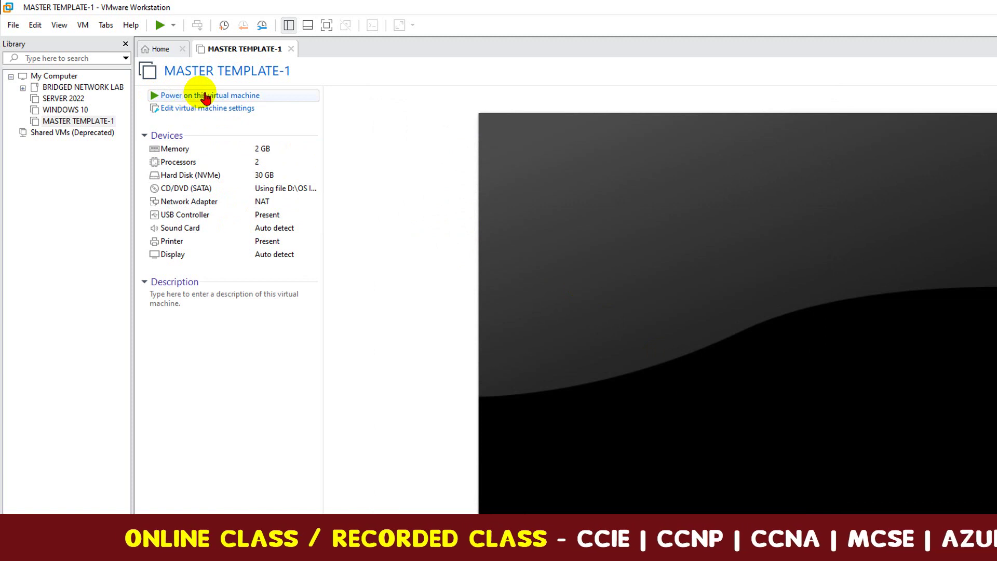
click(213, 99)
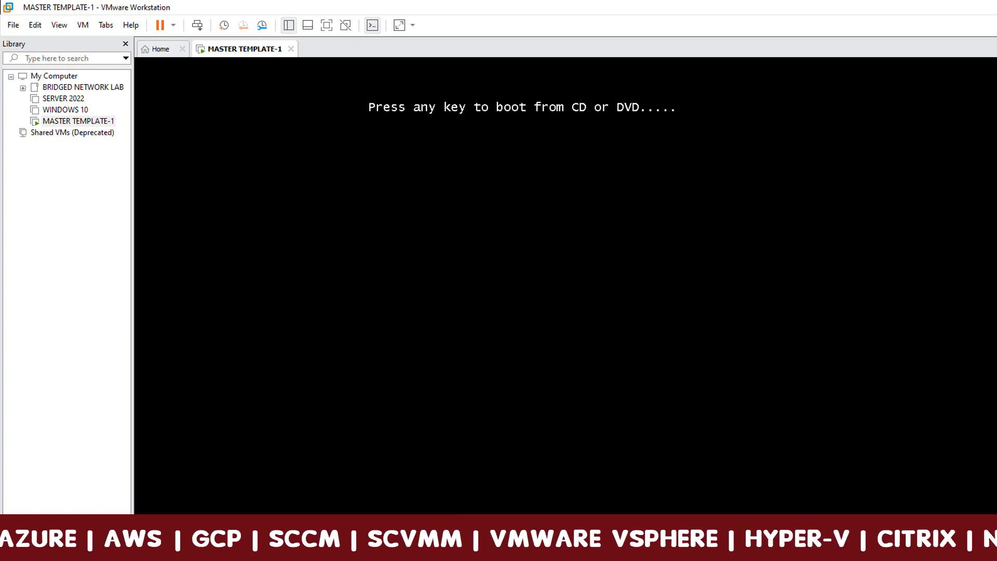
key(Return)
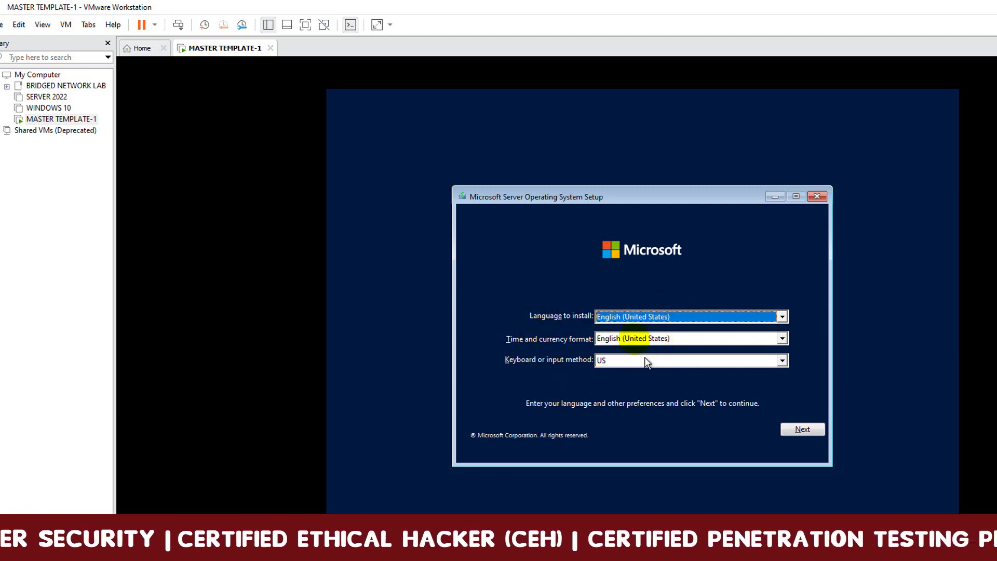
click(802, 430)
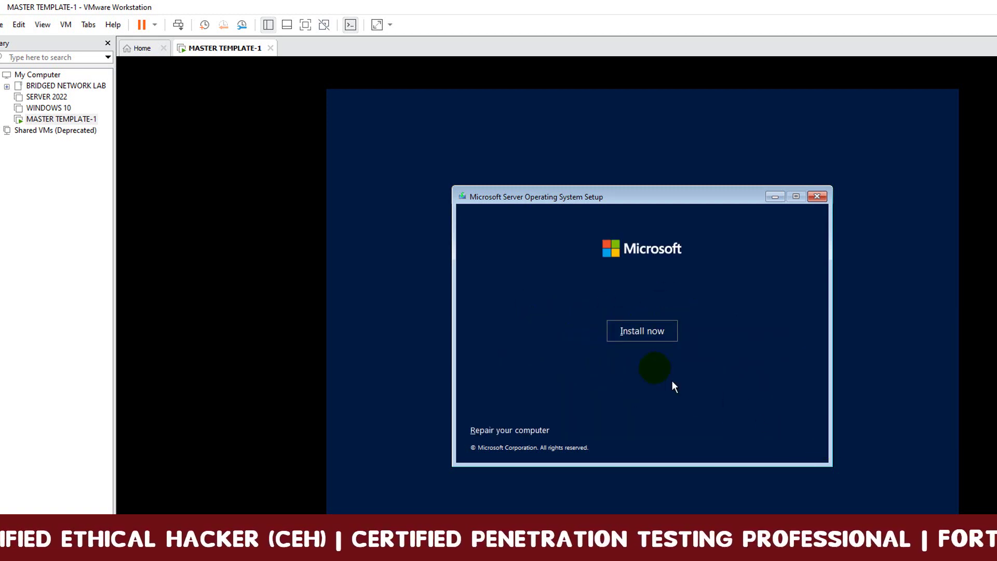
click(643, 332)
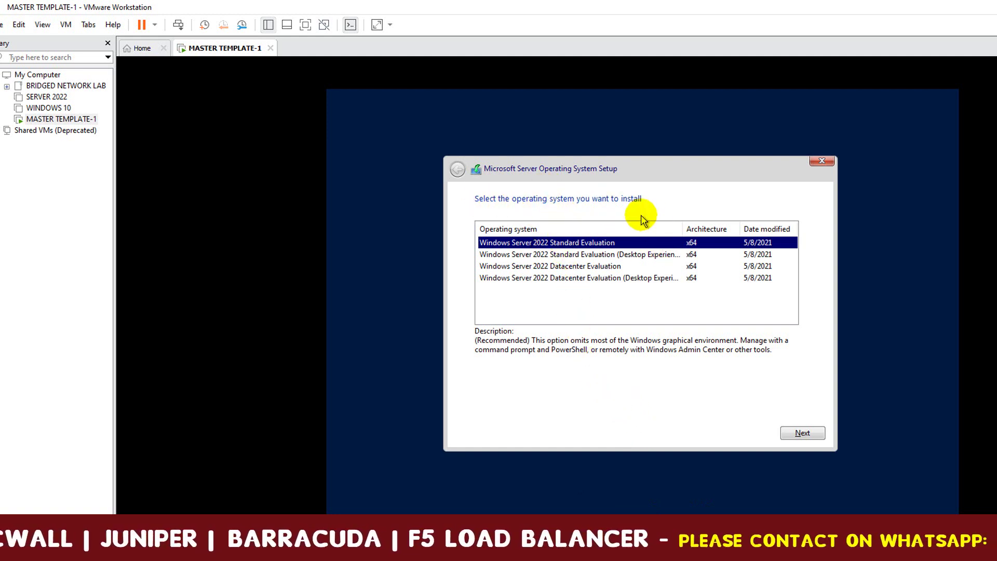
Pick Datacenter Evaluation (Desktop Experience), accept the license, and custom-install onto Drive 0.
mouse_move(682, 229)
mouse_down()
mouse_move(717, 227)
mouse_move(696, 229)
mouse_up()
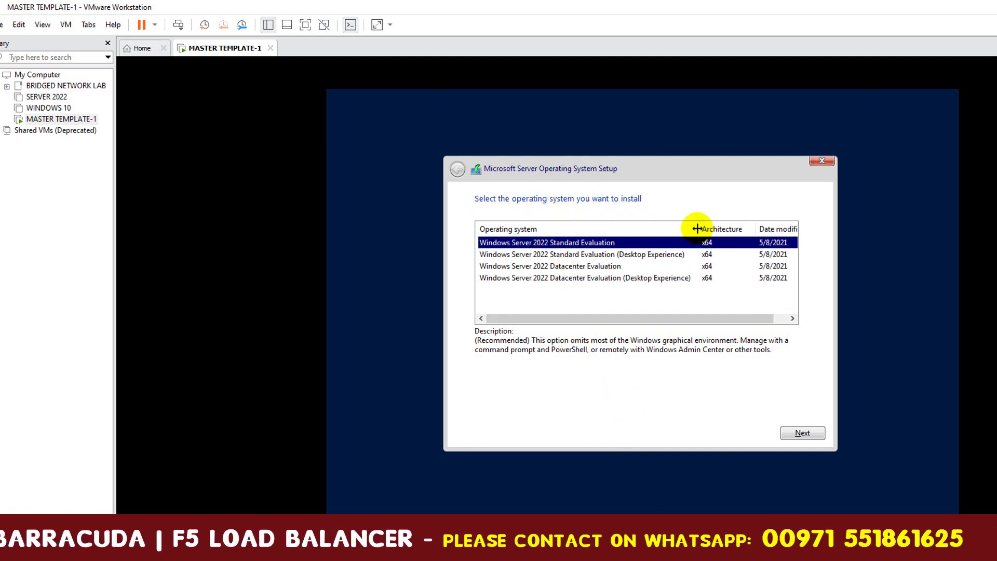
click(576, 281)
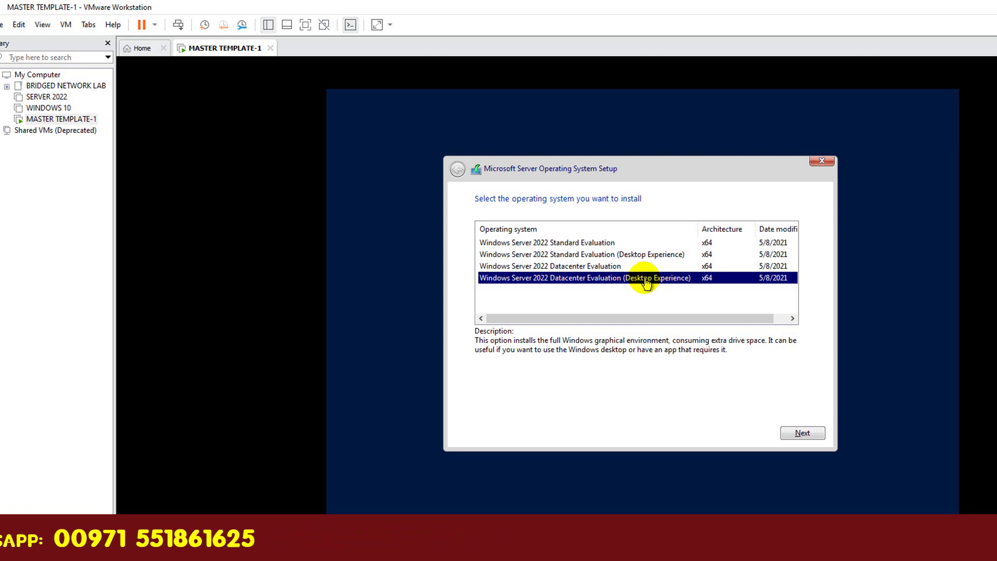
click(802, 434)
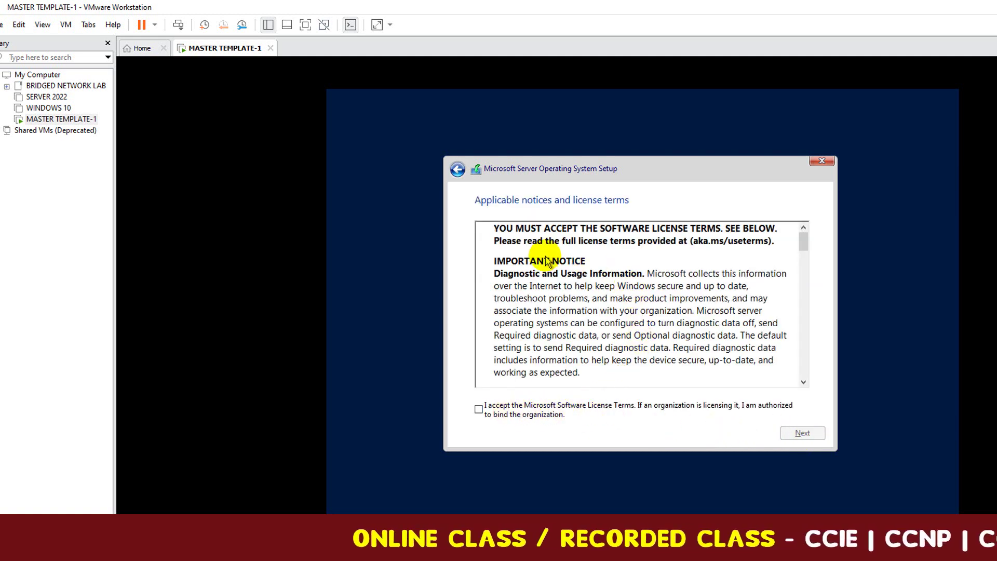
click(478, 411)
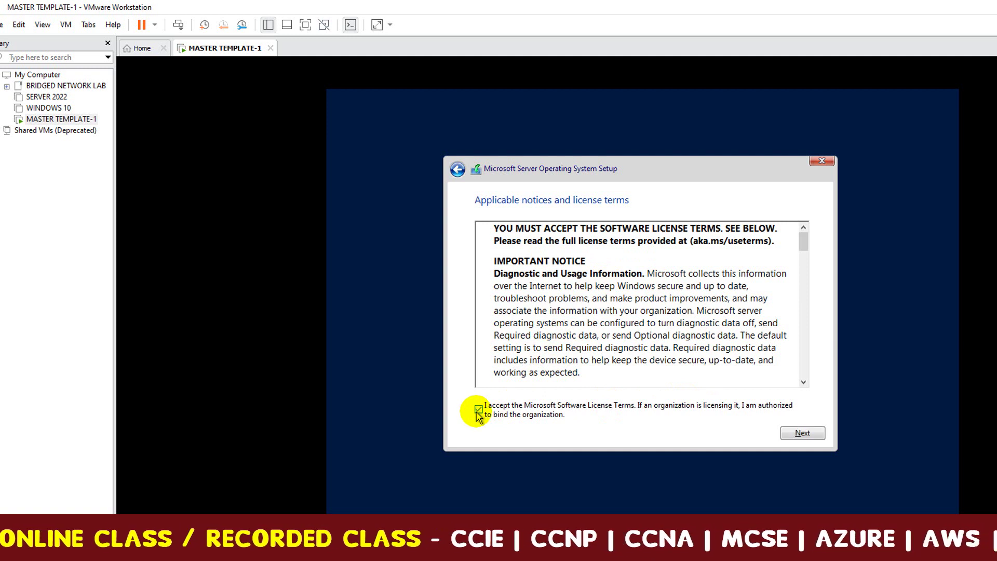
click(802, 434)
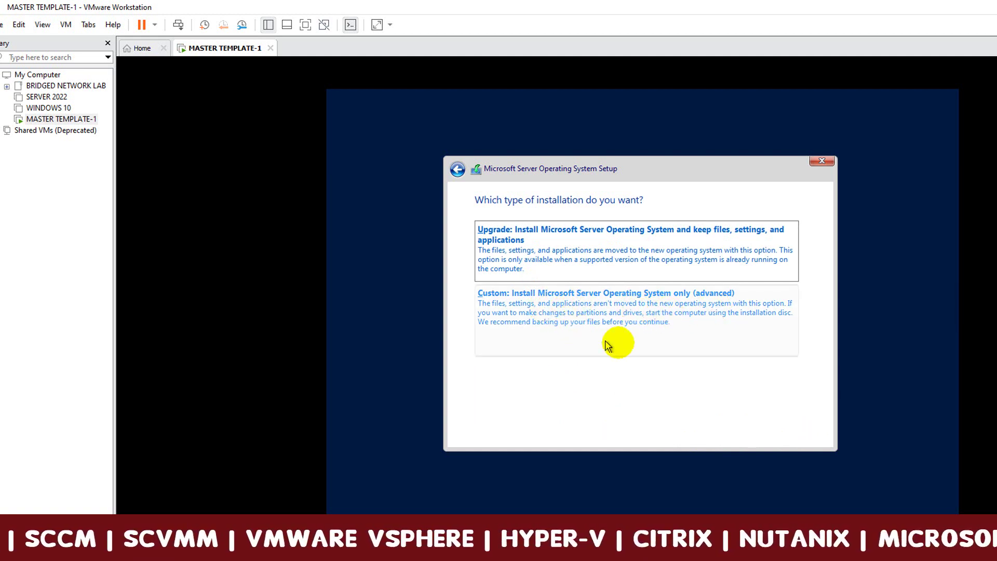
click(618, 322)
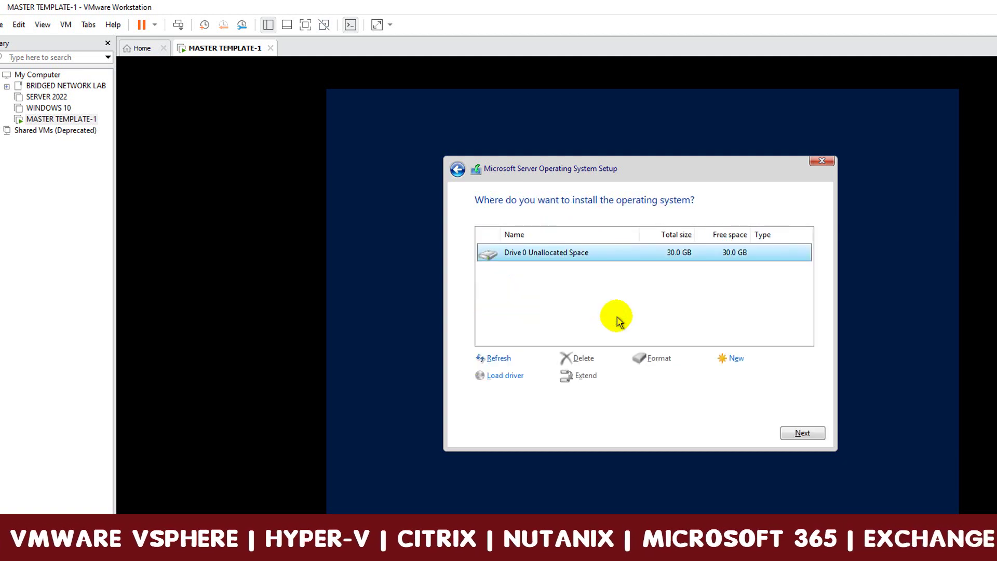
click(803, 432)
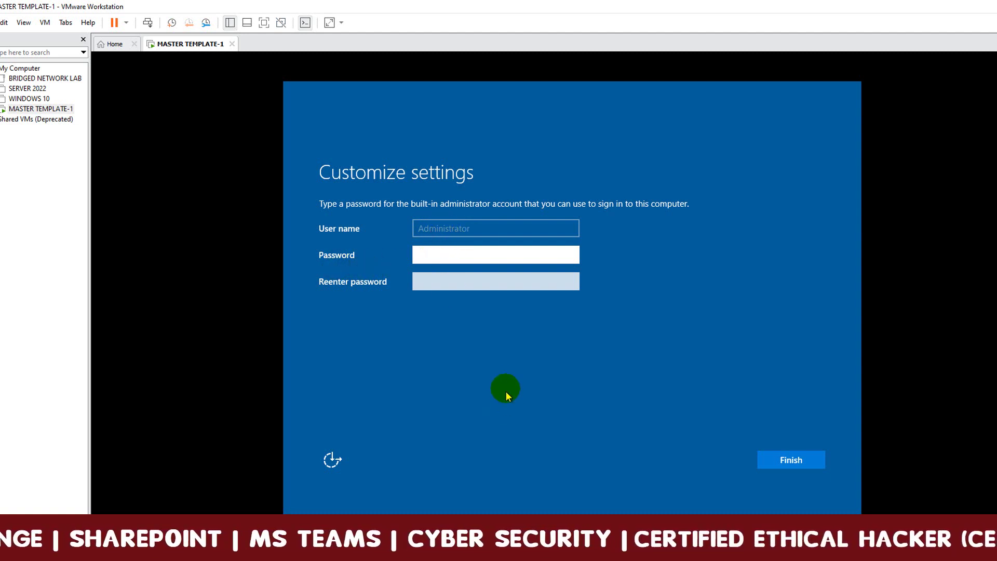
Enter and re-enter the Administrator password, reveal both to verify, then finish setup.
text(P@ssw0rd)
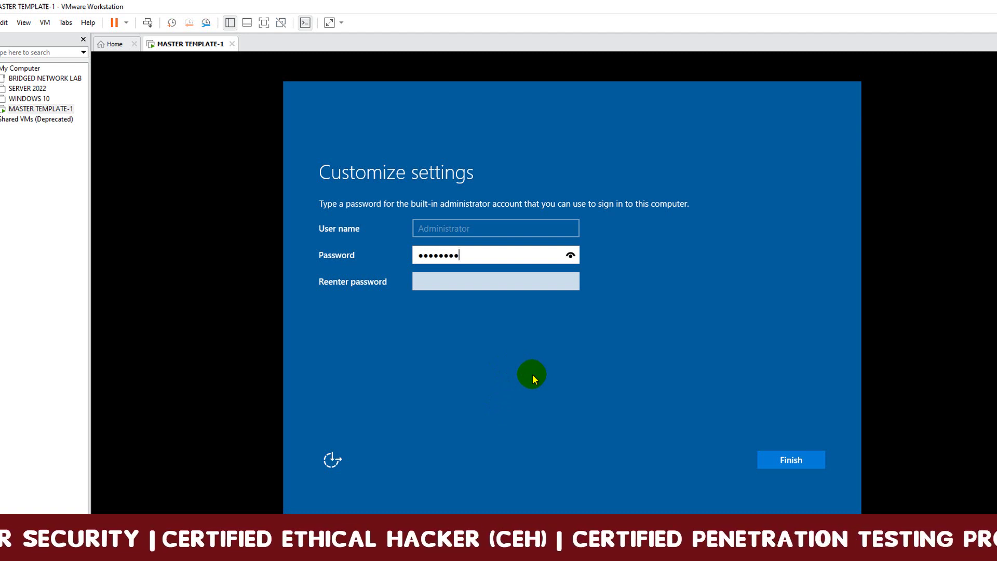
text(12345)
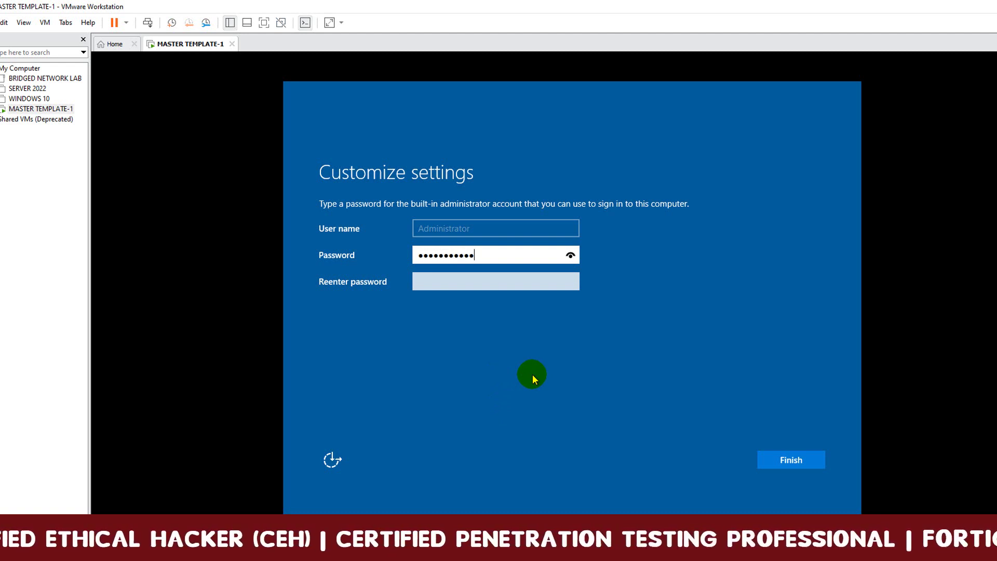
key(Tab)
text(P@ssw0rd1)
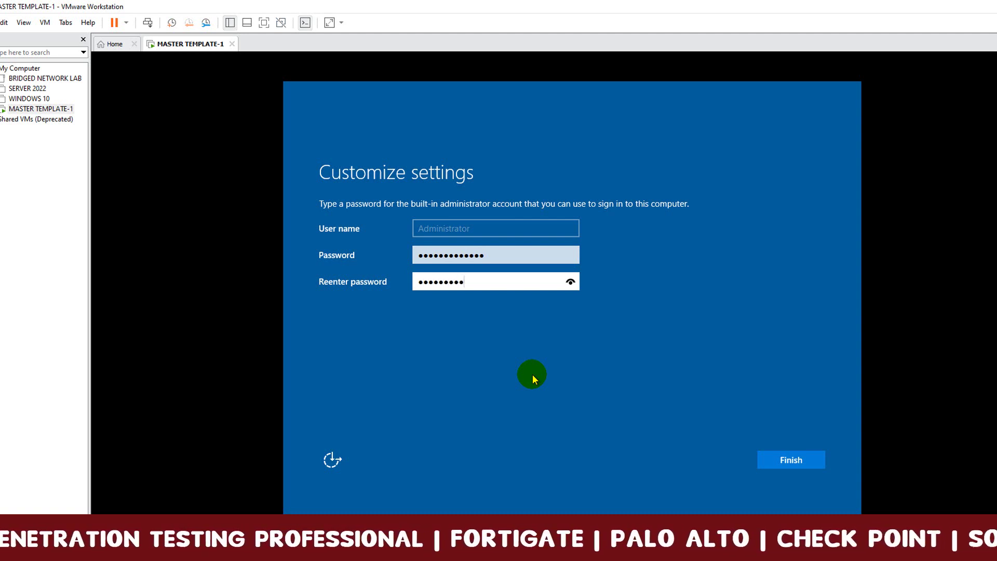
text(2345)
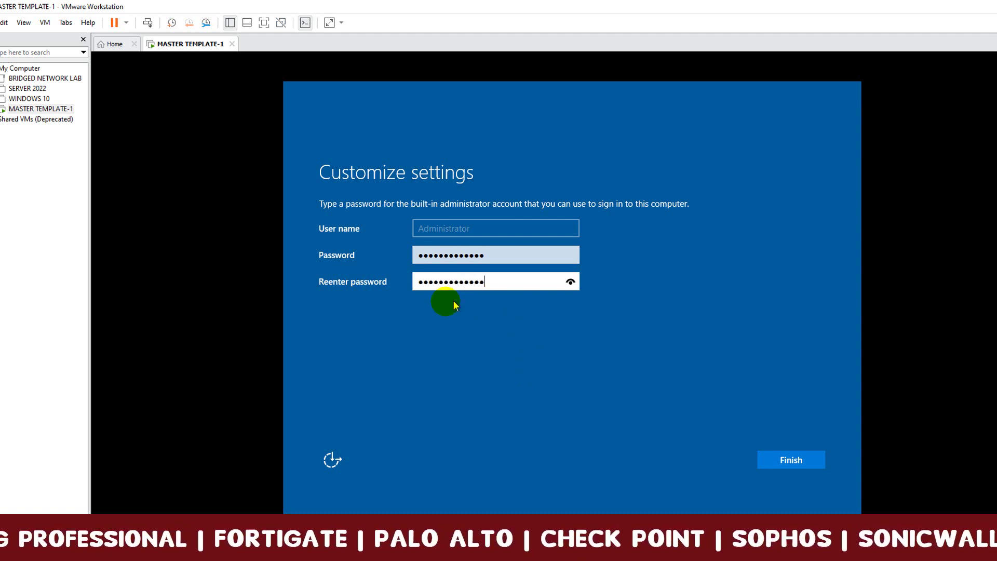
click(571, 282)
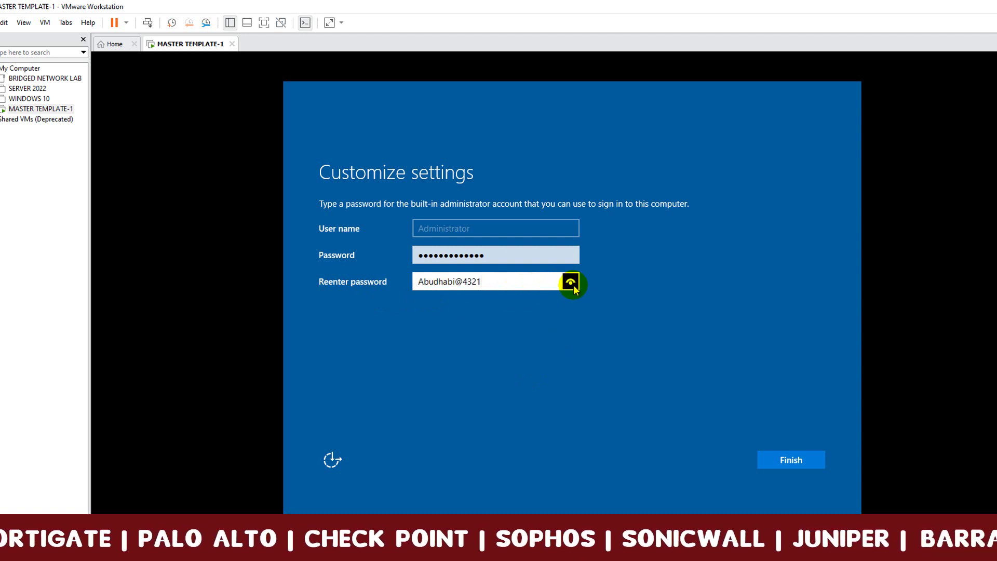
click(570, 254)
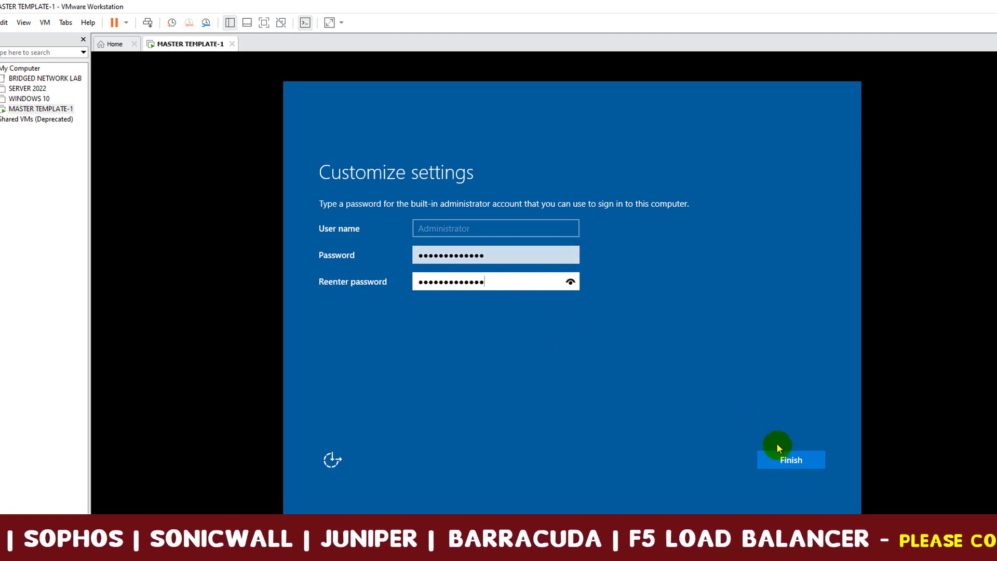
click(789, 462)
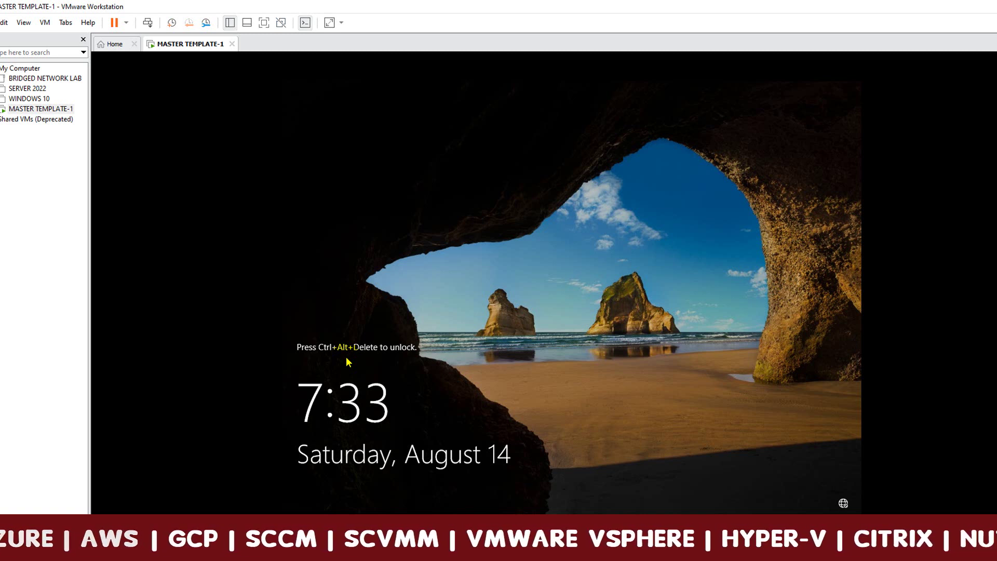
Send Ctrl+Alt+Del to the guest and sign in as Administrator with the account password.
click(45, 22)
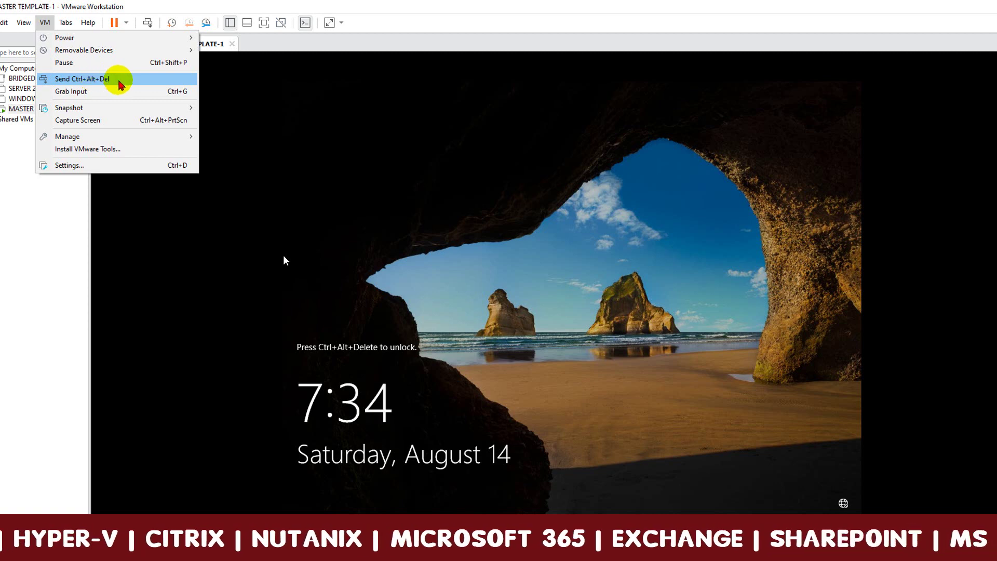
click(119, 81)
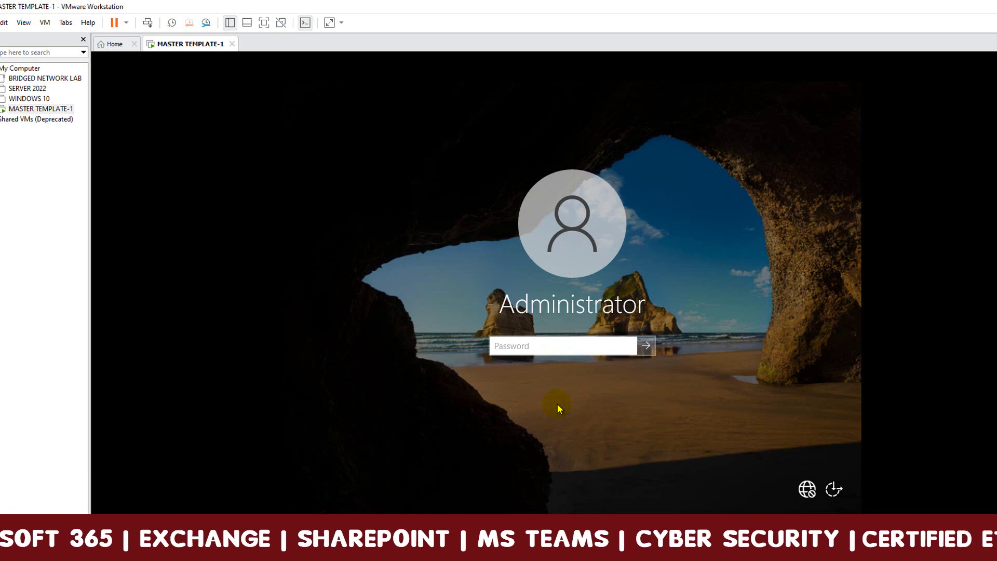
text(*********)
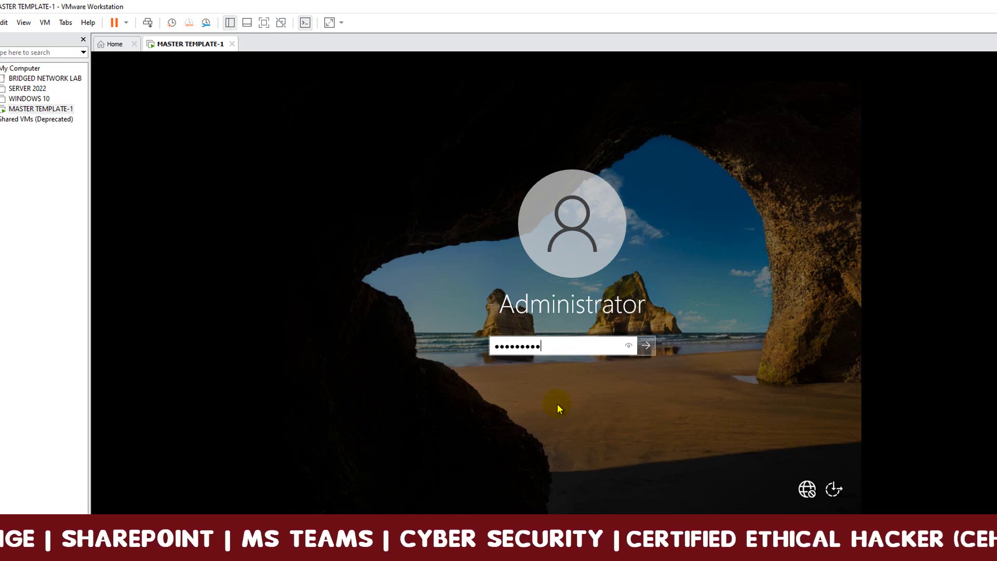
text(****)
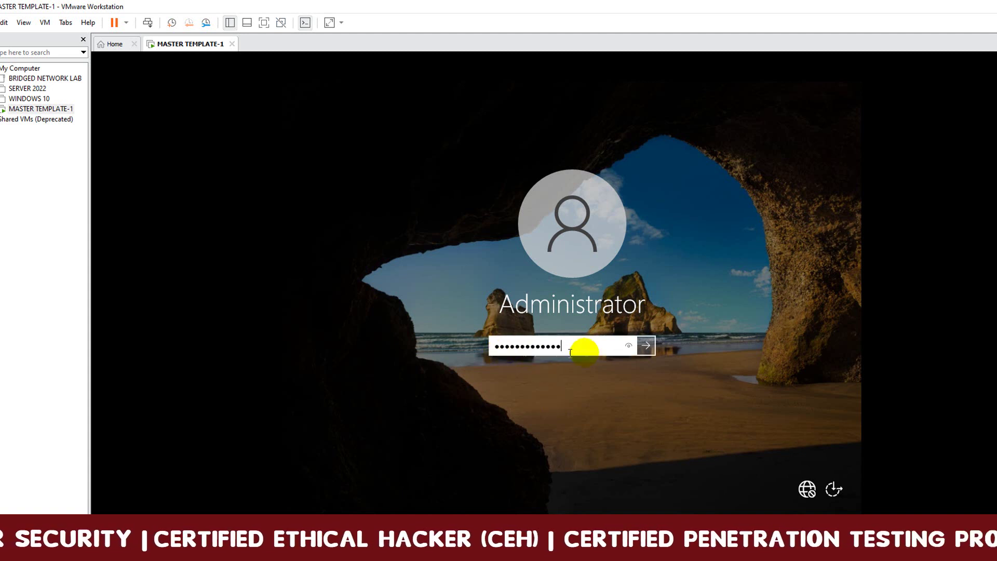
click(631, 347)
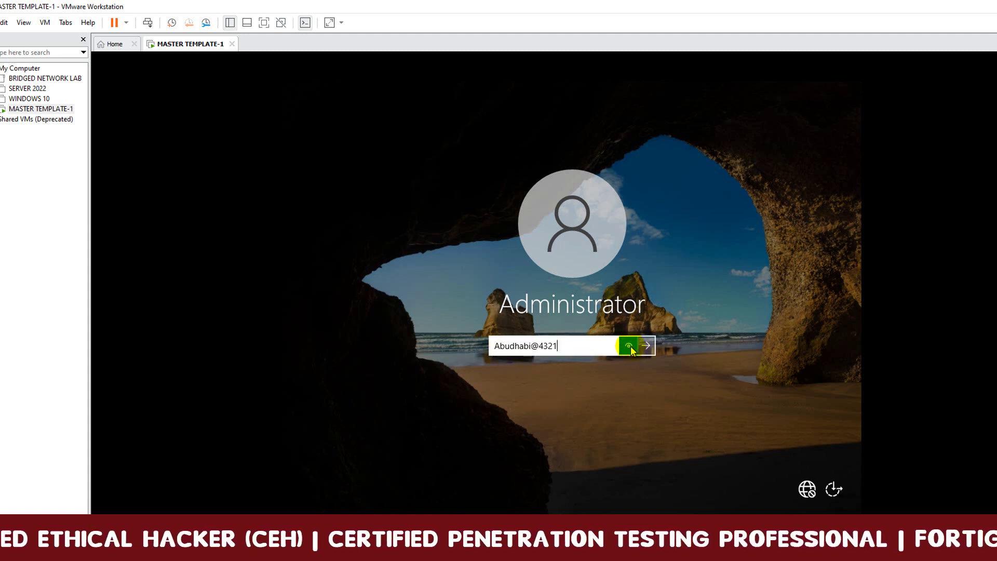
click(645, 345)
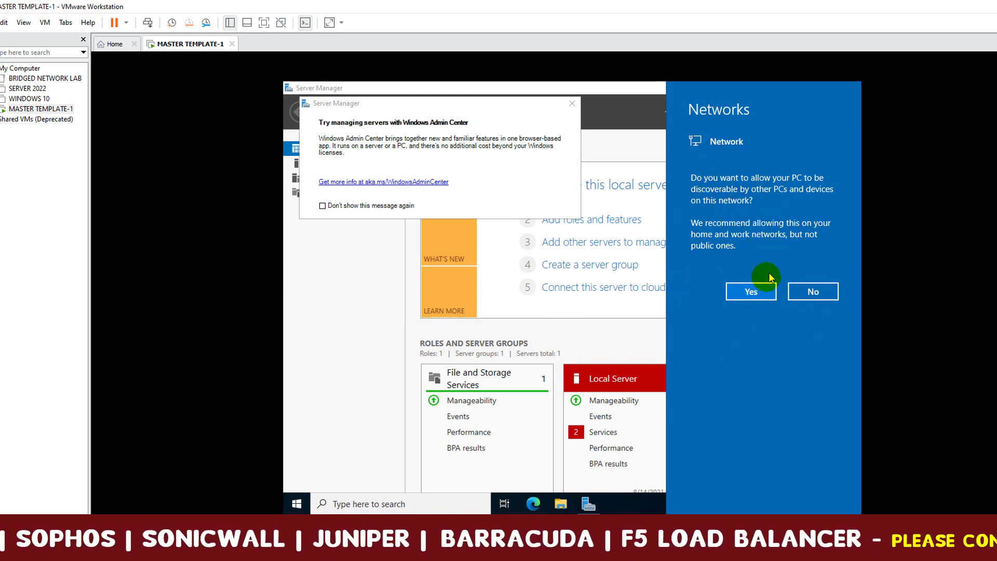
Answer Yes to network discovery, dismiss the Windows Admin Center prompt, and close Server Manager.
click(752, 292)
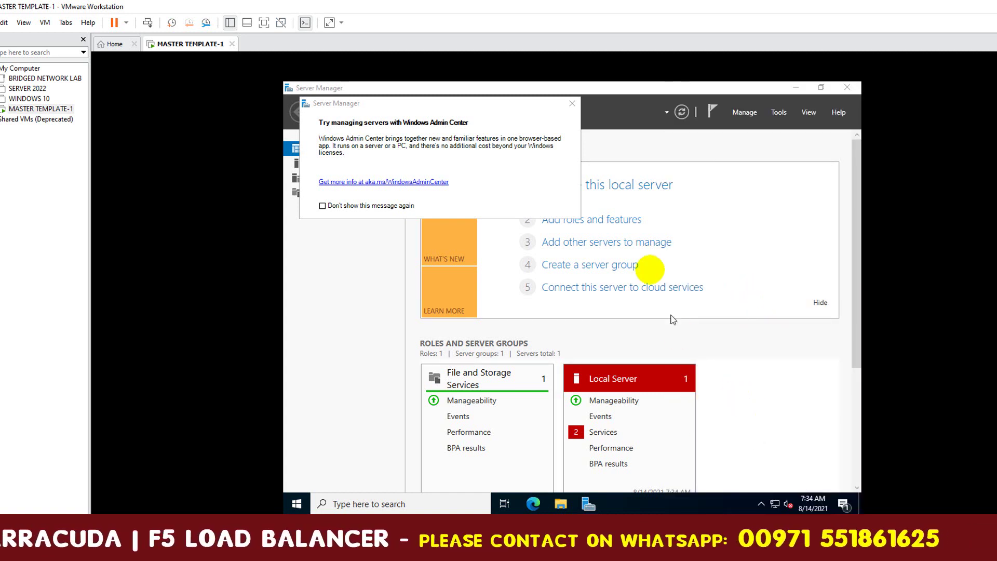
click(572, 105)
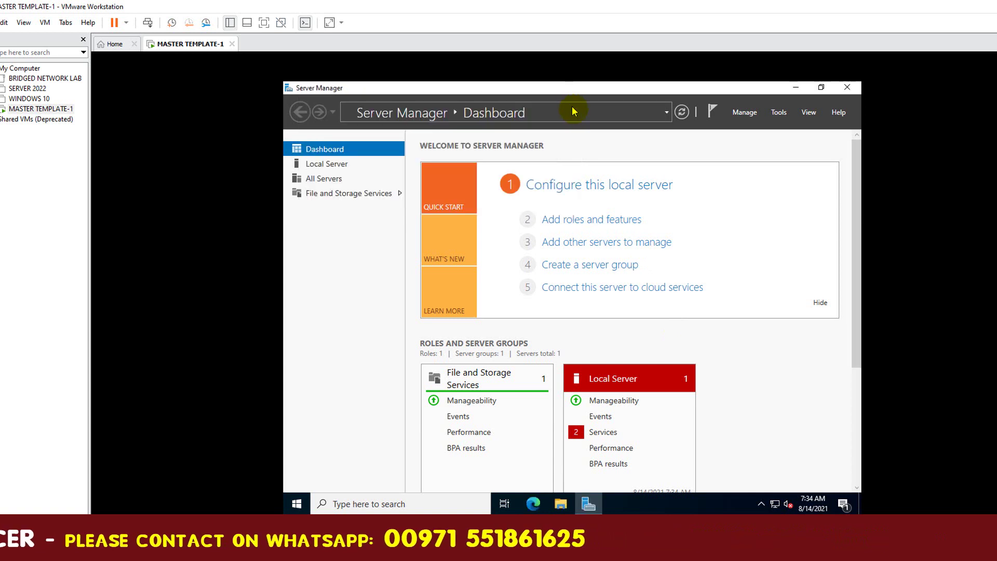
click(846, 90)
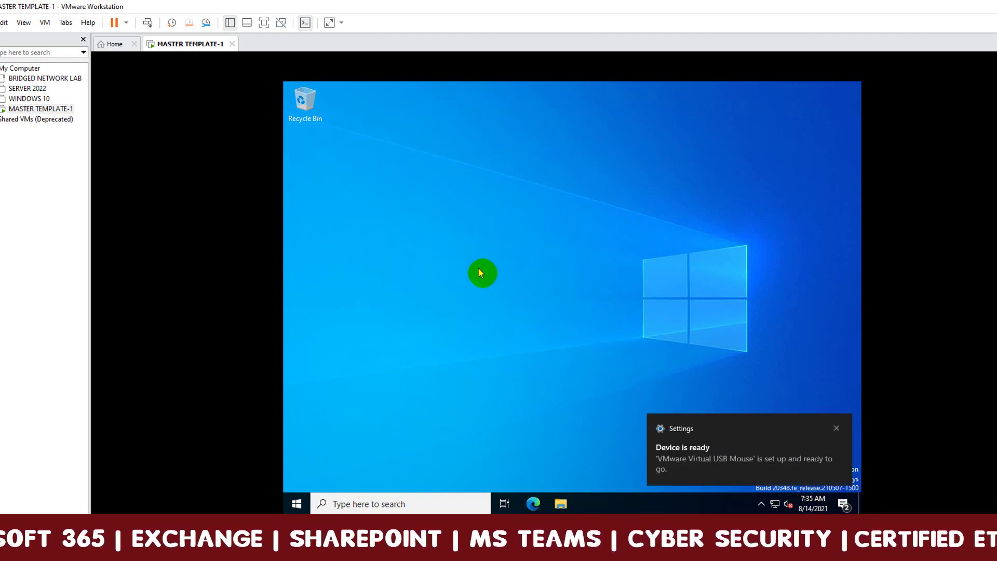
Close the 'Device is ready' toast on the guest desktop.
click(837, 429)
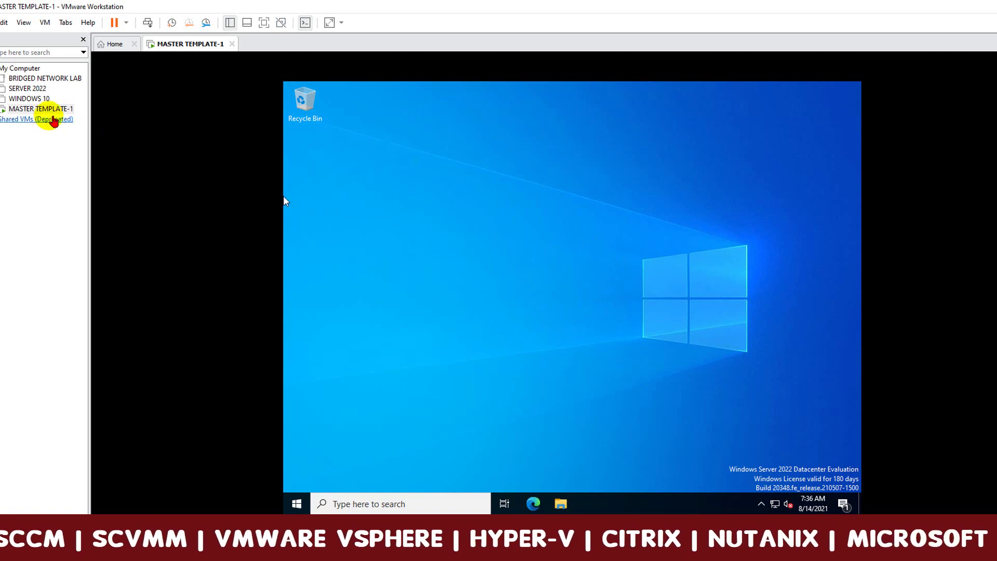
Choose Install VMware Tools for MASTER TEMPLATE-1 to mount the Tools disc.
right_click(30, 112)
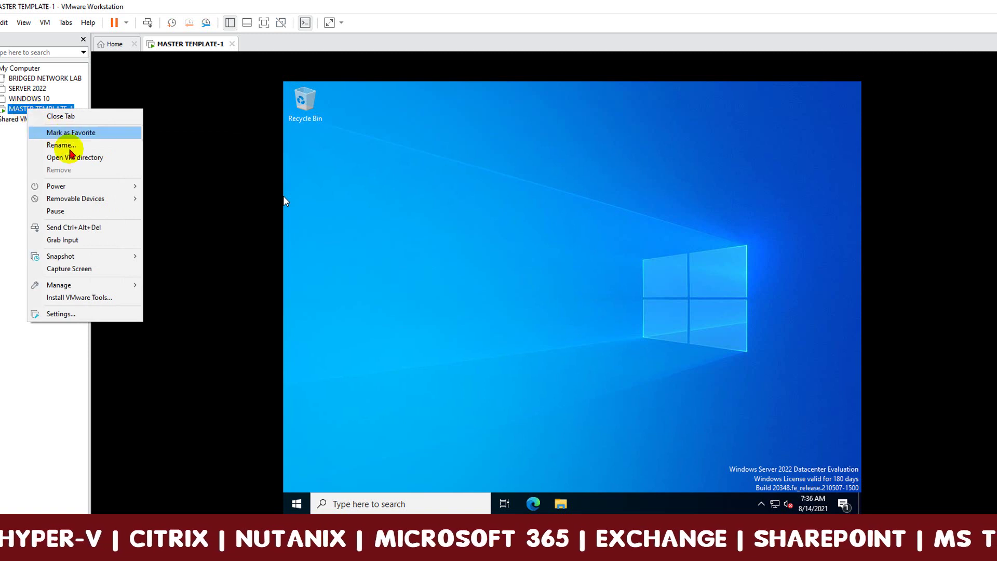
click(122, 298)
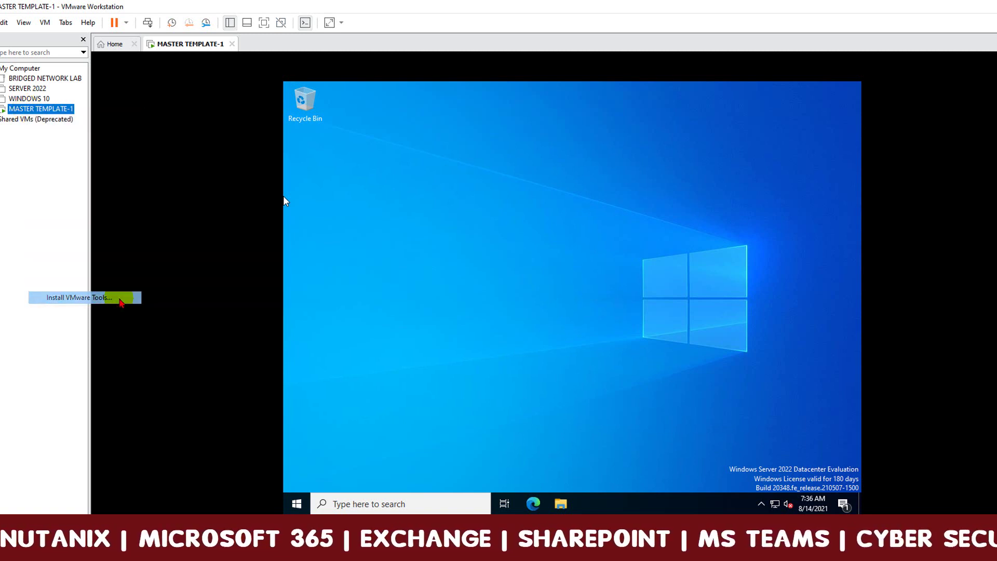
click(534, 345)
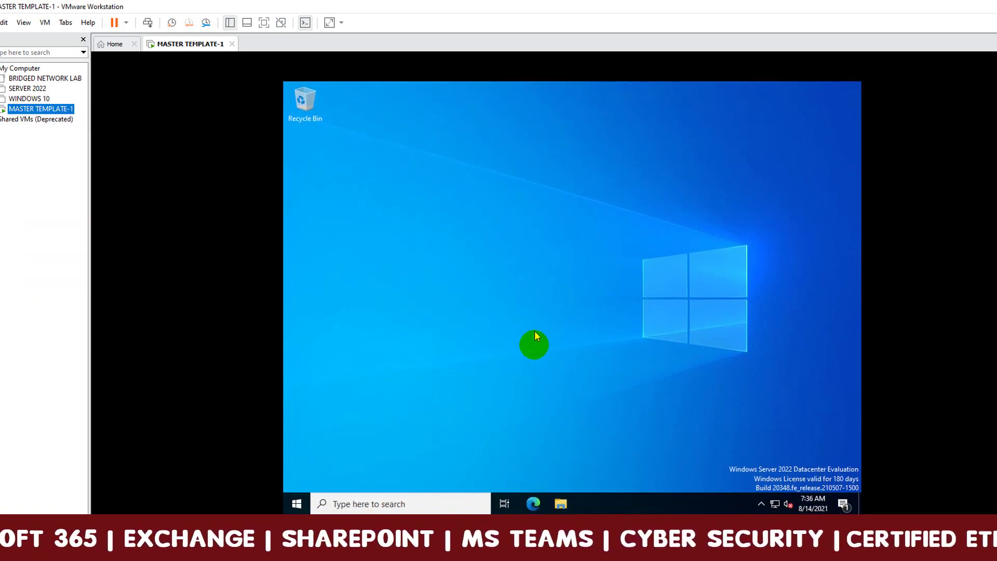
Launch the VMware Tools installer from DVD Drive (D:) under This PC in File Explorer.
click(562, 505)
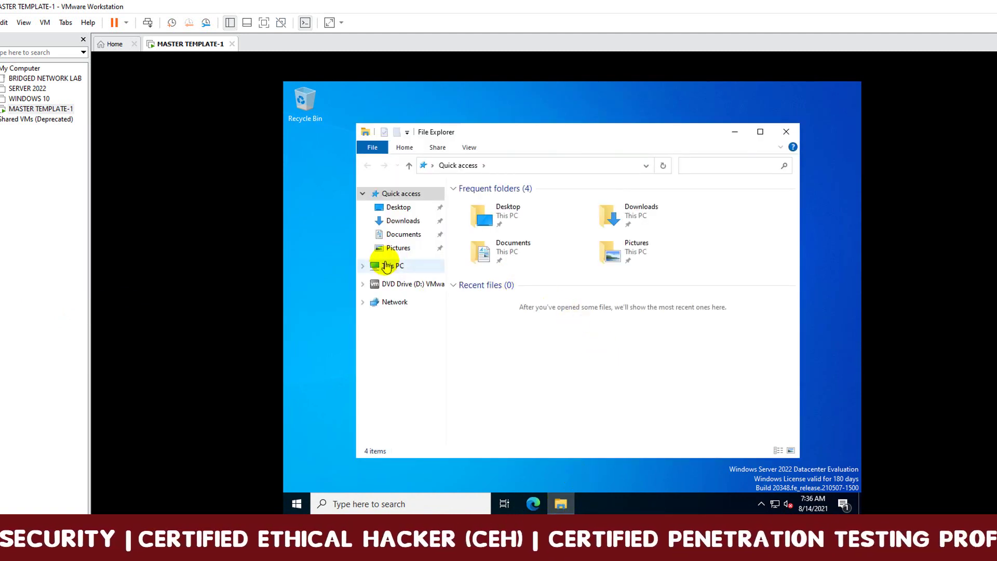
click(405, 270)
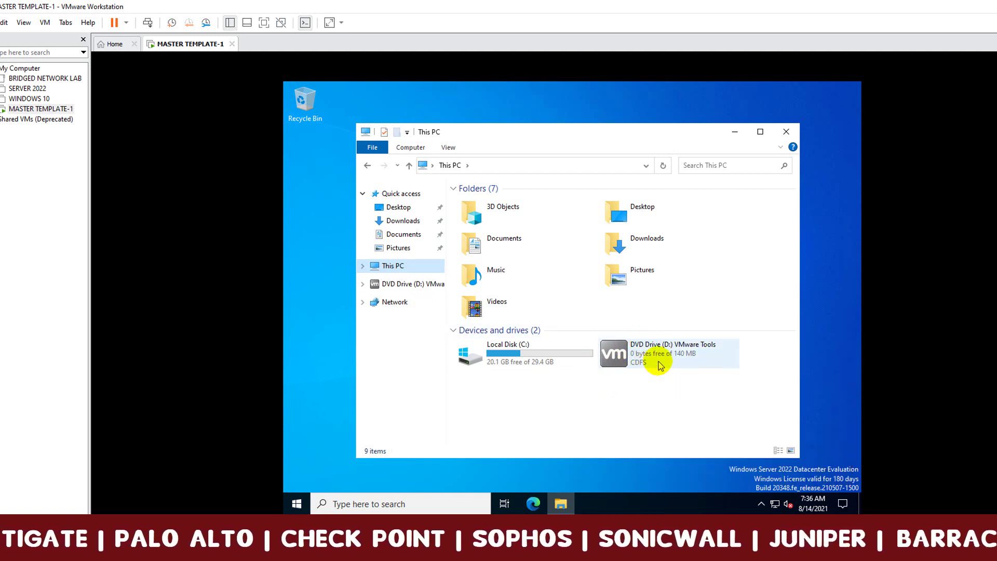
click(671, 365)
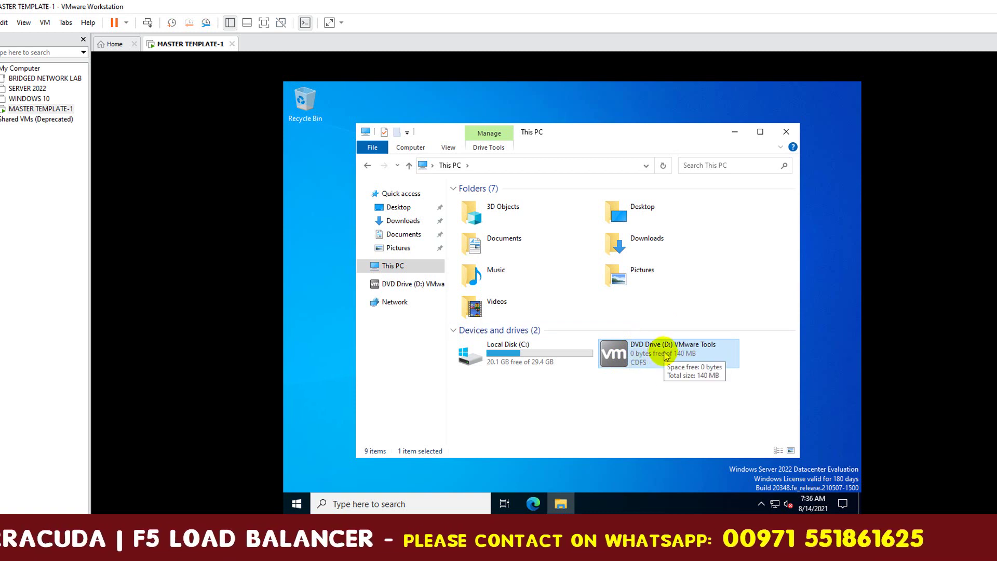
click(673, 396)
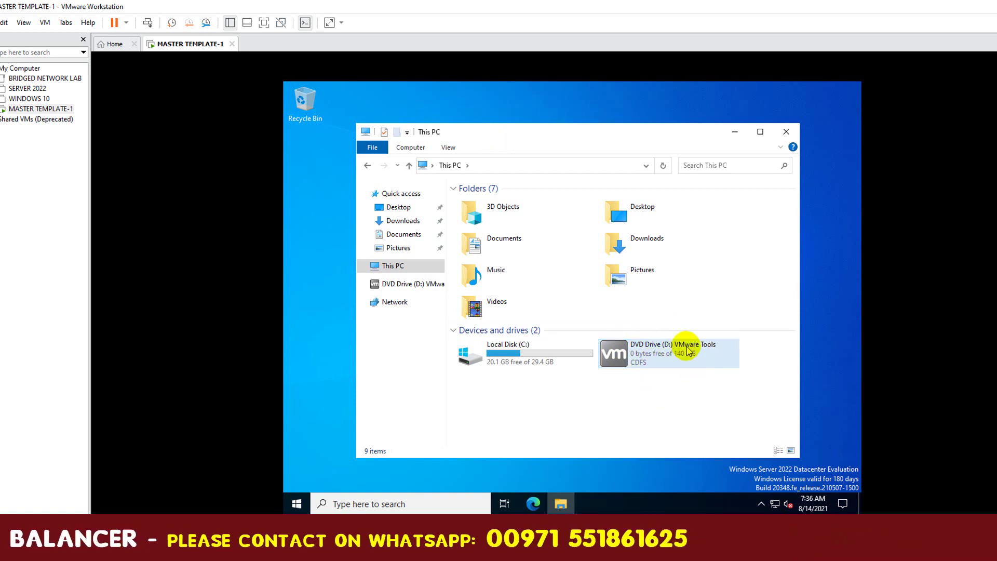
click(662, 359)
double_click(663, 358)
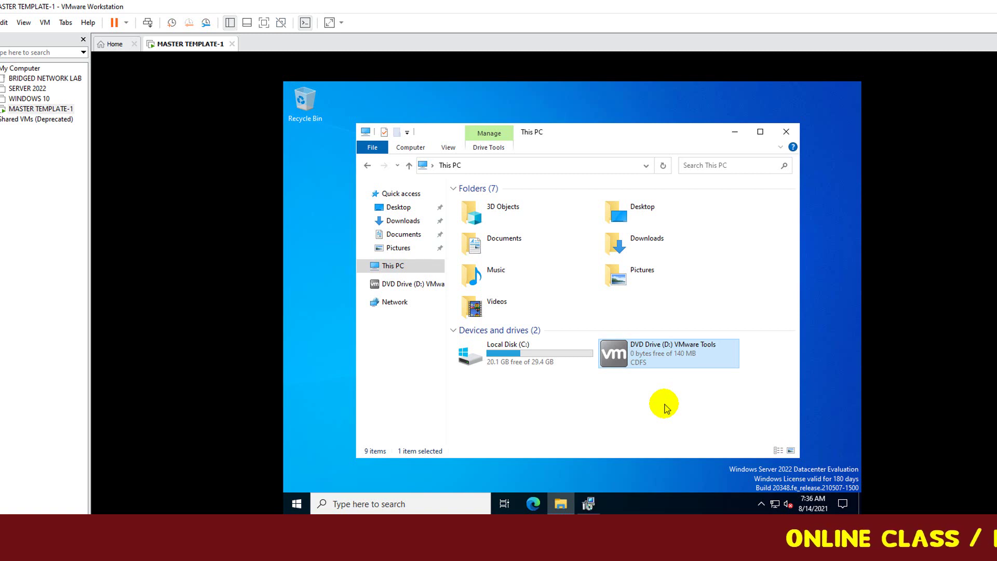
Install VMware Tools with the Typical setup, answer No to restarting, and close File Explorer.
click(588, 506)
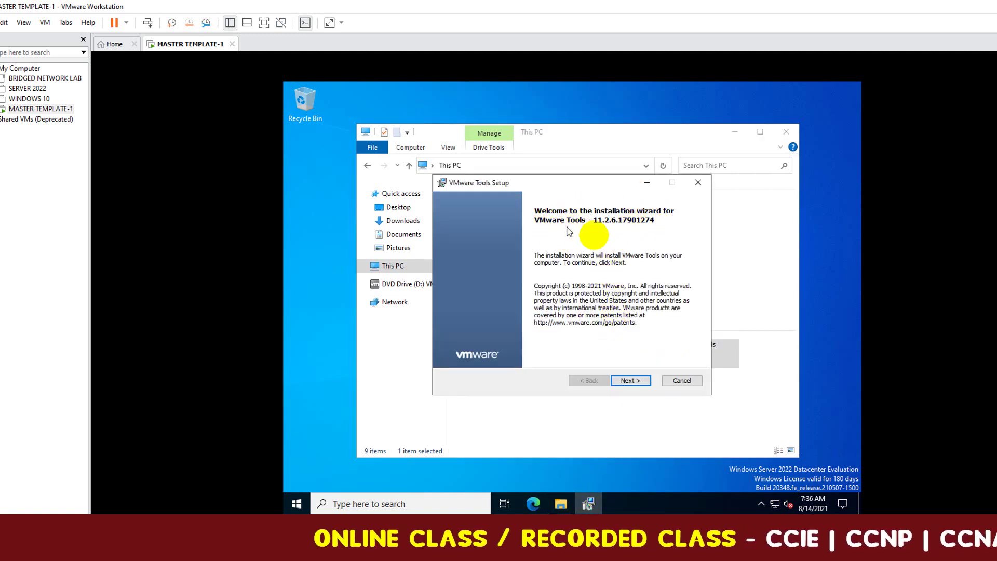
click(629, 381)
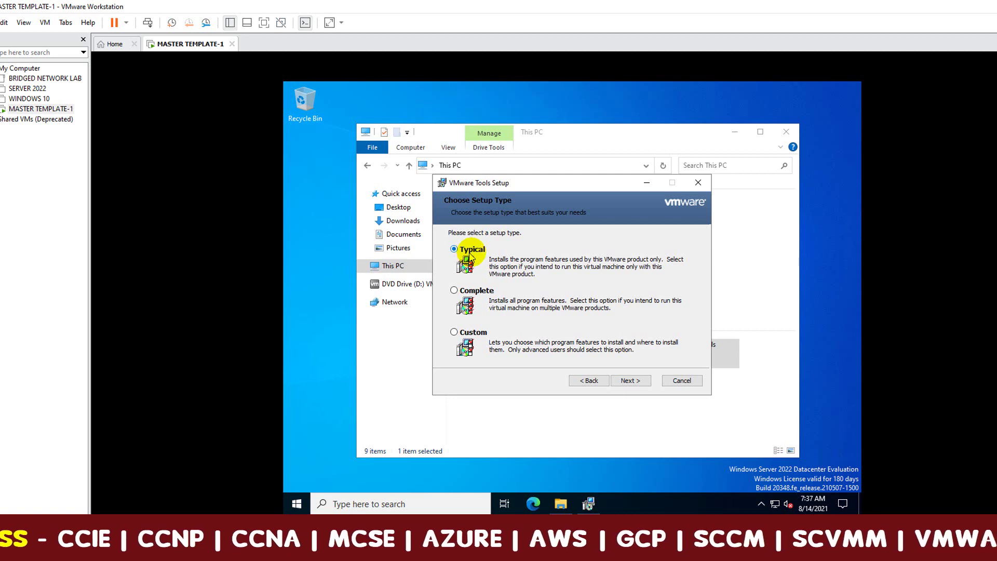
click(629, 381)
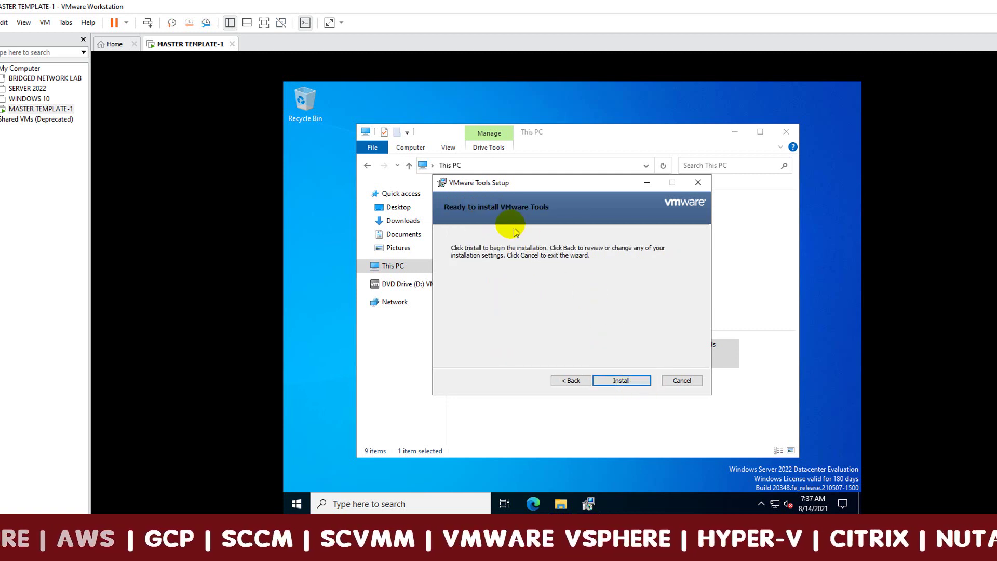
click(628, 381)
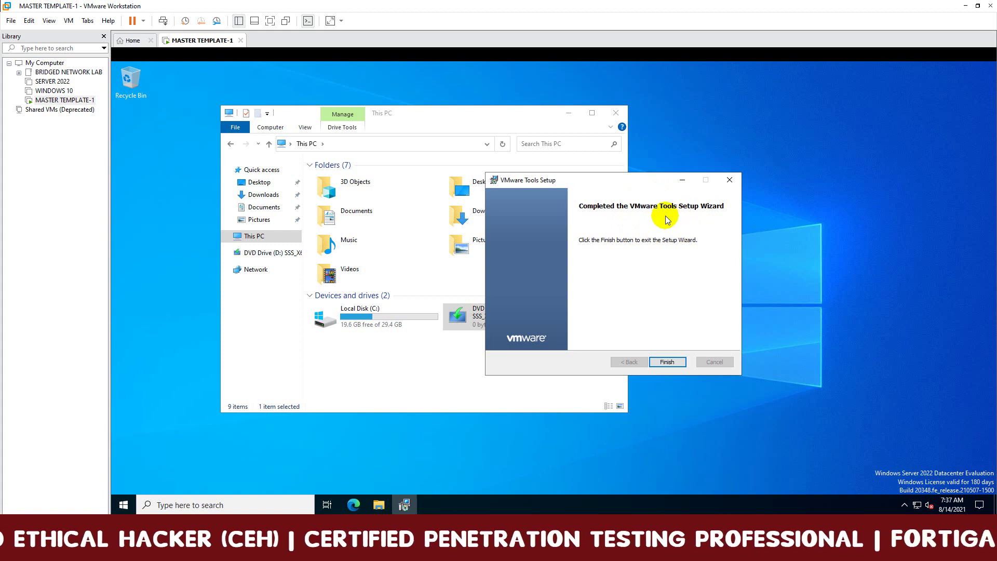
click(668, 363)
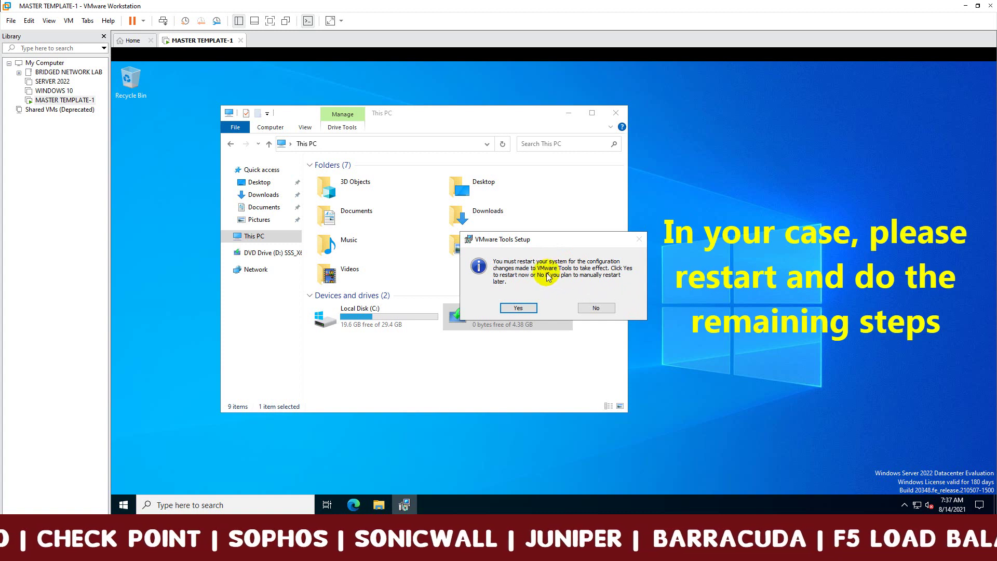
click(595, 307)
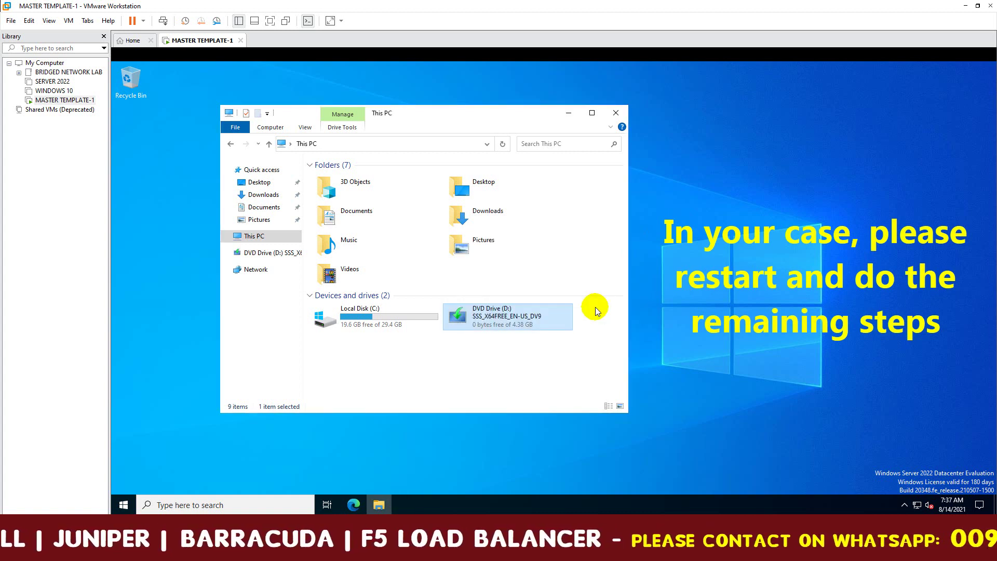
click(617, 114)
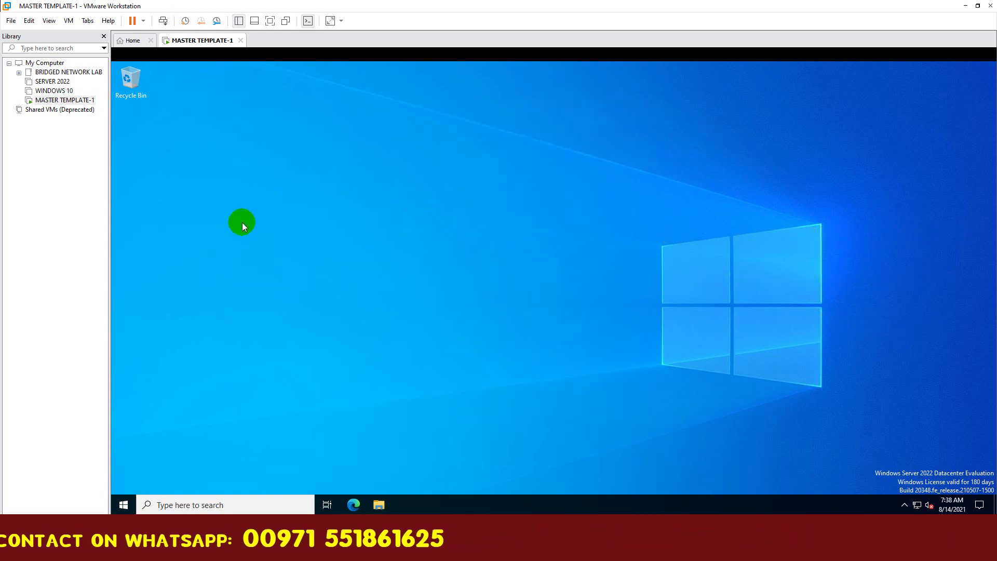
Launch firewall.cpl from the Run prompt to bring up the Windows Defender Firewall panel.
right_click(117, 503)
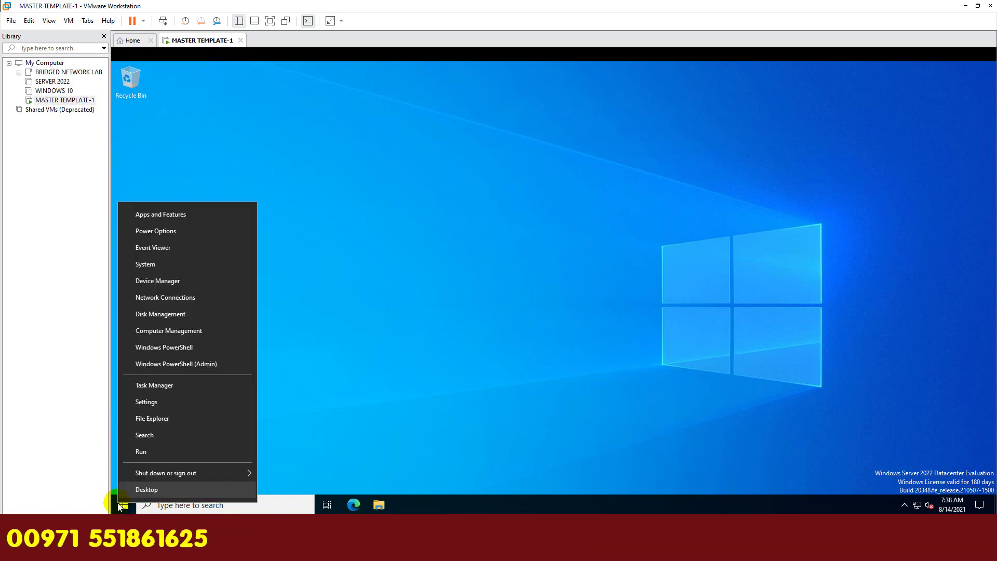
click(141, 452)
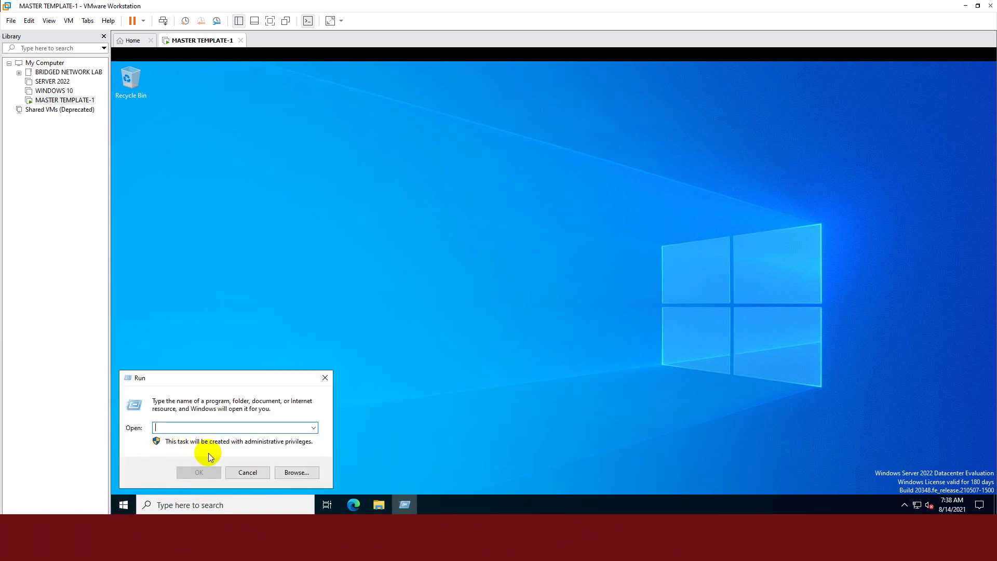
text(firewall.cpl)
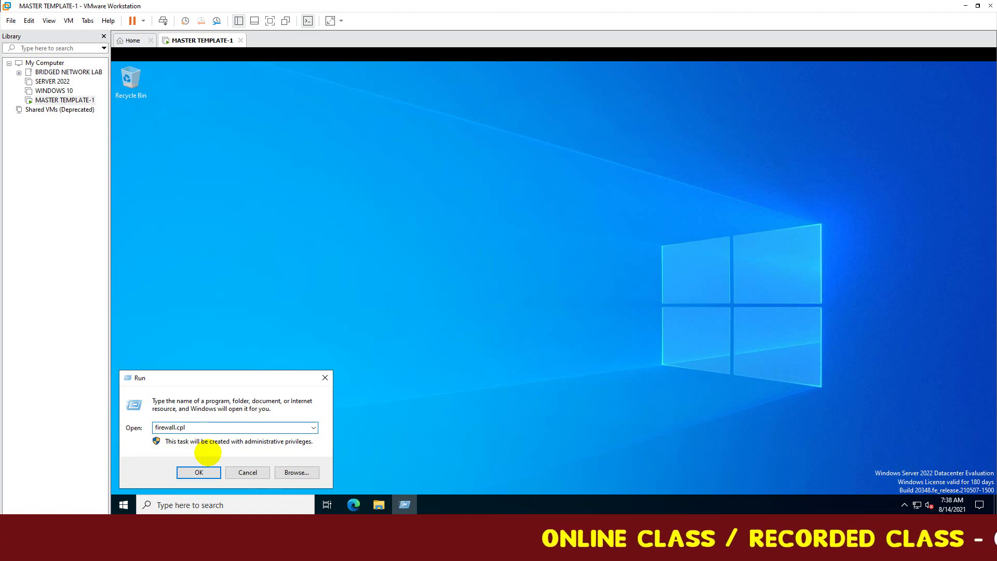
key(Return)
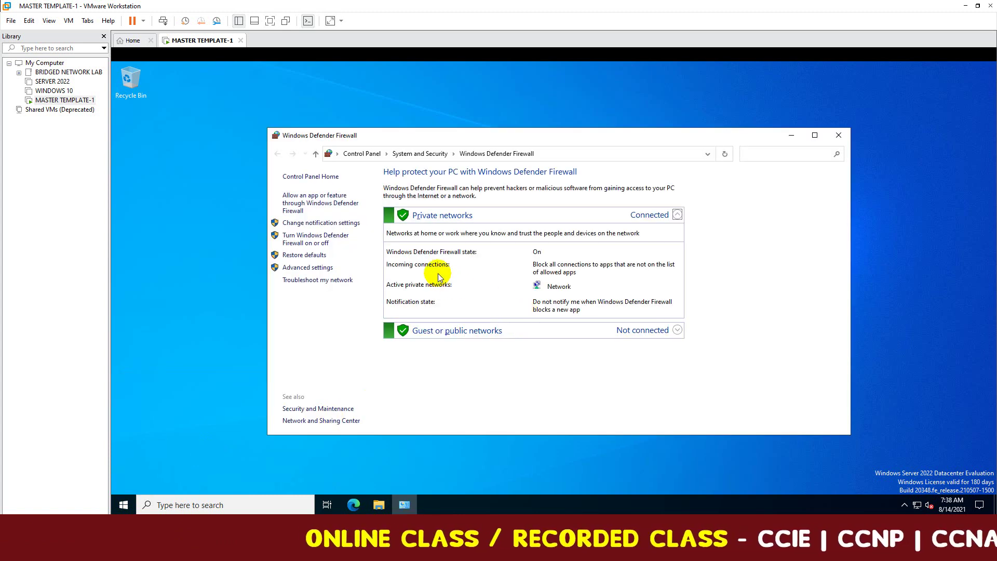
drag(565, 135, 566, 136)
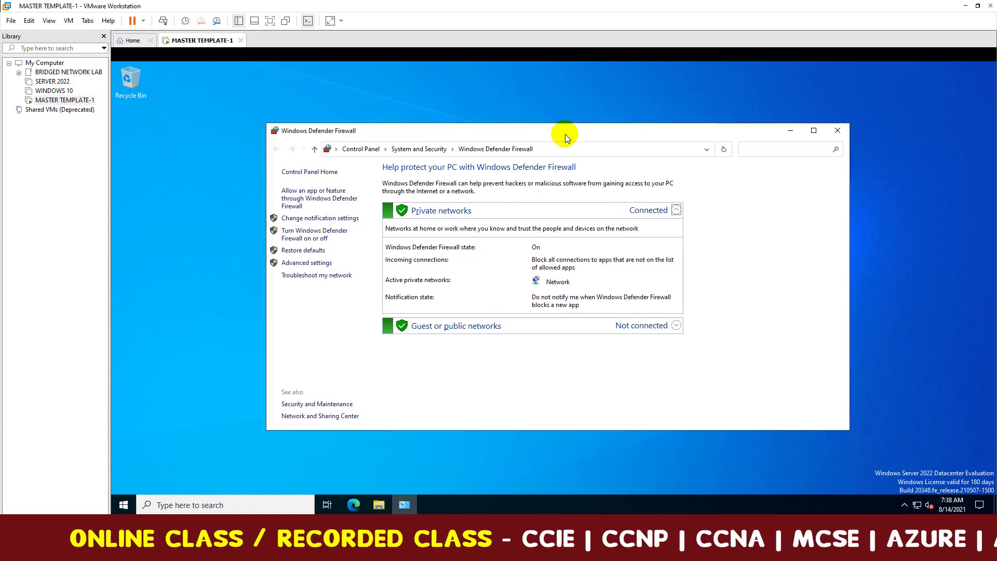
click(319, 236)
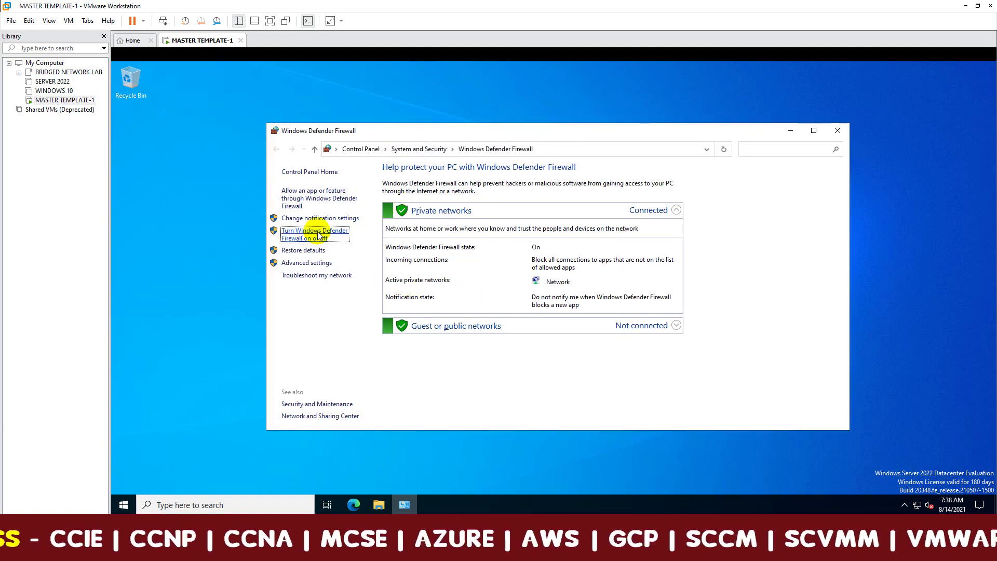
click(276, 149)
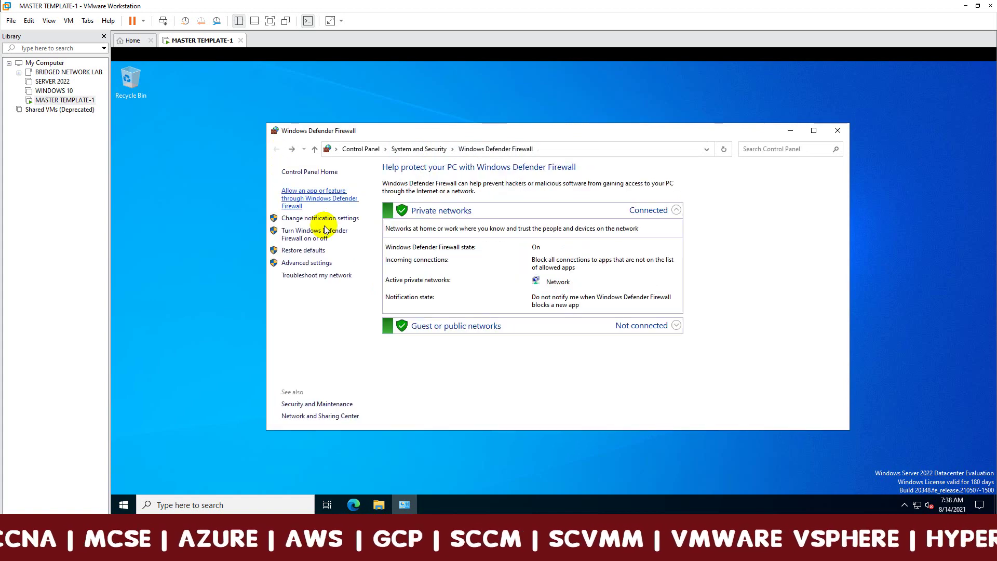
Turn Windows Defender Firewall off for private and public networks, confirm with OK, and close it.
click(323, 254)
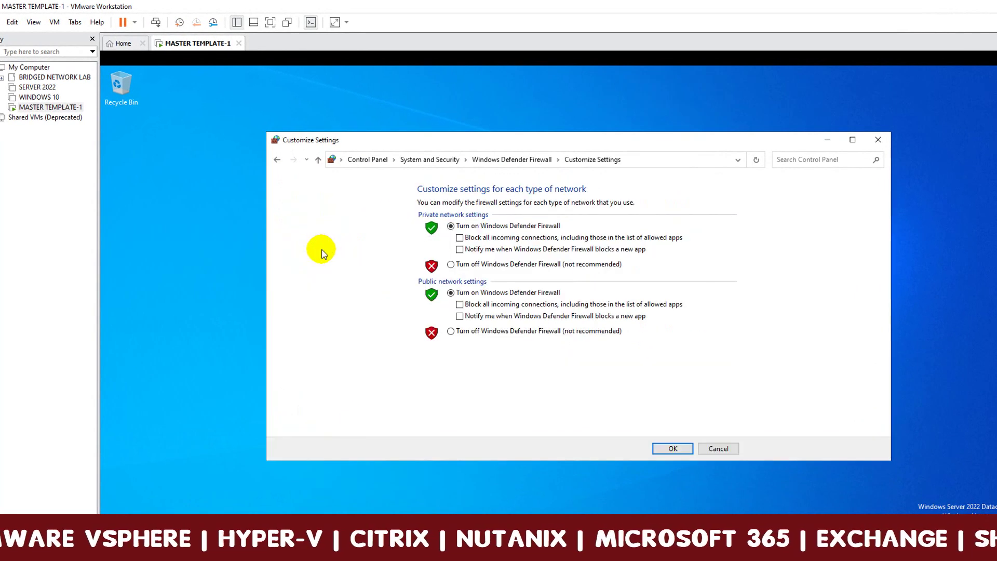
click(451, 265)
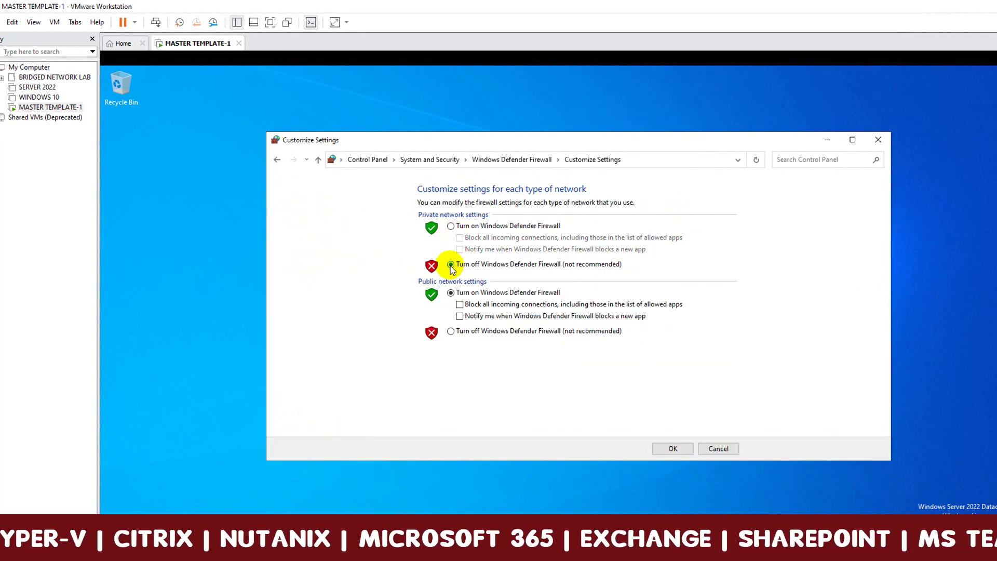
click(451, 331)
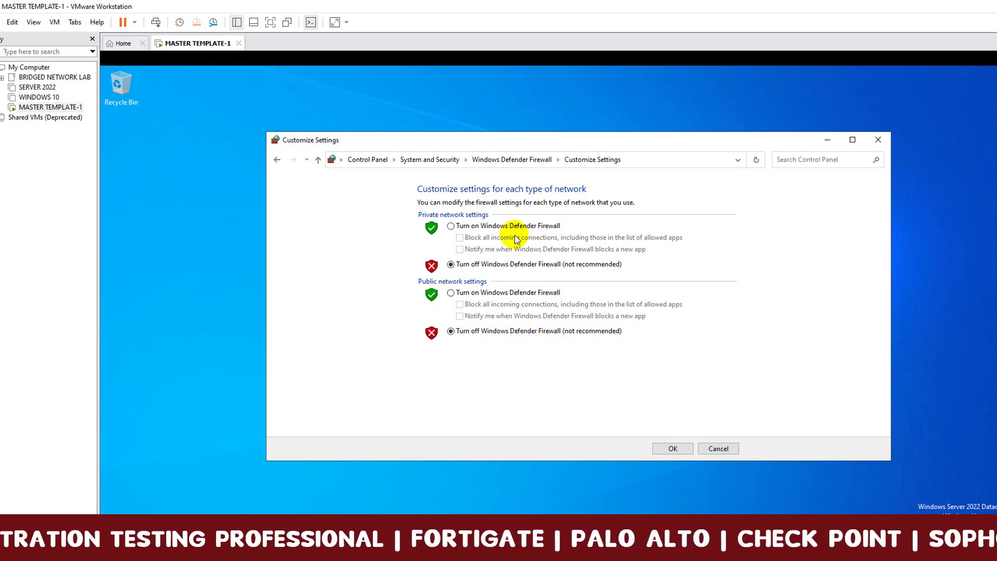
click(672, 450)
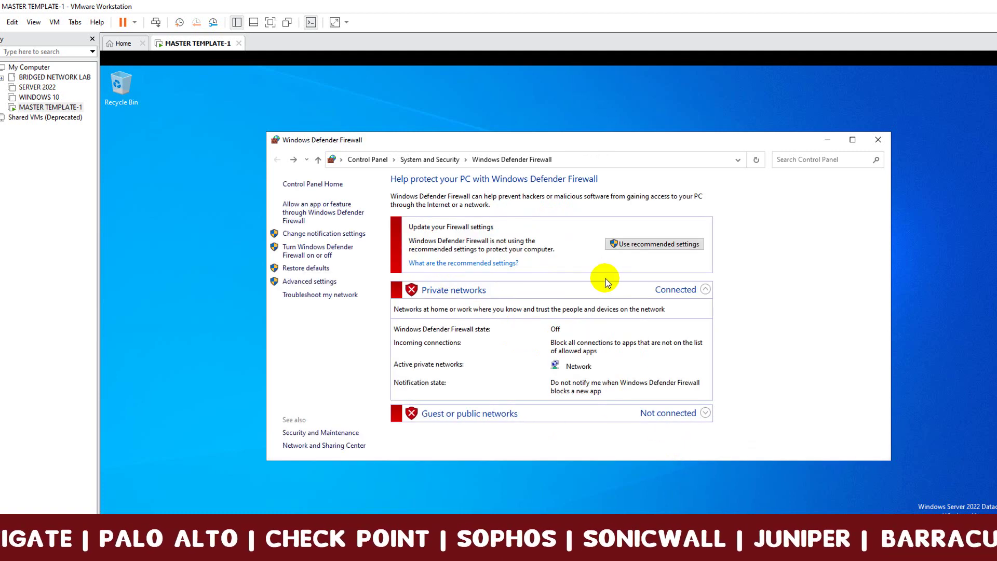
click(879, 140)
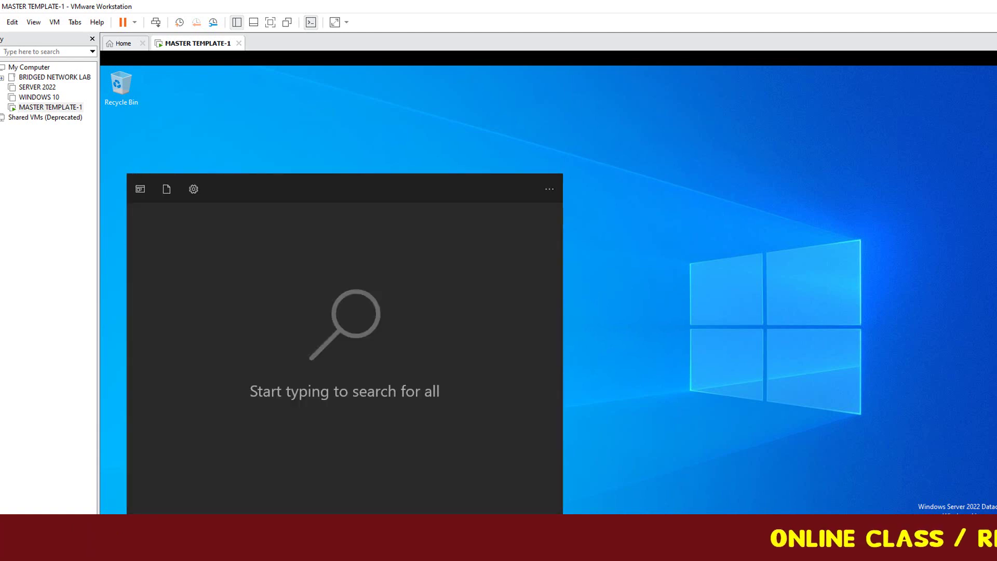
Launch Server Manager from a 'ser' search, dismiss the Windows Admin Center message, and show Local Server.
text(ser)
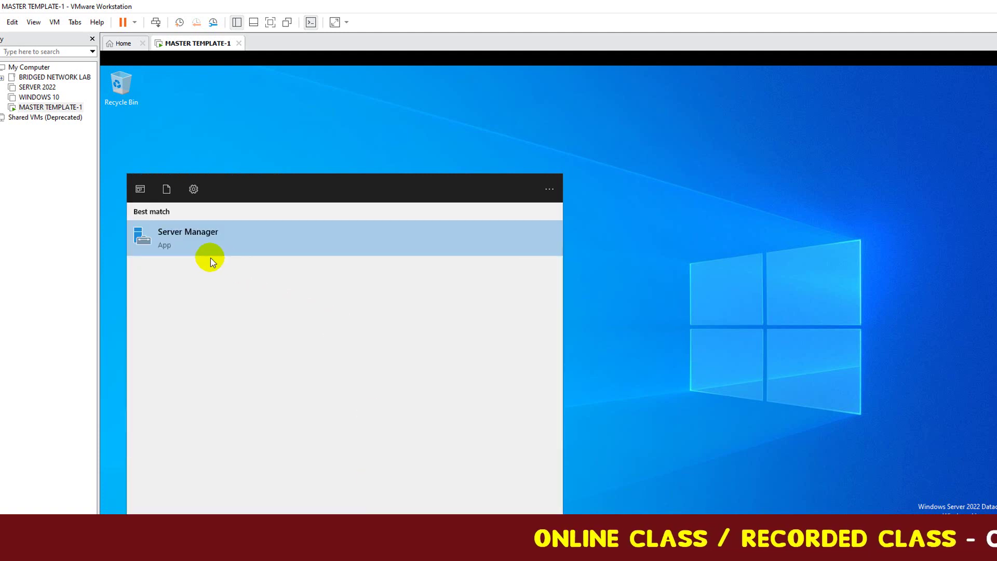
click(231, 236)
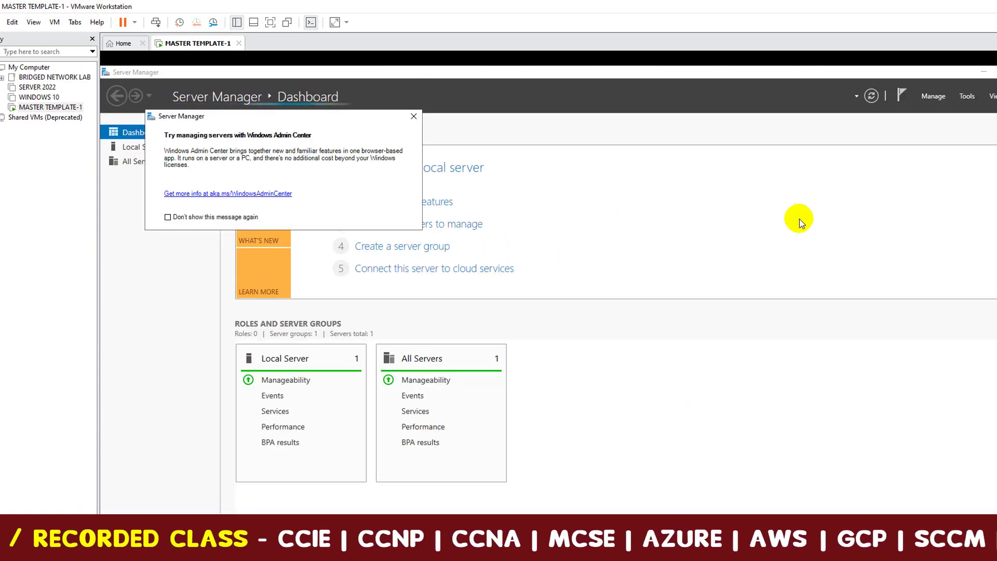
click(414, 116)
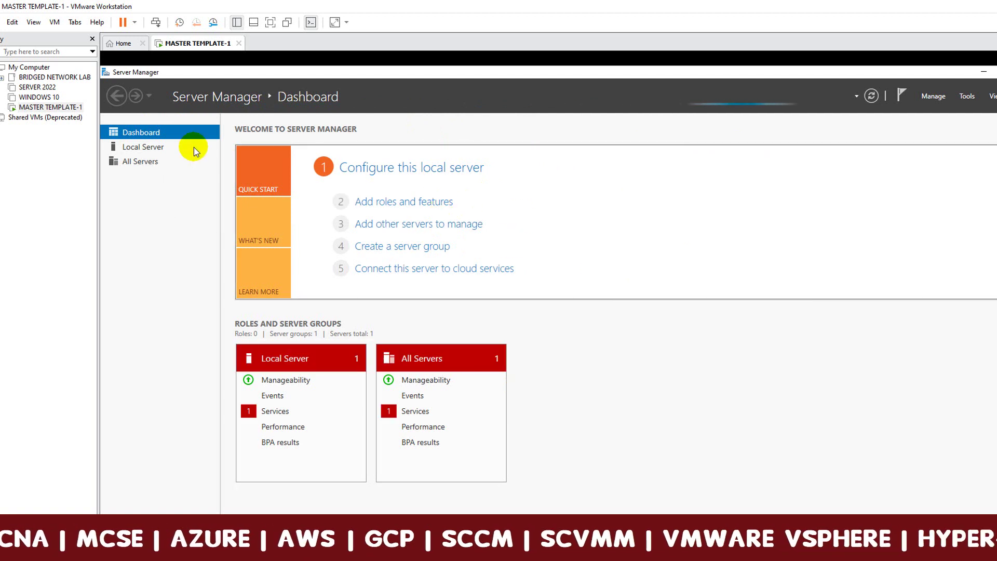
click(139, 149)
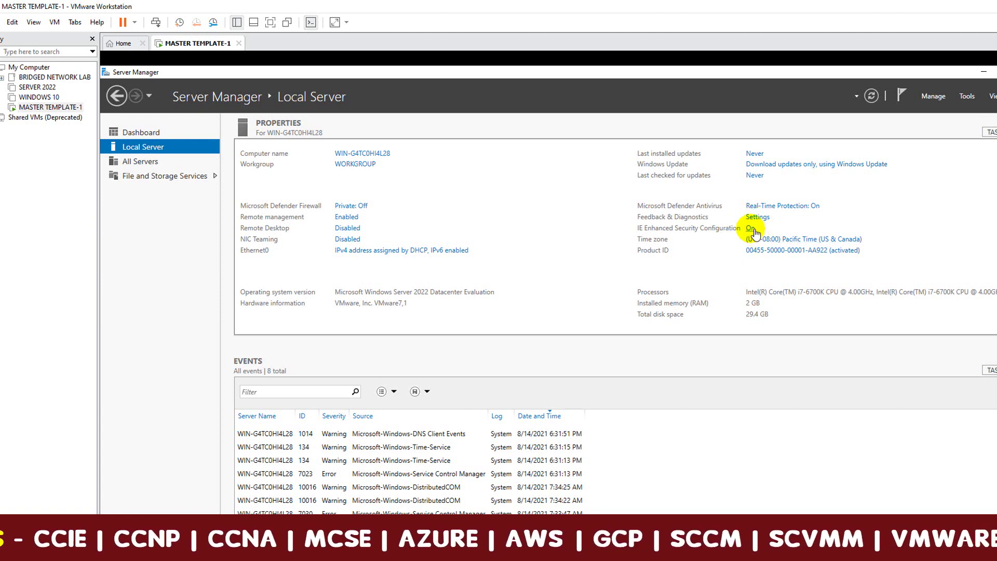
Set IE Enhanced Security Configuration to Off for Administrators and Users, apply, and refresh Local Server.
click(752, 229)
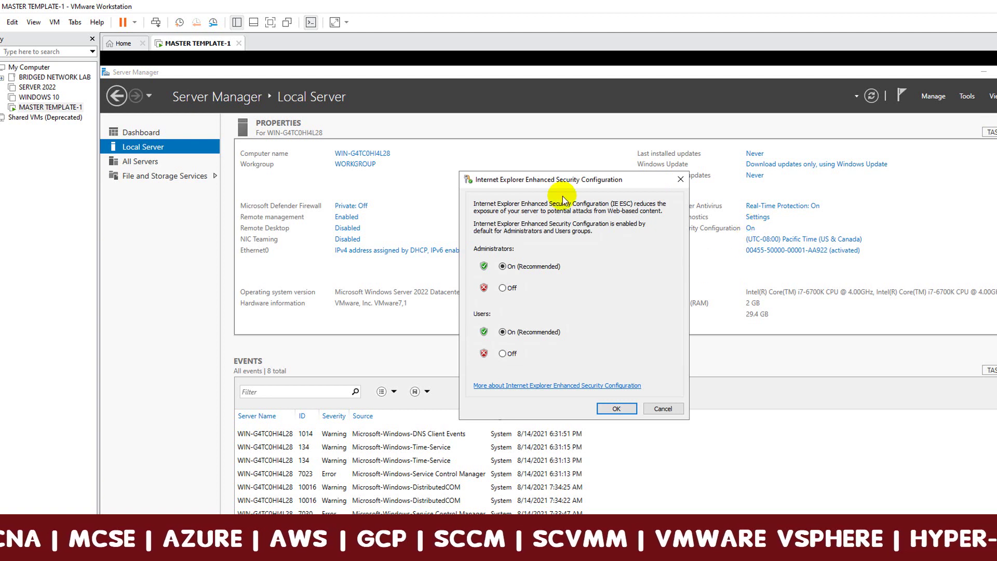
drag(551, 179, 554, 156)
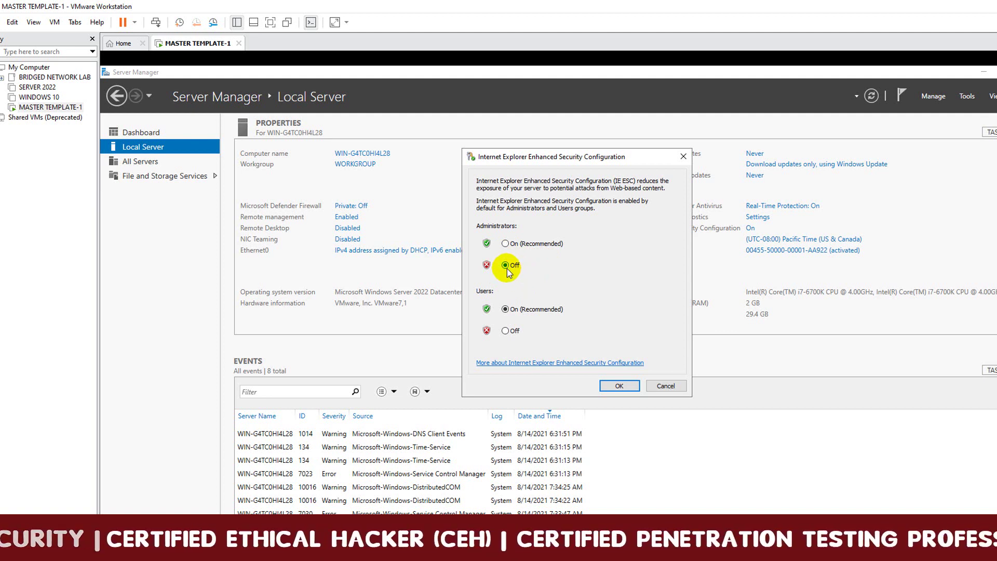
click(506, 331)
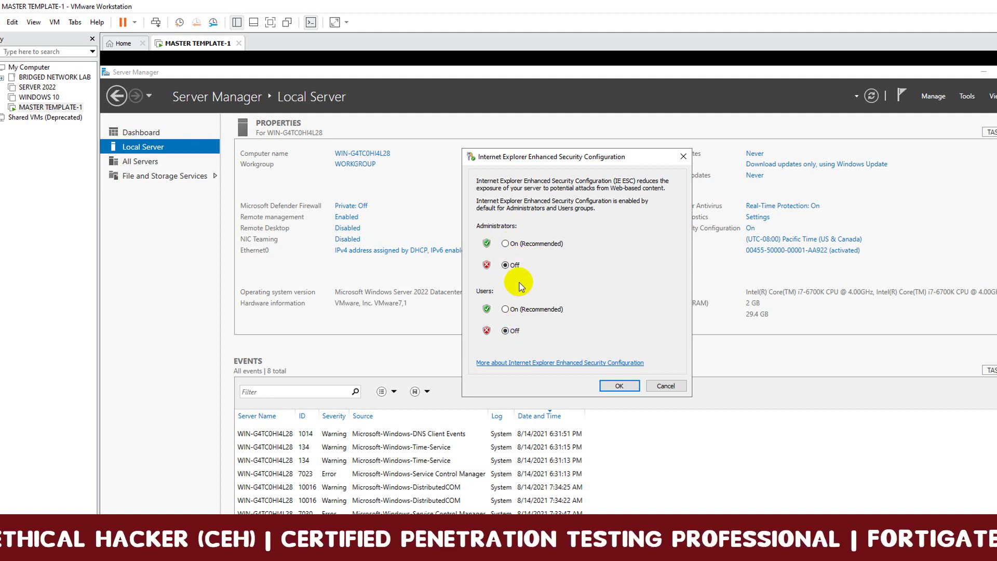
click(621, 387)
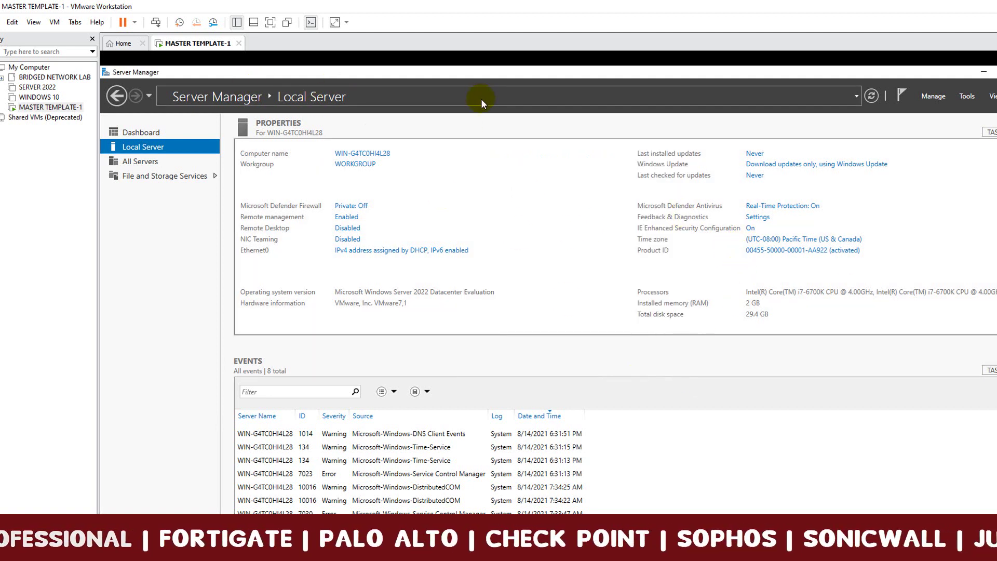
click(872, 96)
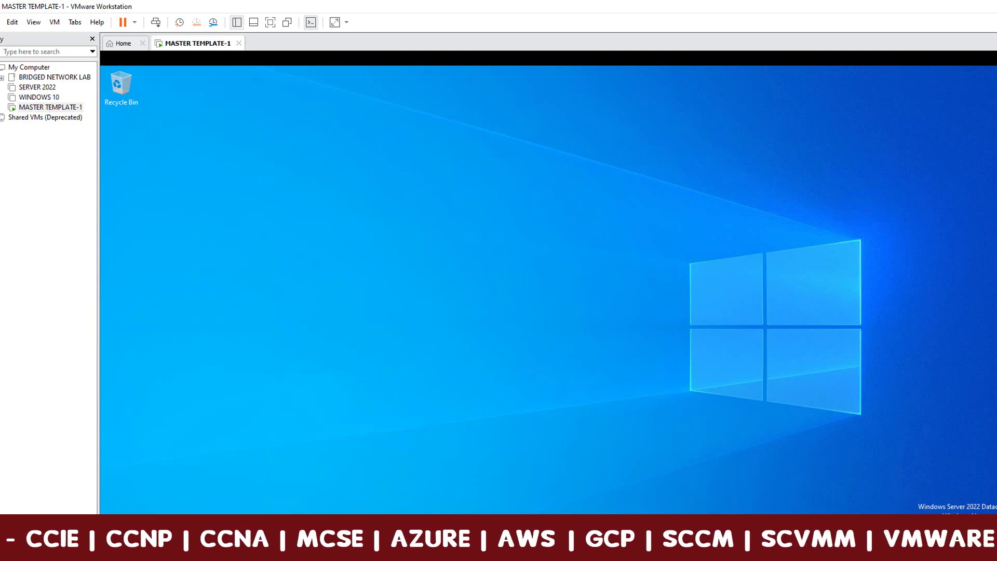
key(super+e)
click(303, 276)
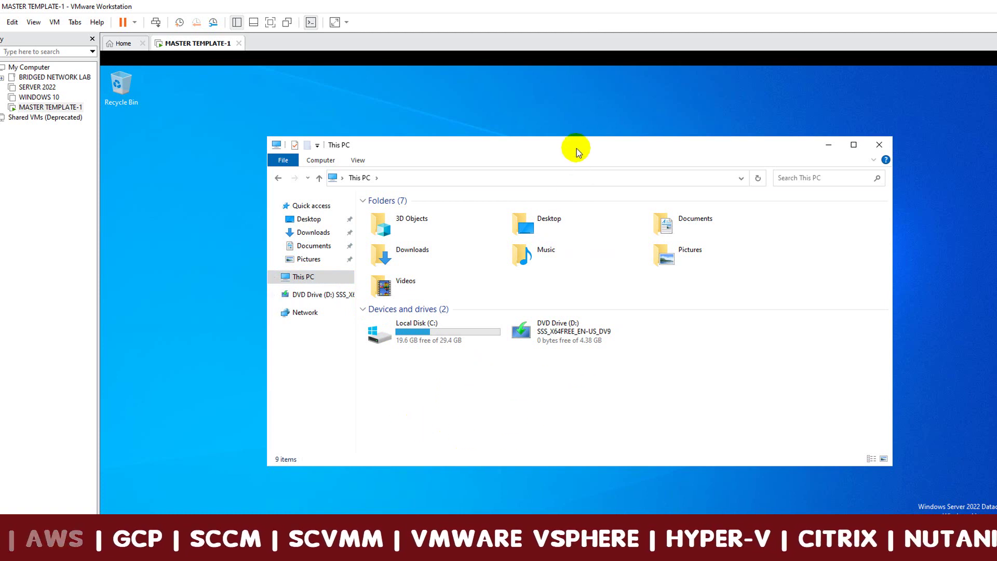
drag(576, 151, 577, 119)
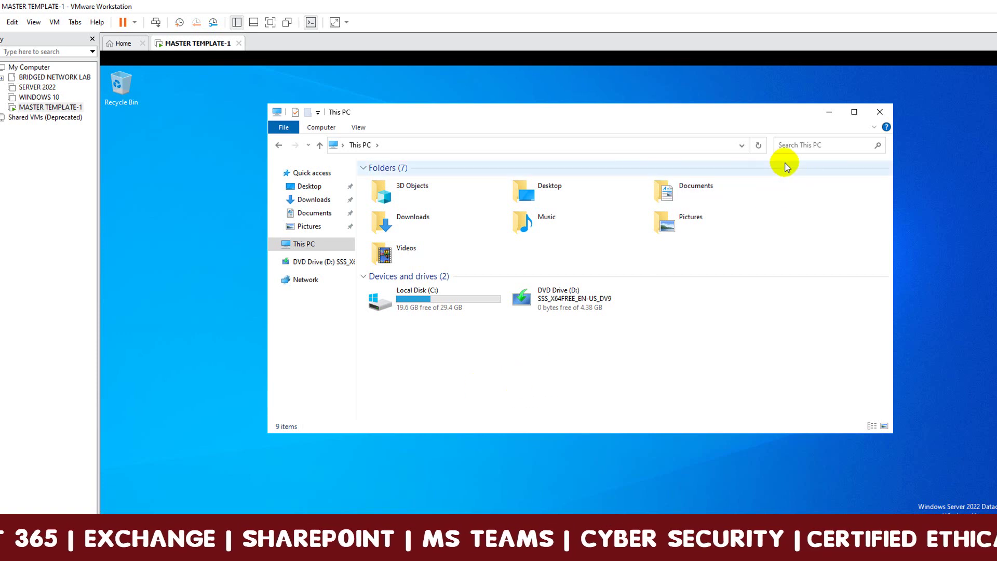
click(879, 112)
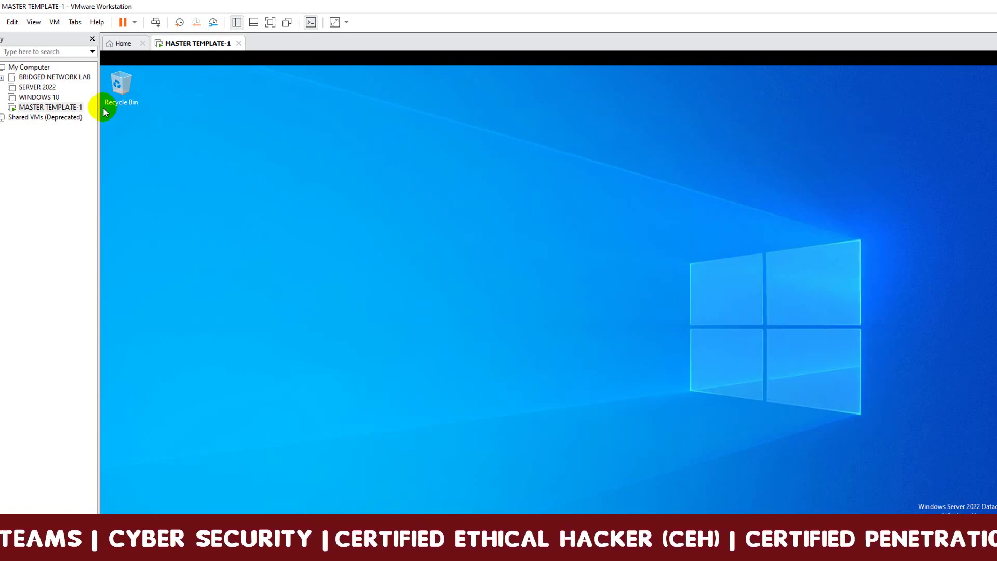
In MASTER TEMPLATE-1's Shared Folders options, choose Always enabled and Map as a network drive, then Add.
right_click(38, 108)
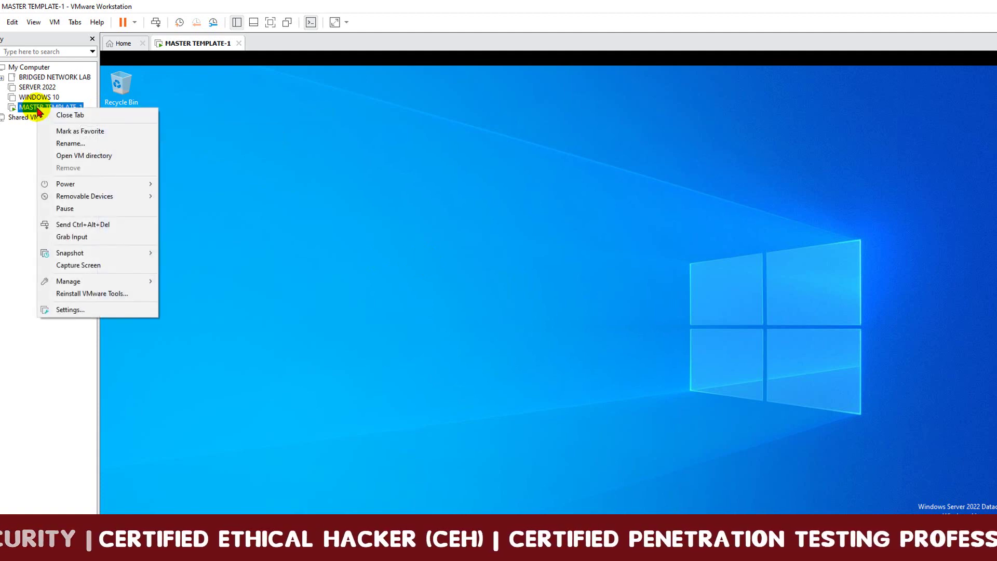
click(99, 312)
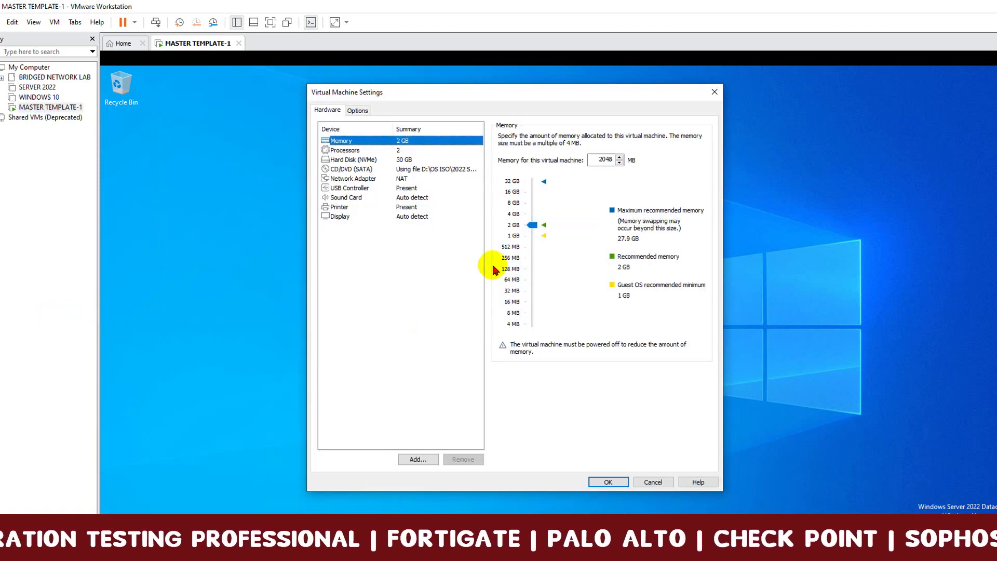
click(357, 115)
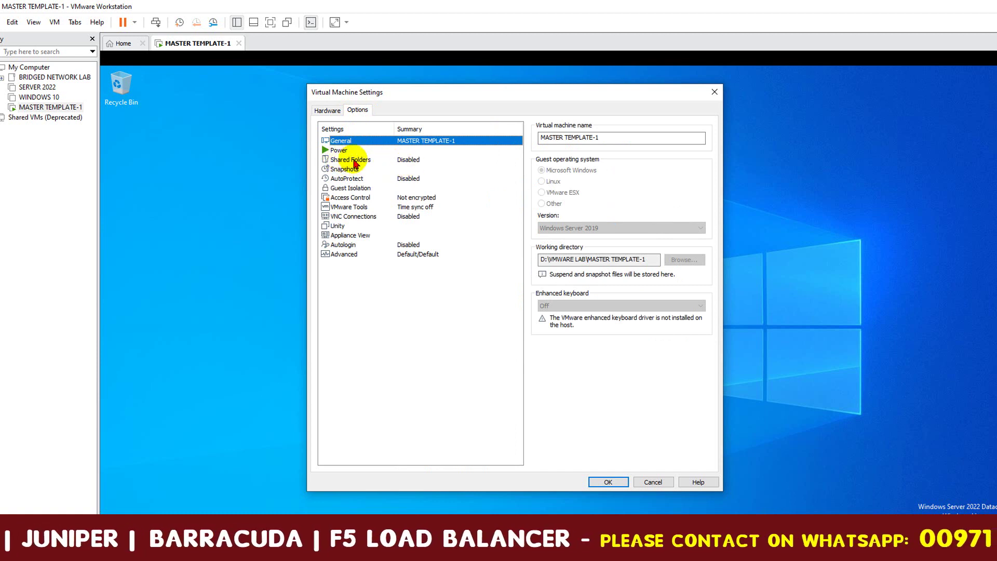
click(352, 161)
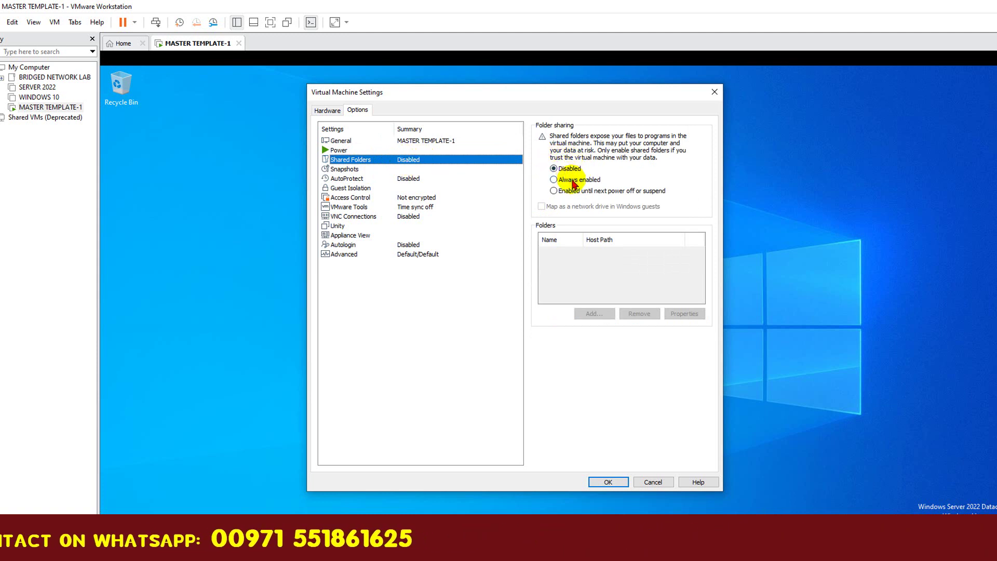
click(555, 181)
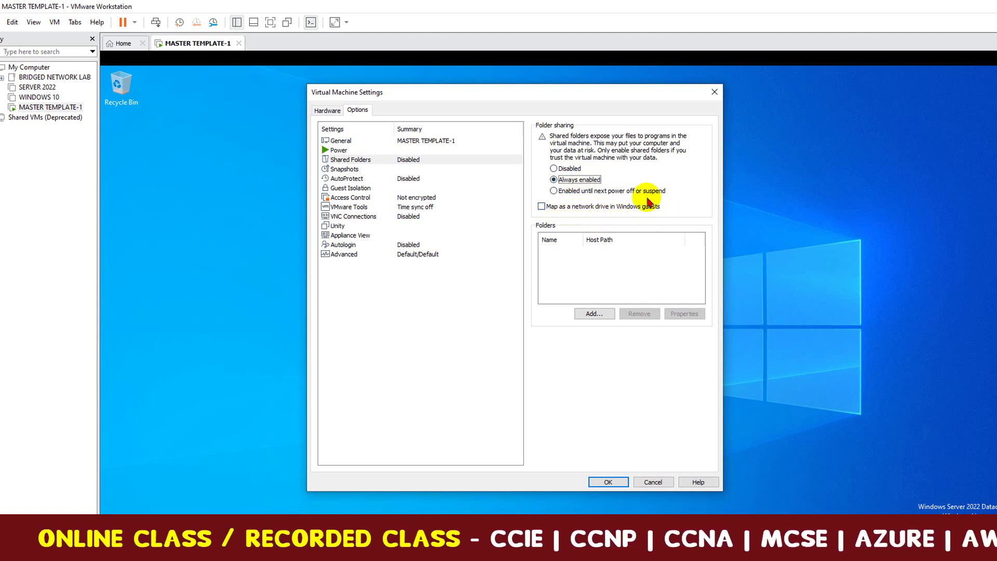
click(595, 208)
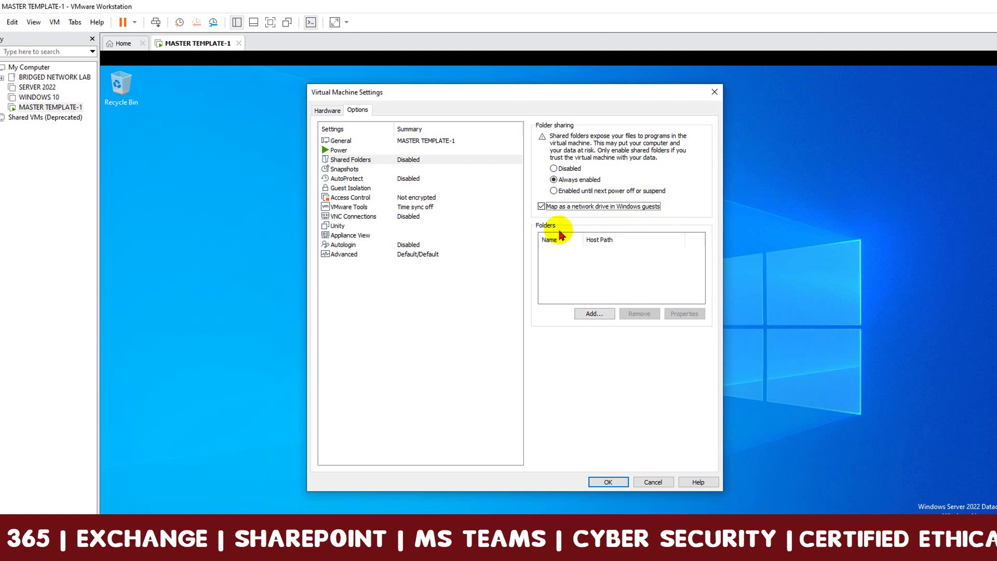
click(596, 315)
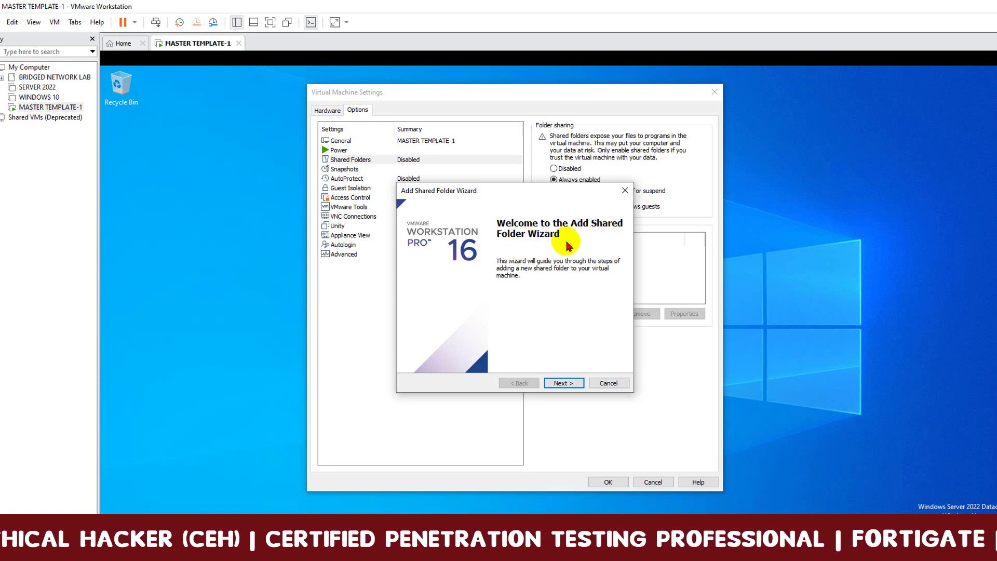
Share host folder D:\SOFTWARES FOR VM MACHINES as 'SOFTWARES FOR VM MACHINES' with the share enabled.
click(567, 383)
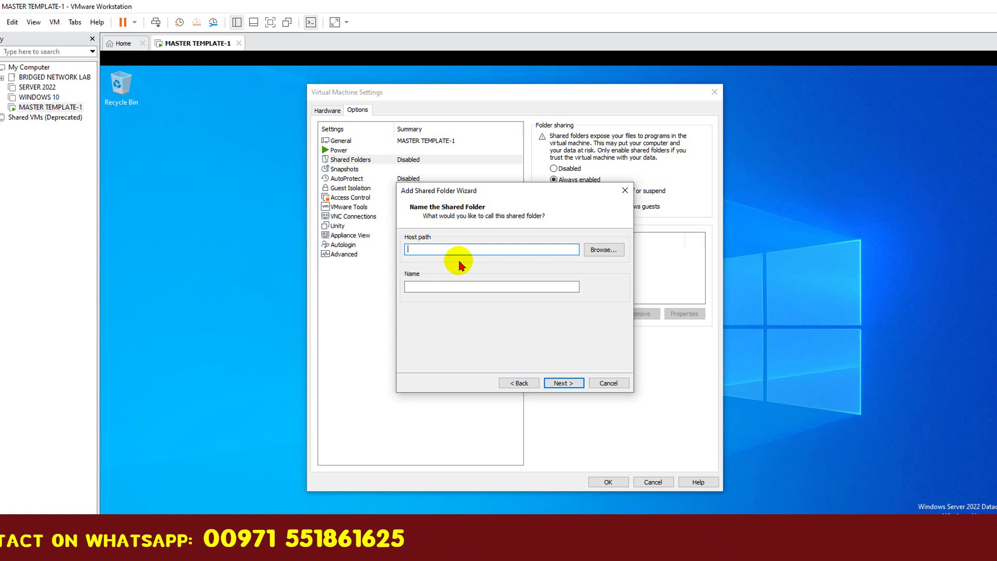
text(D:\SOFTWARES FOR VM MACHINES)
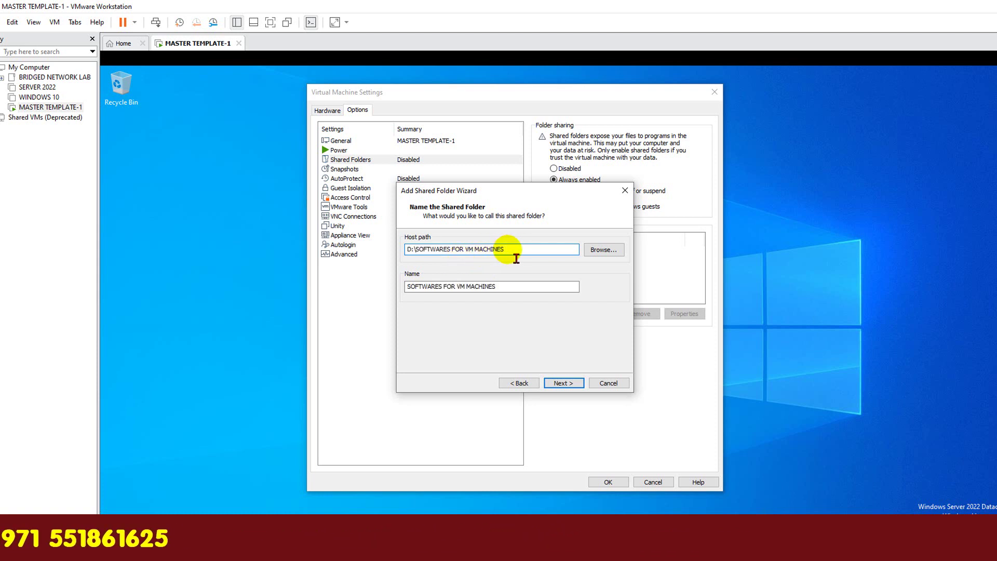
drag(503, 250, 435, 255)
click(517, 252)
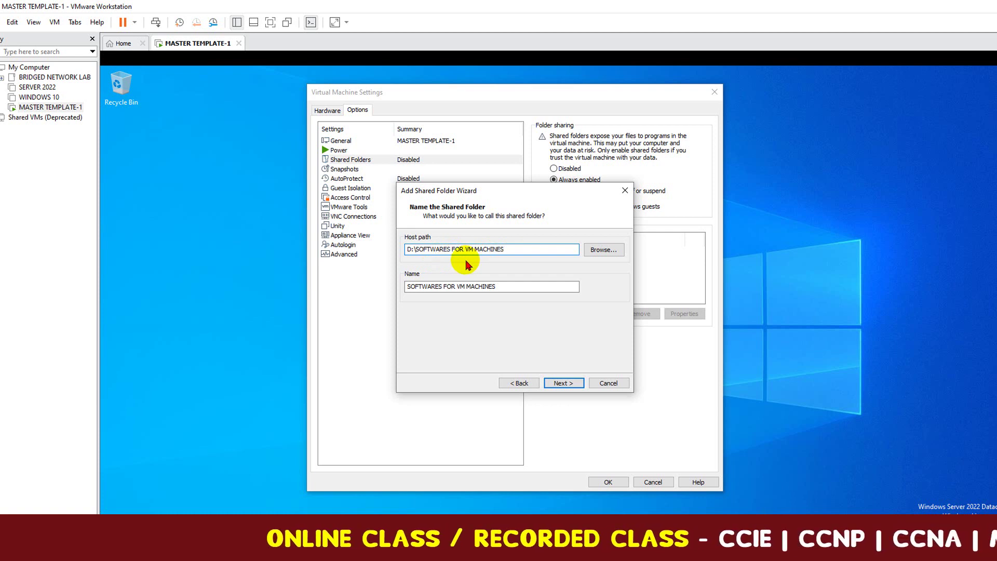
drag(507, 286, 412, 286)
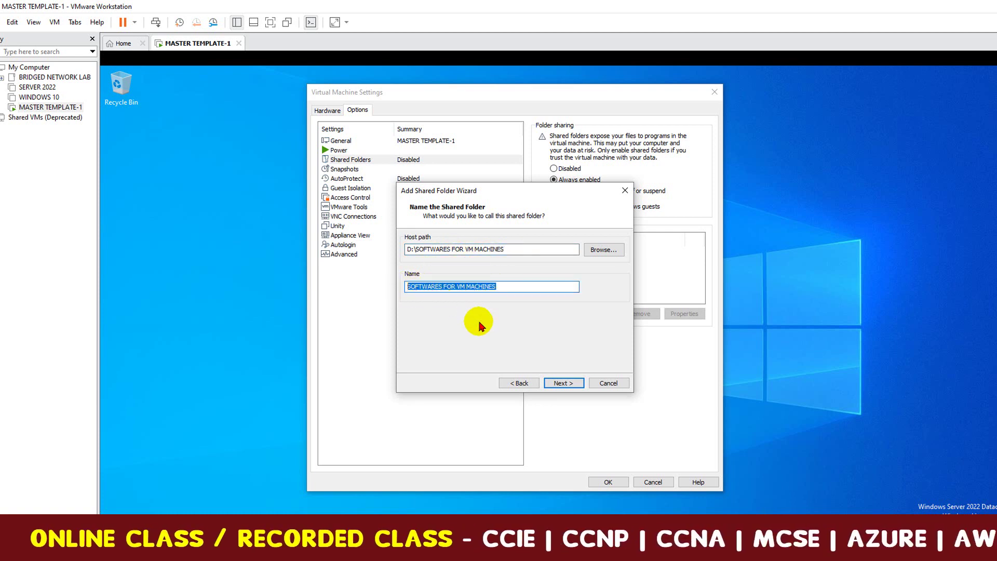
click(506, 285)
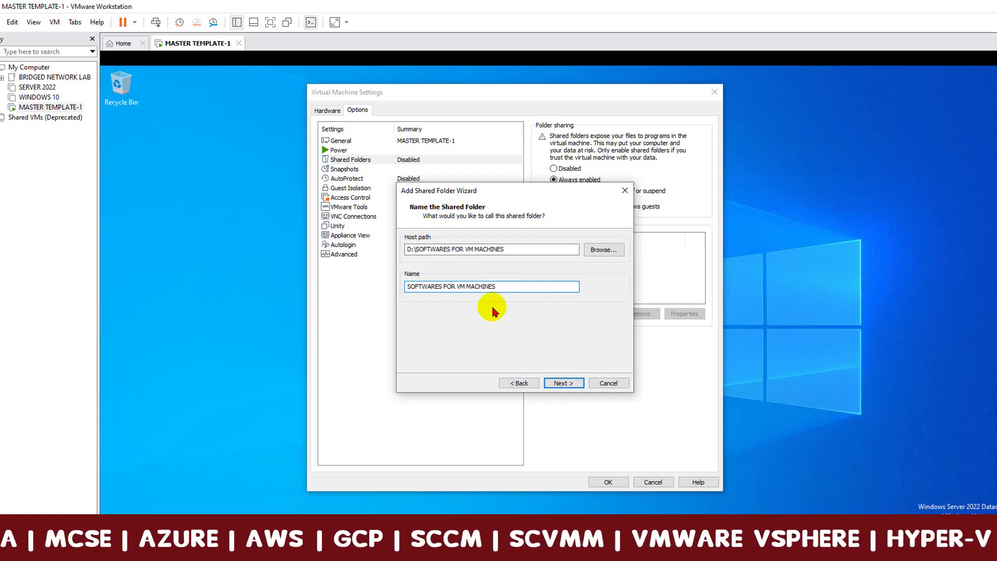
drag(510, 292, 412, 287)
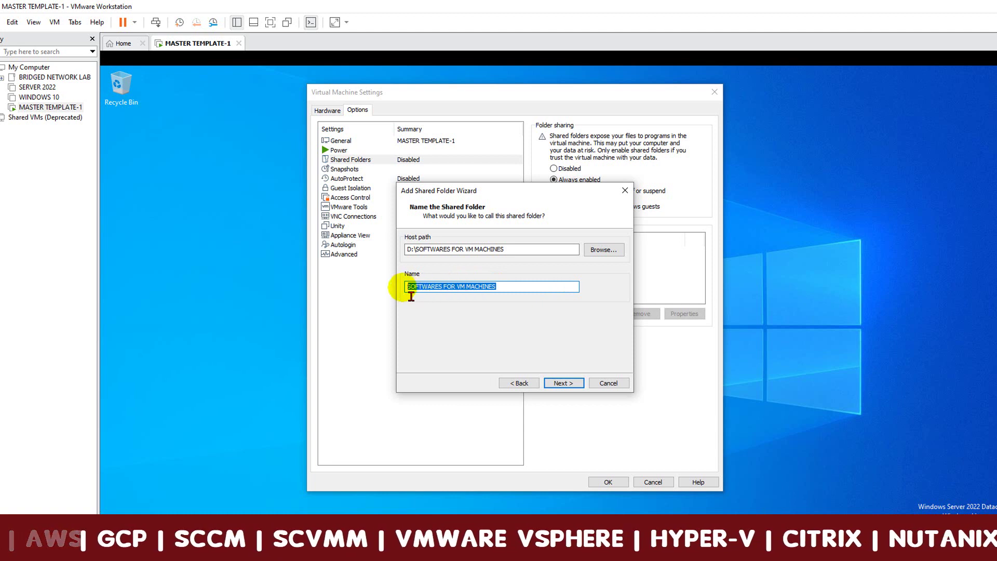
click(507, 287)
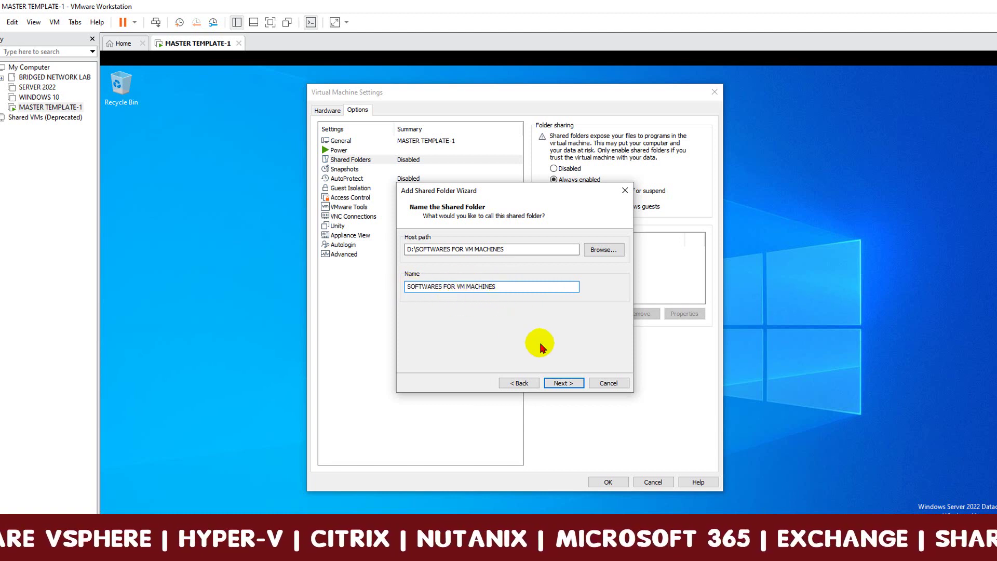
click(564, 383)
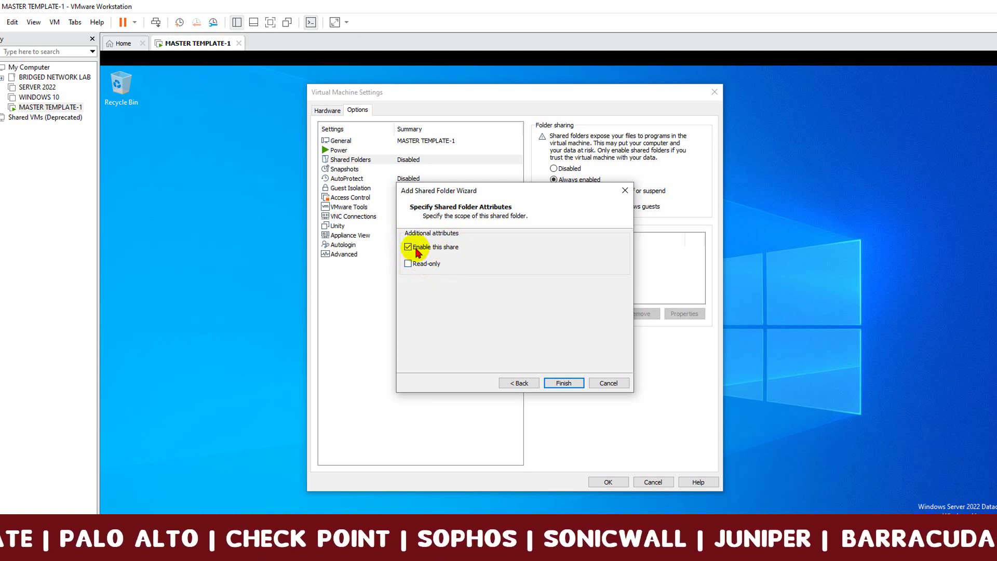
click(564, 384)
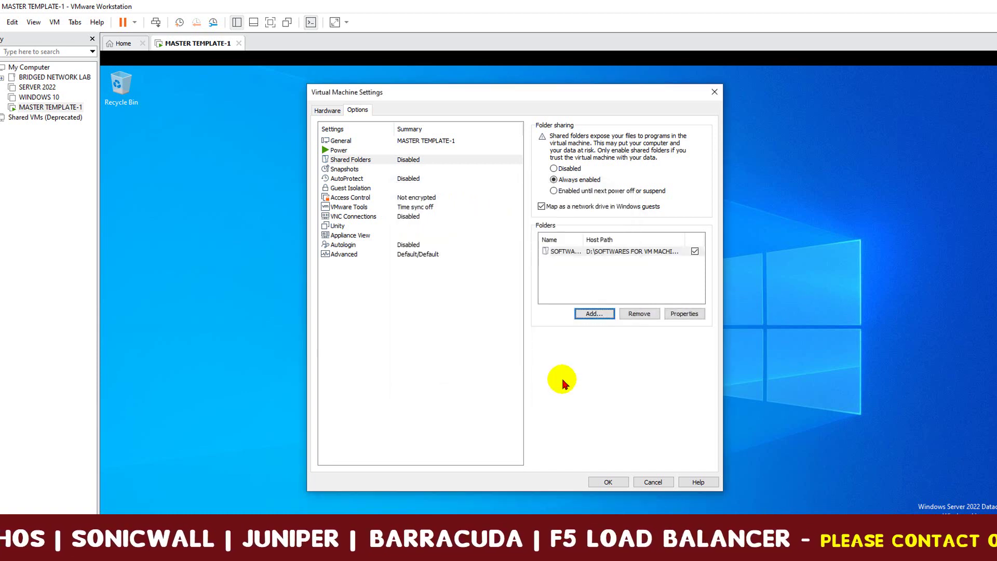
Review the SOFTWARES FOR VM MACHINES share's properties, then save Virtual Machine Settings with OK.
click(564, 254)
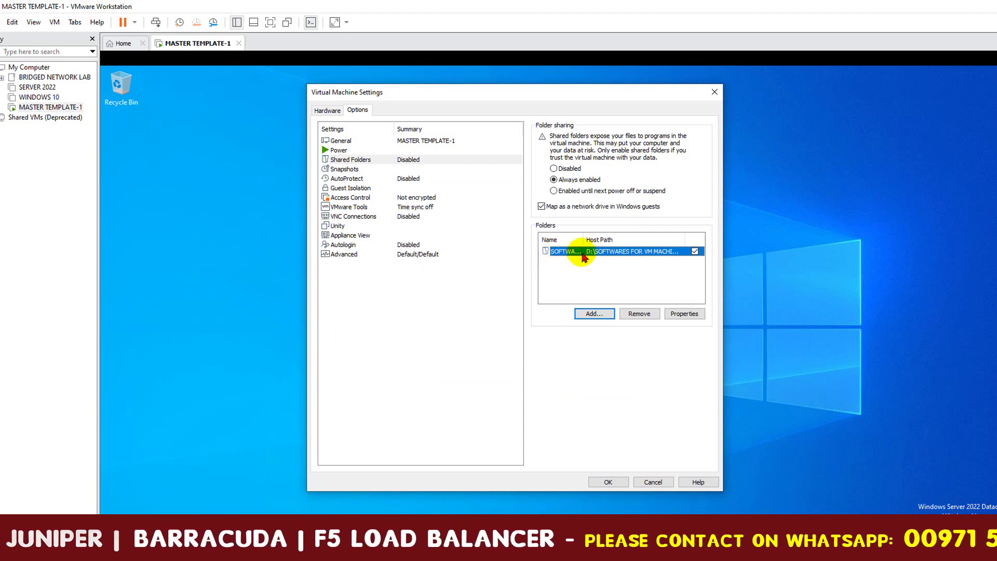
mouse_move(585, 240)
mouse_down()
mouse_move(623, 244)
mouse_move(577, 245)
mouse_up()
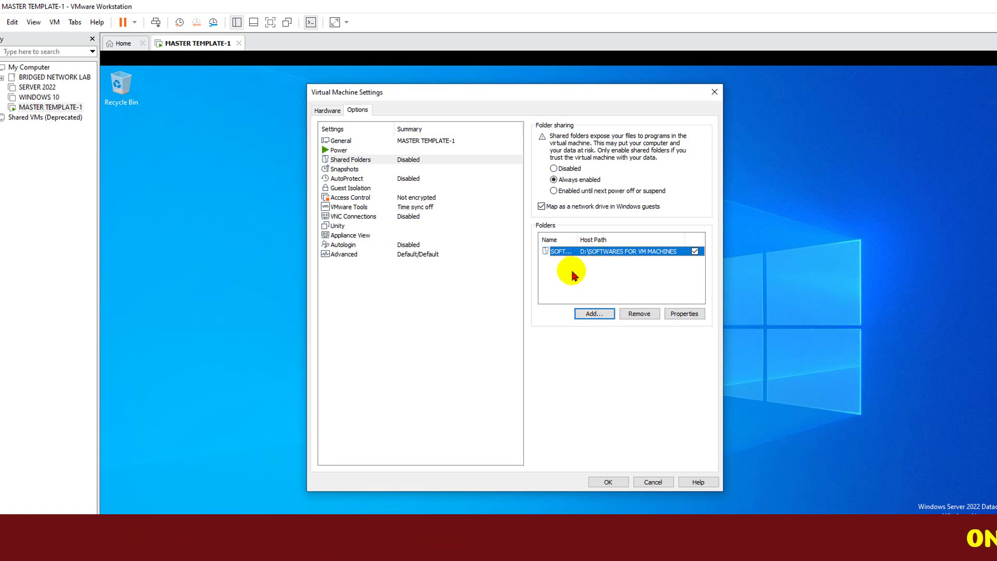
click(682, 313)
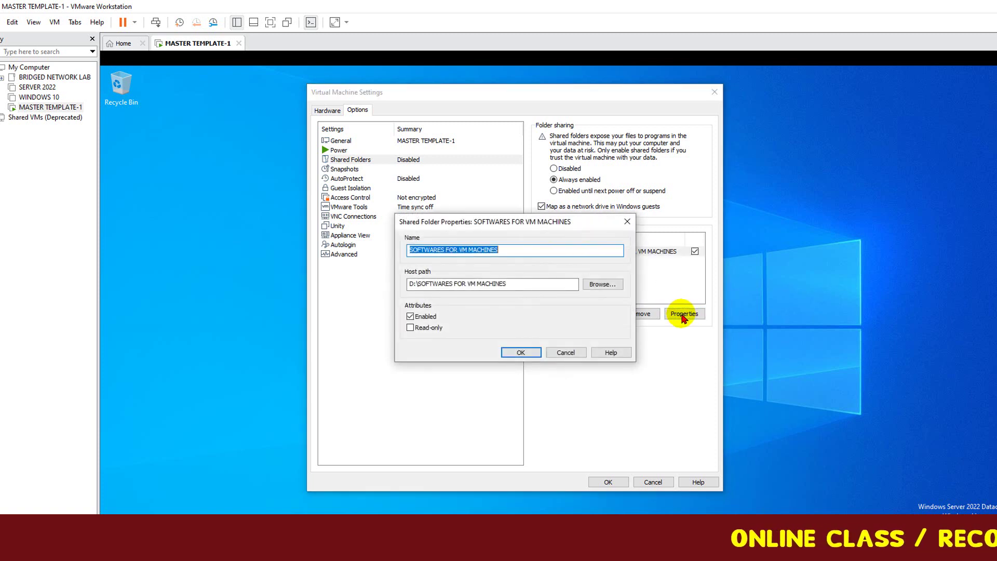
click(628, 222)
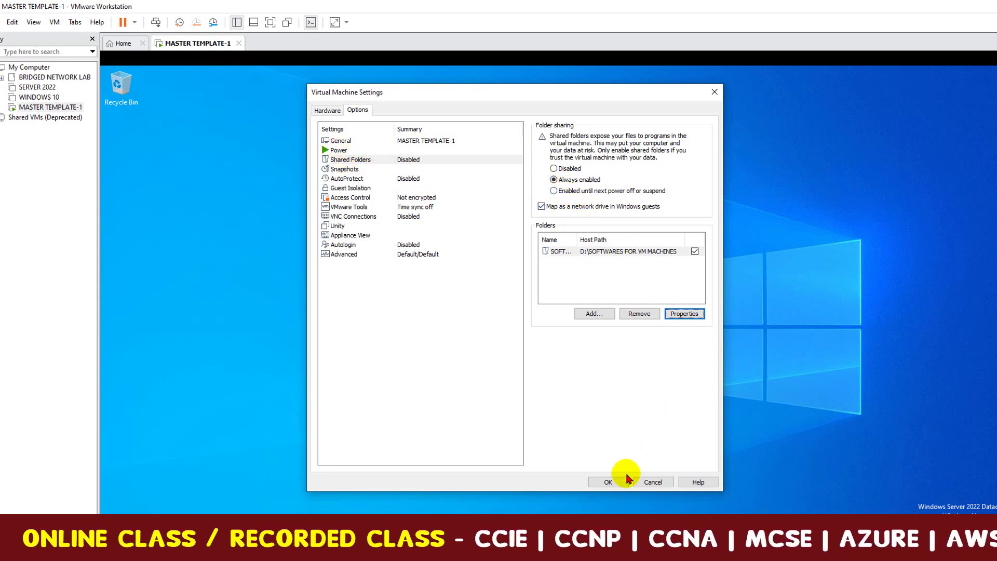
click(608, 482)
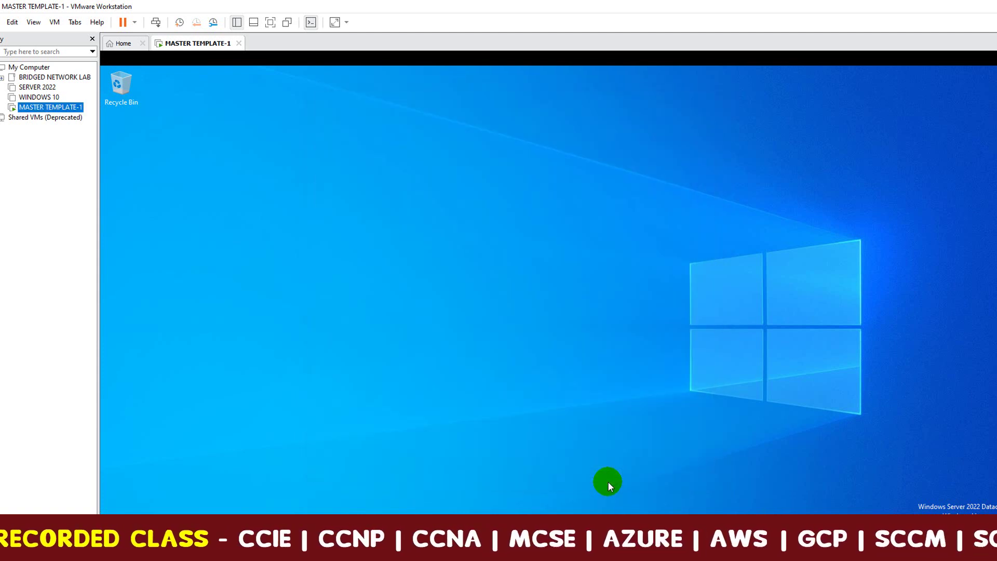
right_click(491, 267)
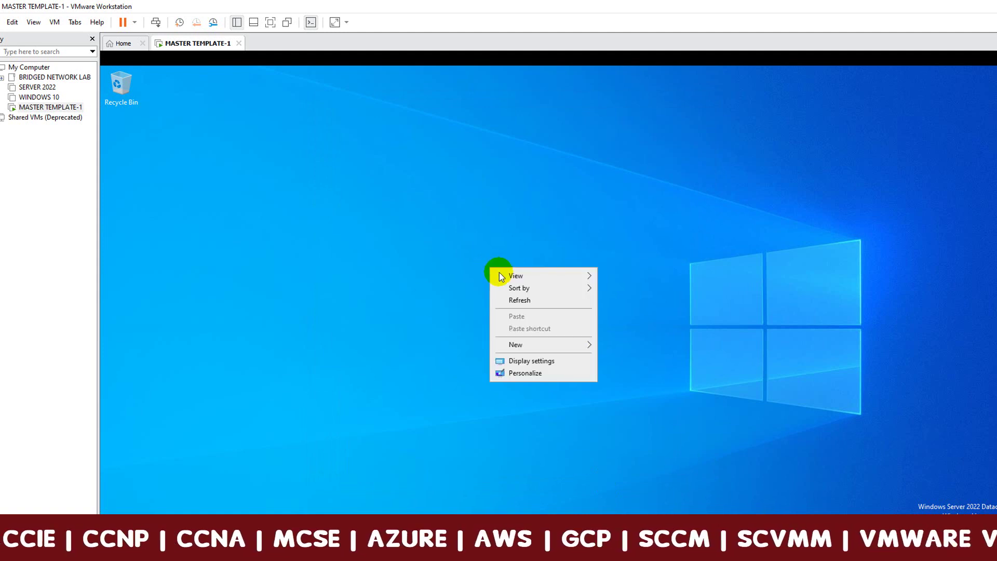
click(520, 299)
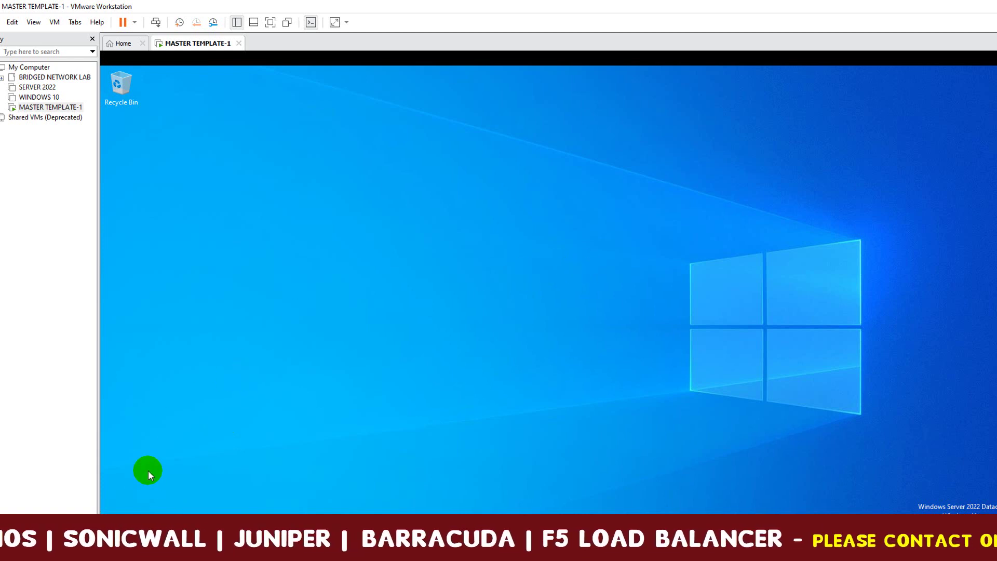
Set 'When plugged in, turn off after' to Never in Power Options and close Settings.
key(super+x)
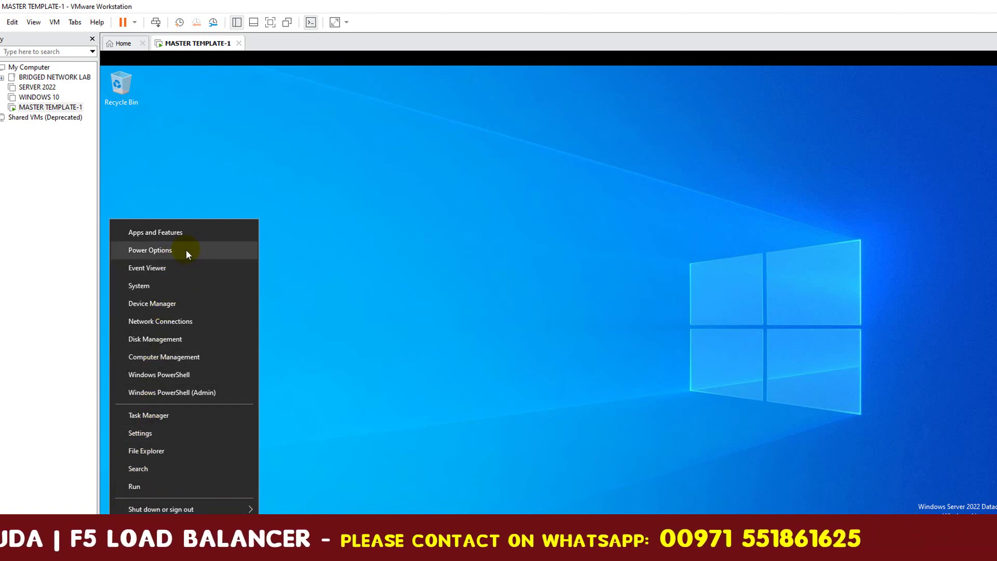
click(328, 252)
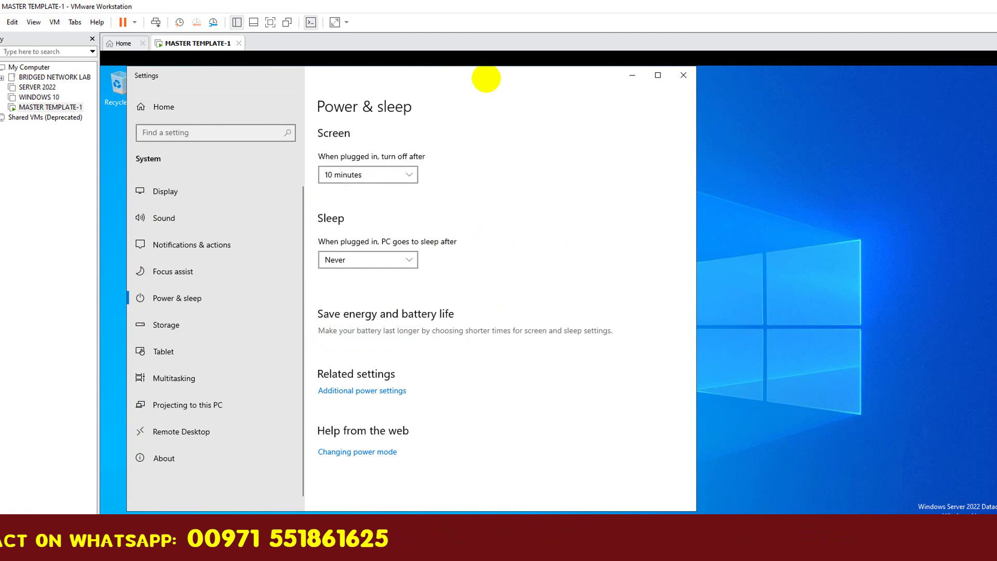
drag(485, 80, 566, 80)
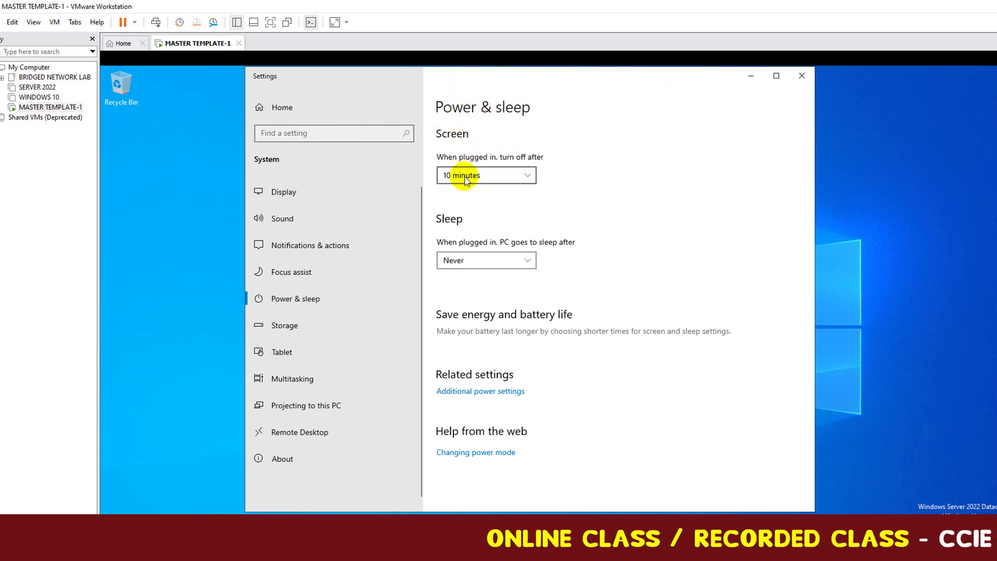
click(530, 186)
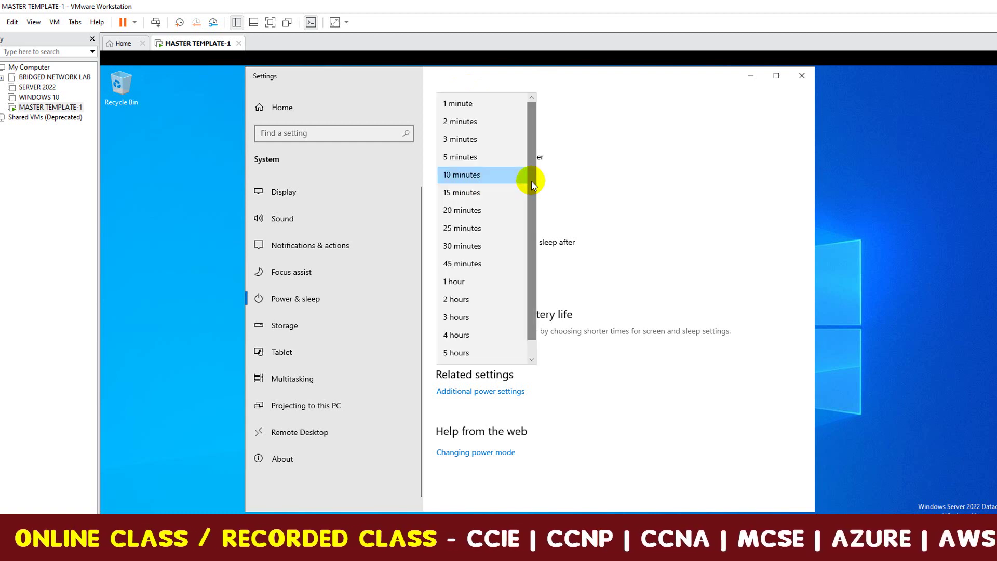
drag(531, 179, 535, 268)
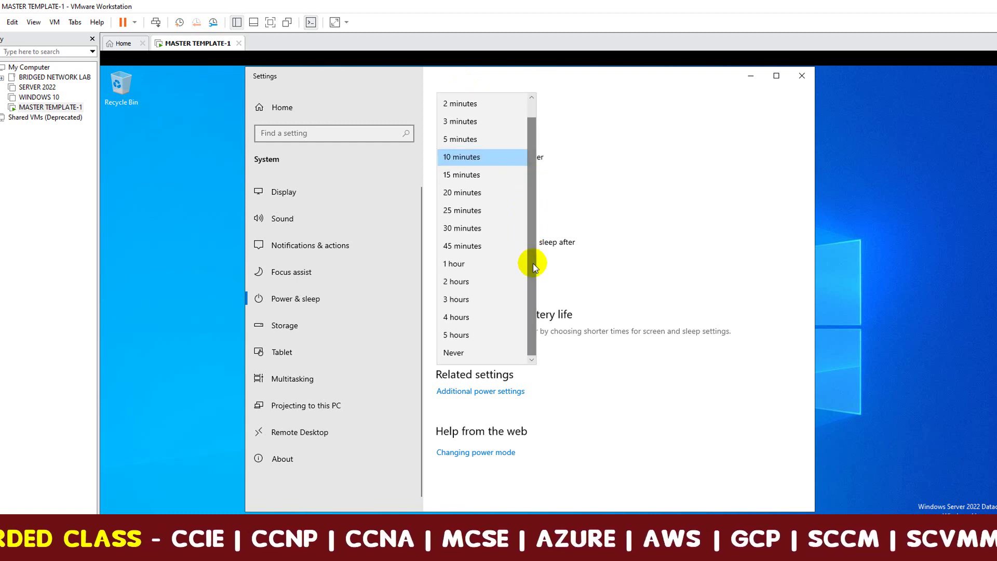
click(472, 353)
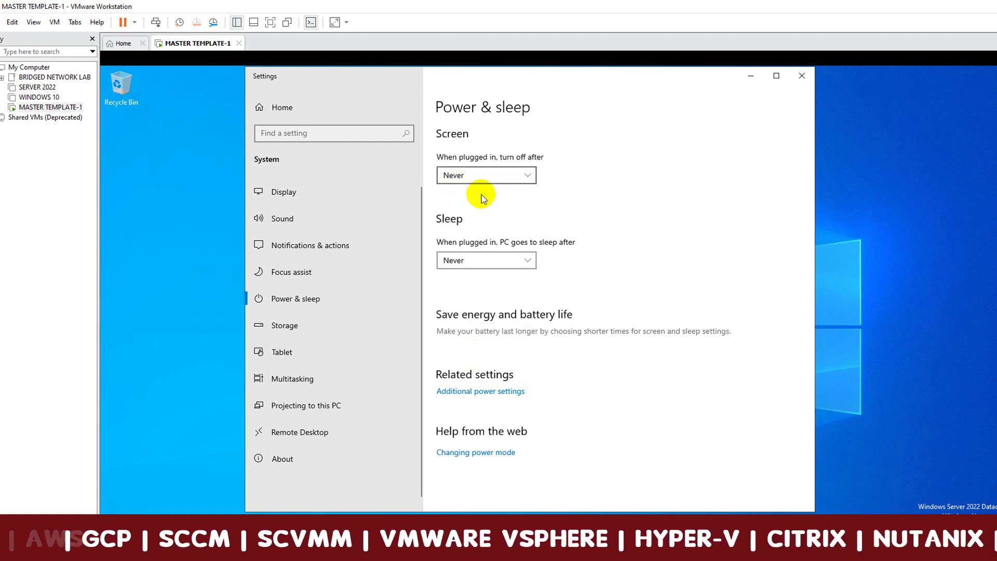
click(803, 77)
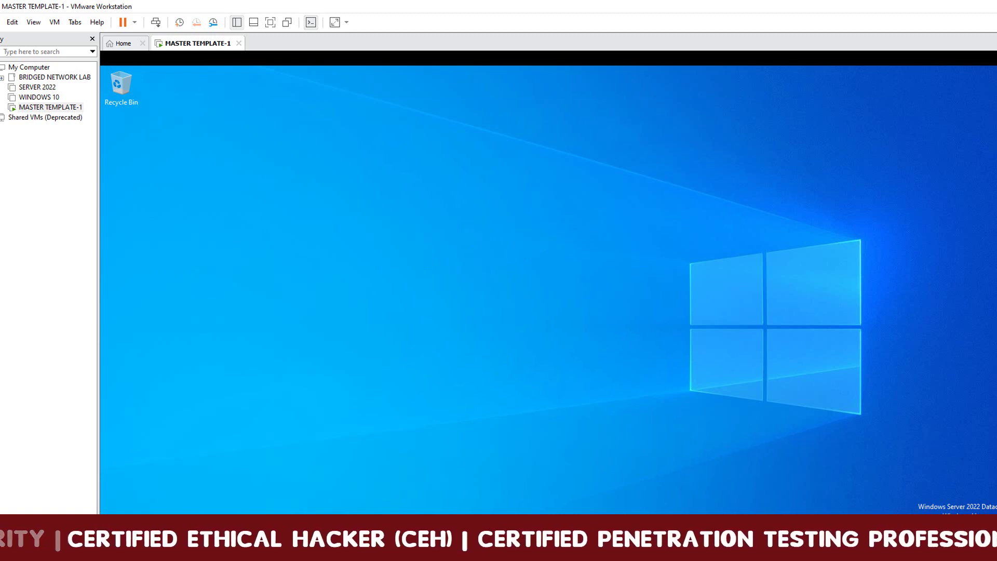
Open SOFTWARES FOR VM MACHINES on the Shared Folders (Z:) drive in File Explorer.
key(super+e)
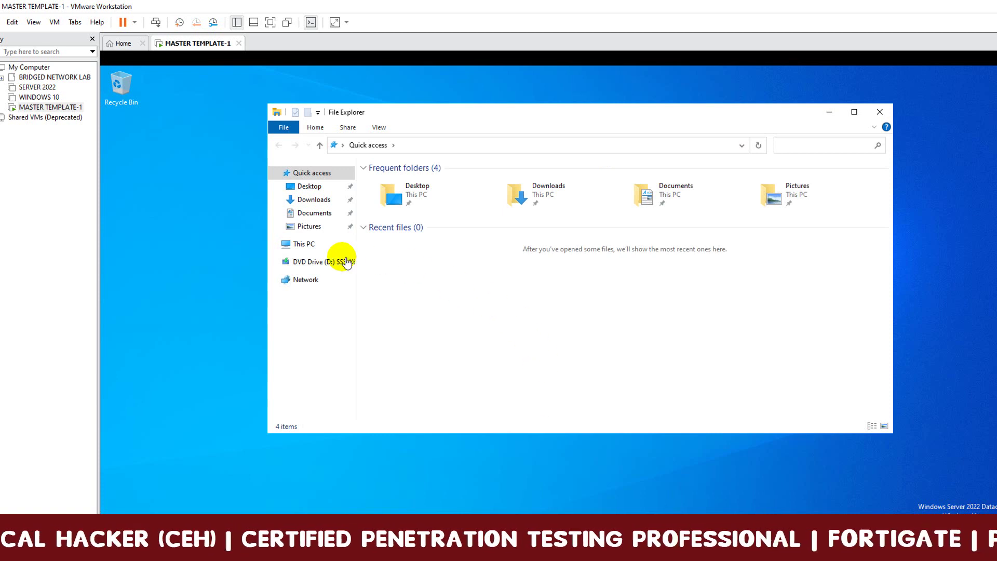
click(307, 246)
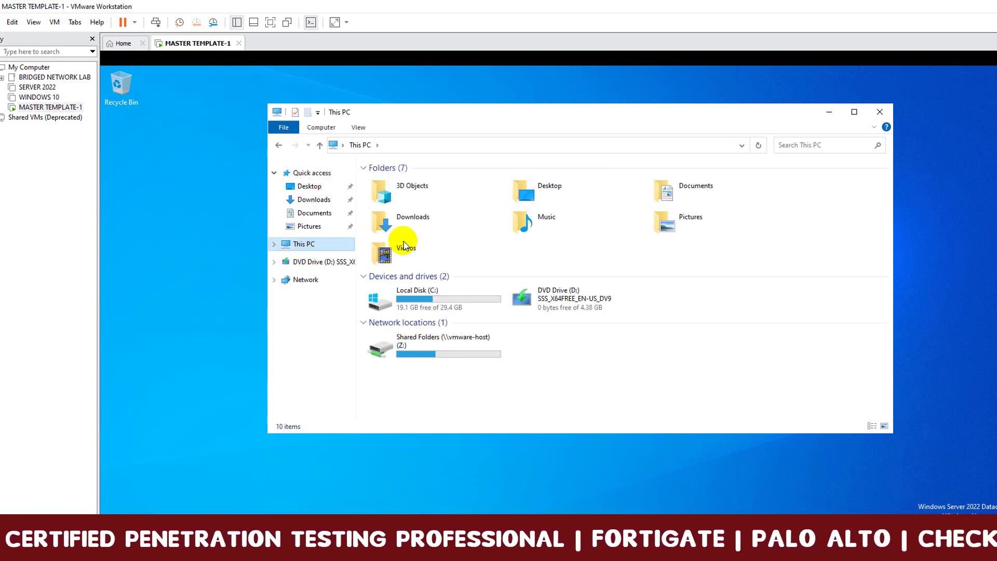
click(416, 353)
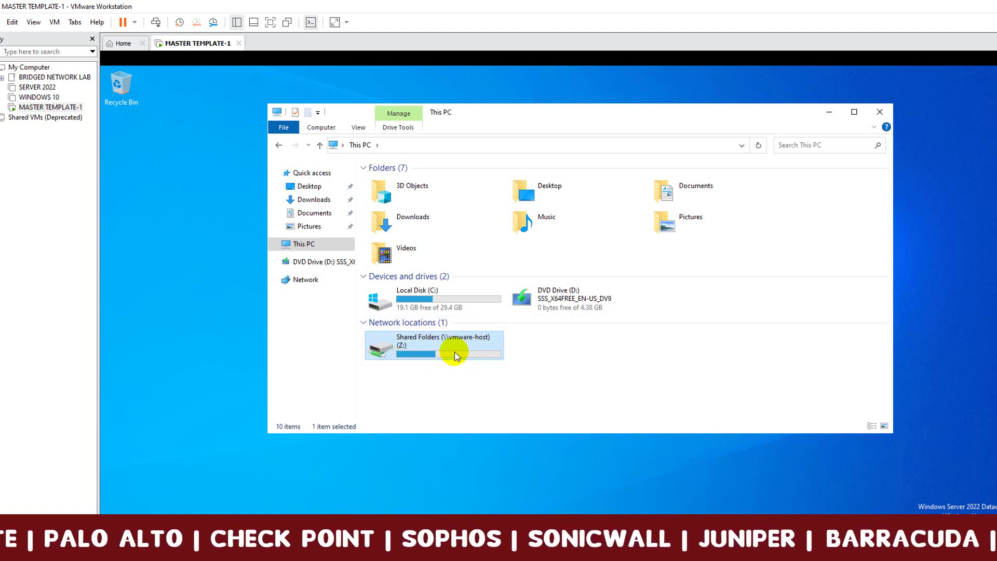
mouse_move(442, 349)
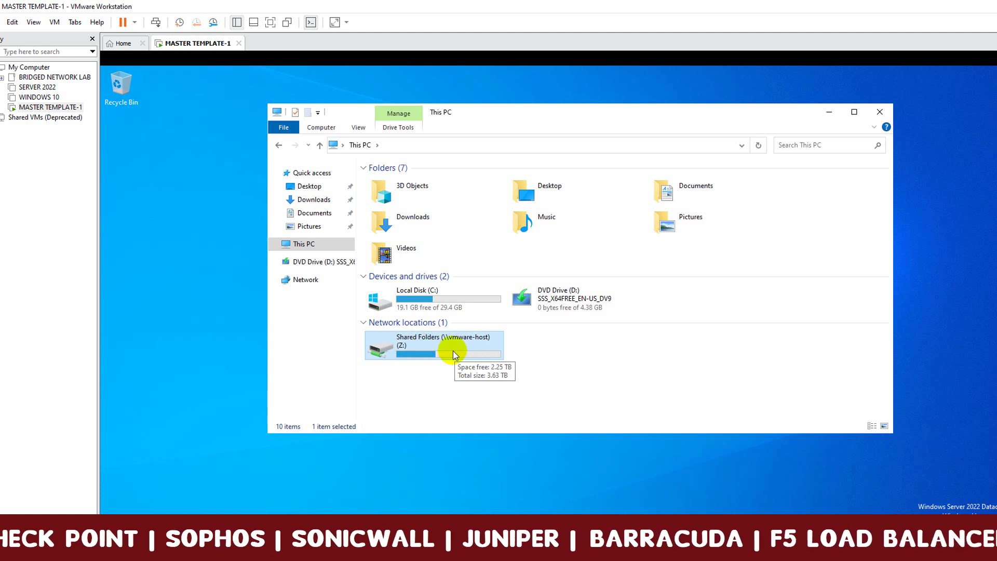
double_click(464, 353)
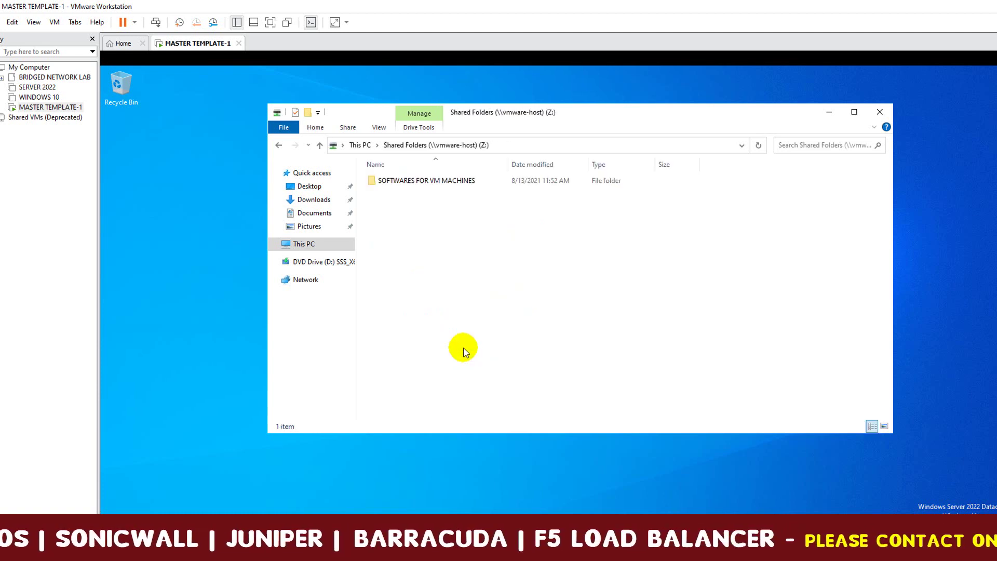
click(433, 183)
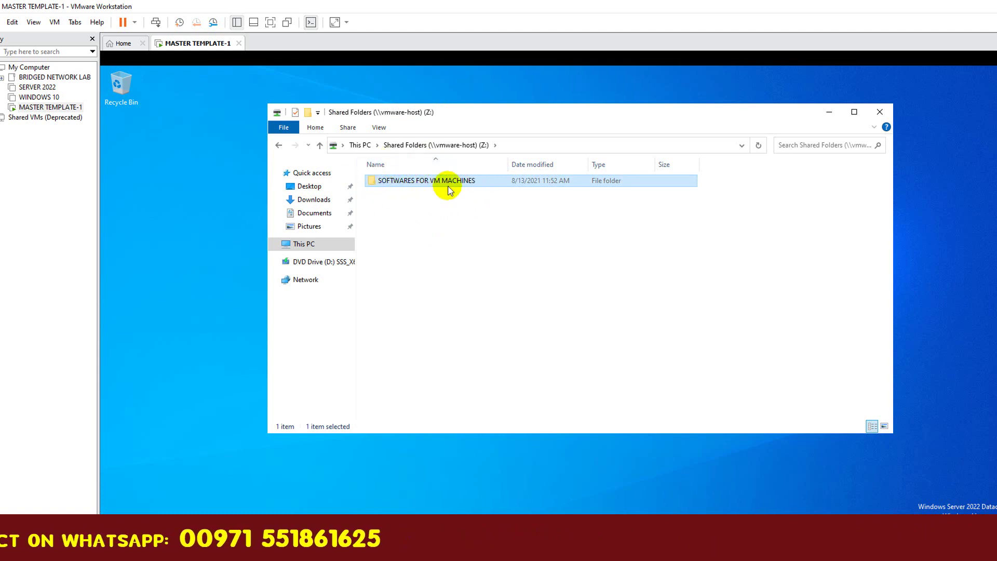
double_click(420, 183)
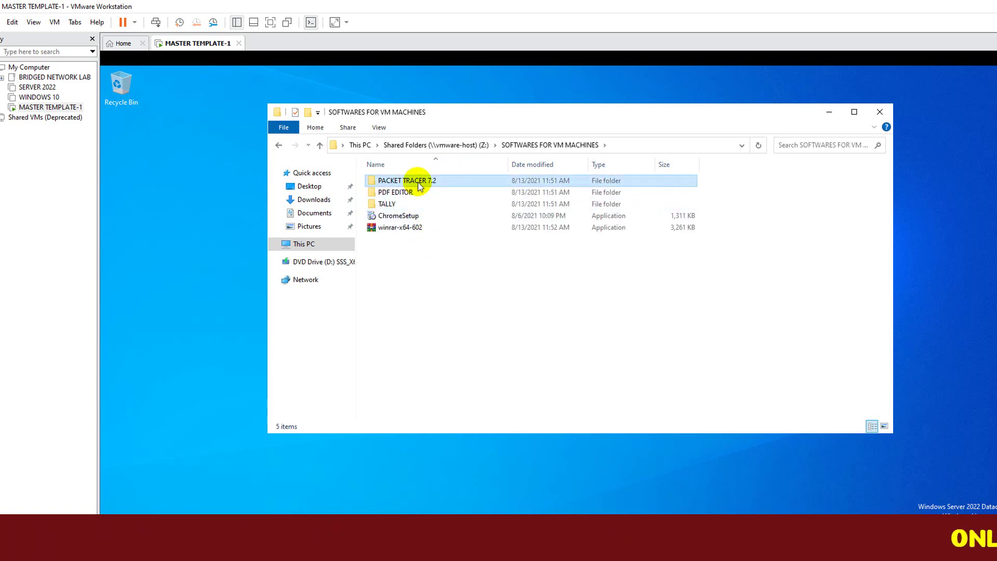
Select the PDF EDITOR, winrar-x64-602, ChromeSetup and TALLY items in the shared folder.
click(414, 193)
click(408, 227)
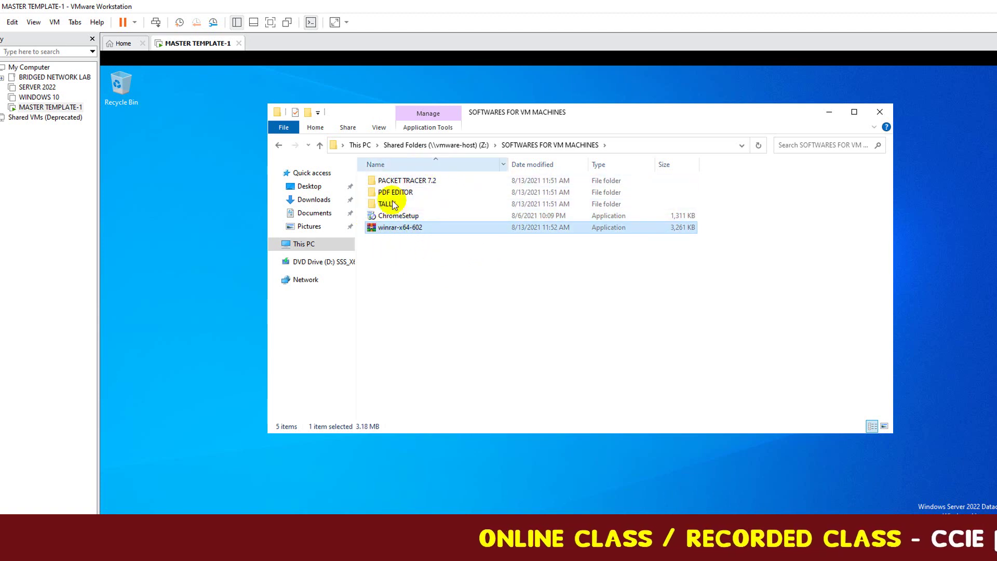
click(415, 216)
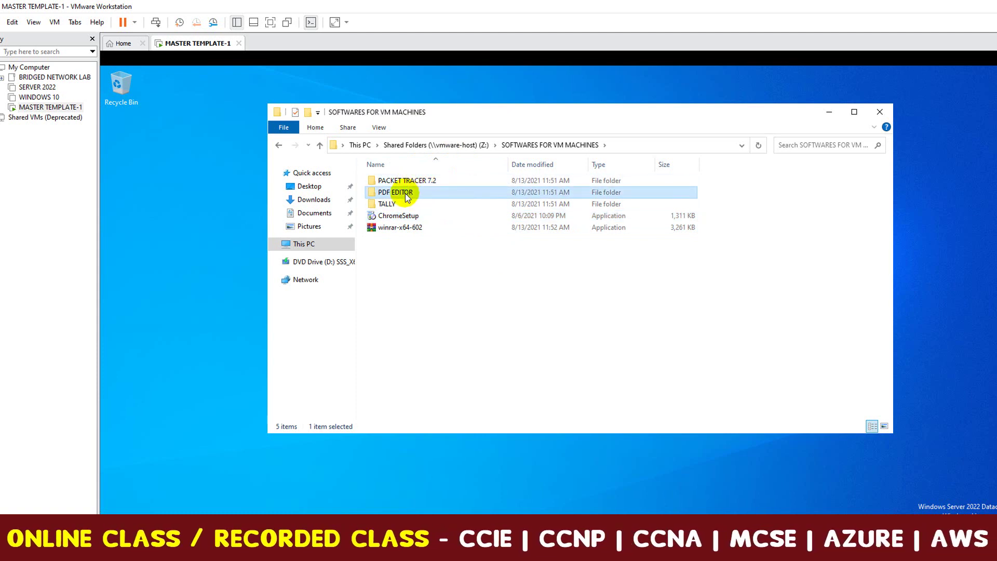
click(396, 208)
click(398, 215)
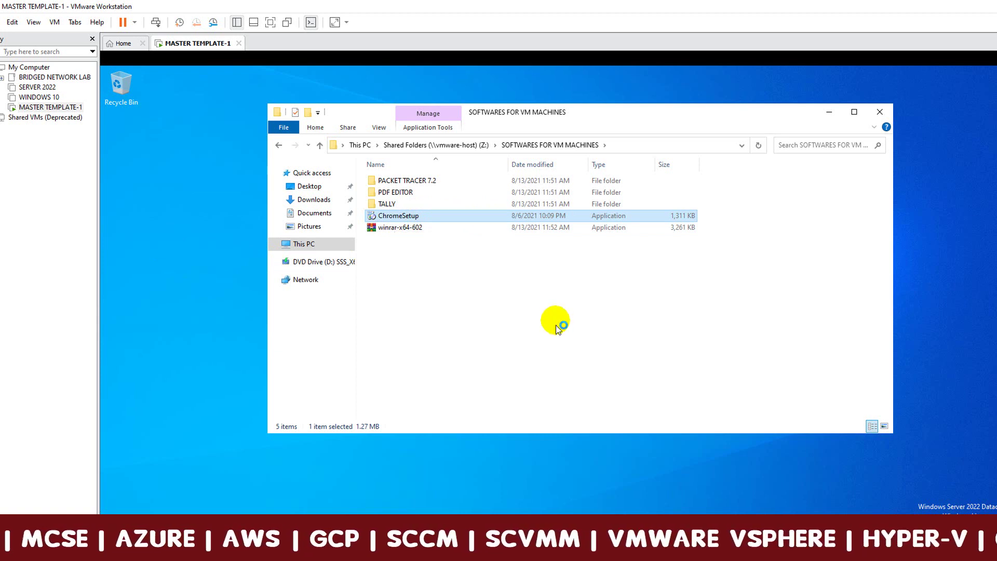
Install Google Chrome with ChromeSetup, launch it from the desktop shortcut, then select winrar-x64-602.
double_click(405, 218)
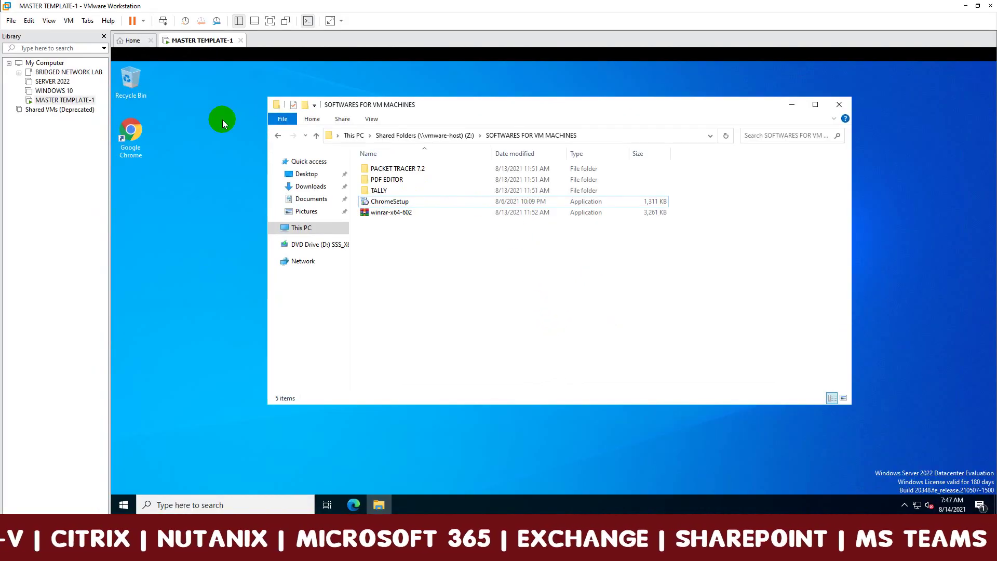
click(141, 146)
double_click(149, 141)
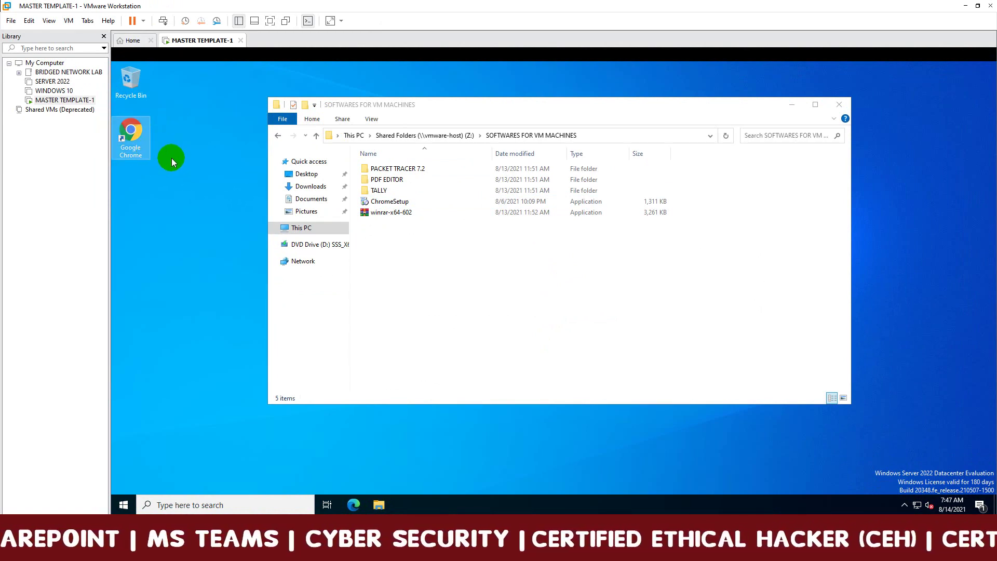
click(169, 161)
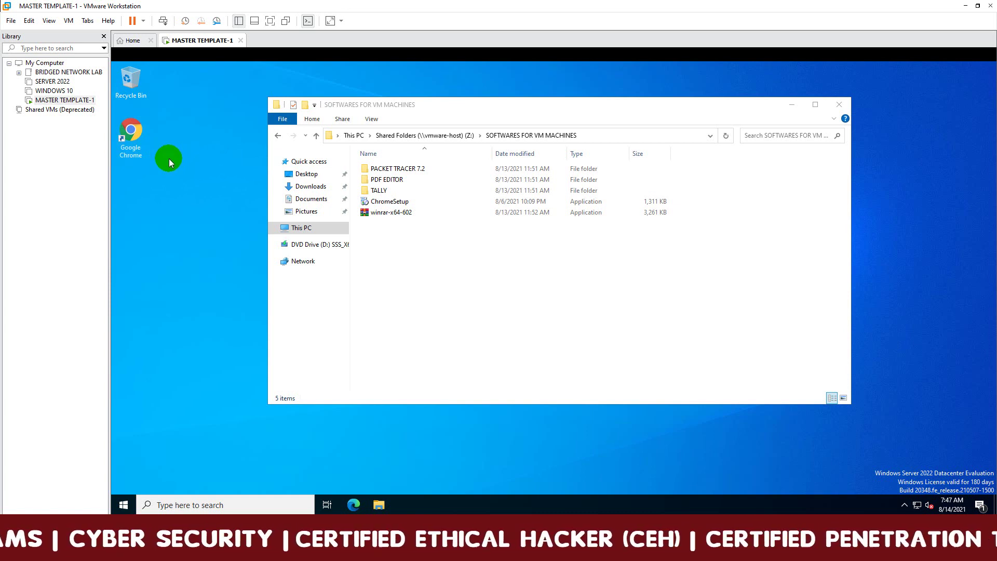
click(394, 215)
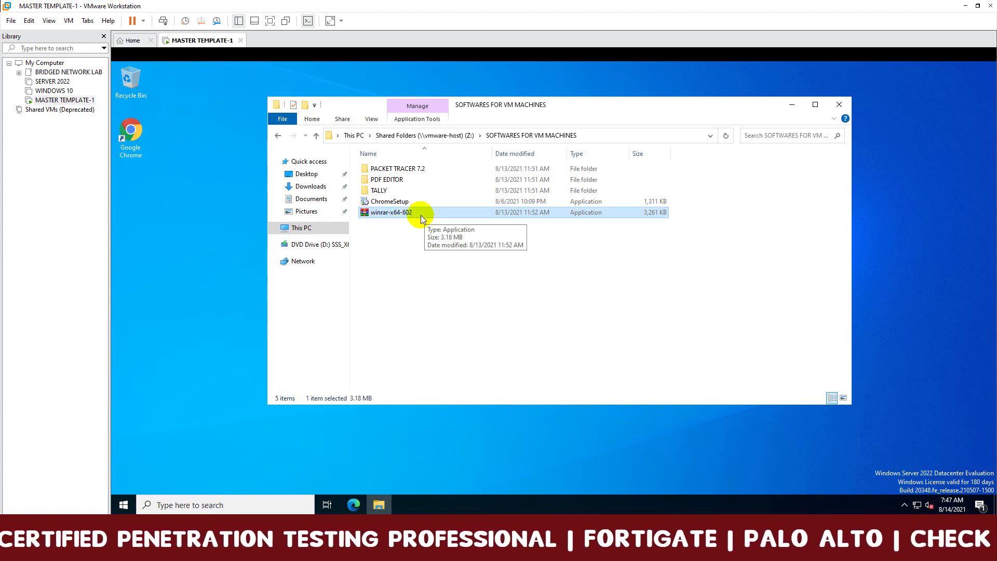
Install WinRAR 6.02 to the default folder, accepting the default file associations.
double_click(444, 213)
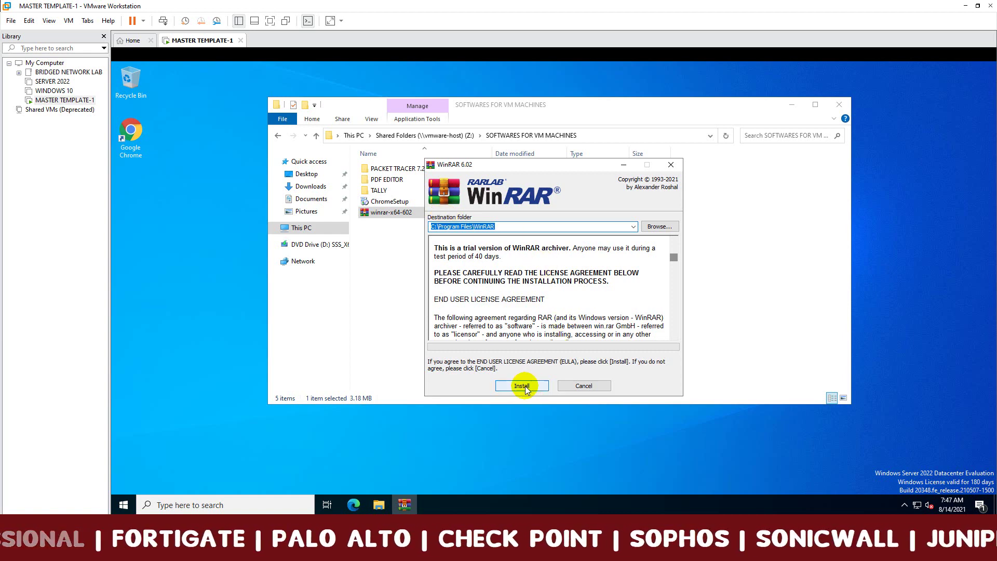
click(522, 385)
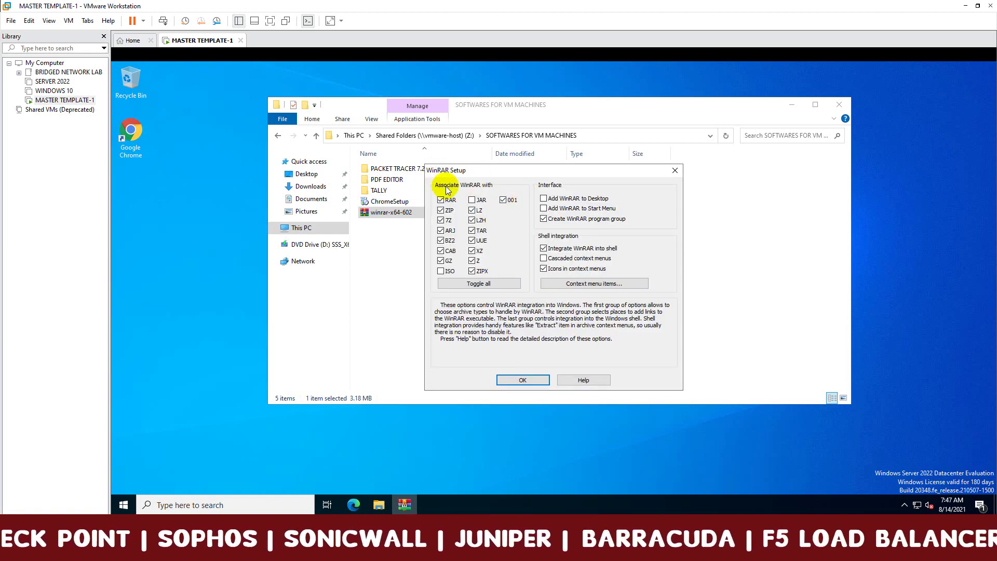
click(523, 380)
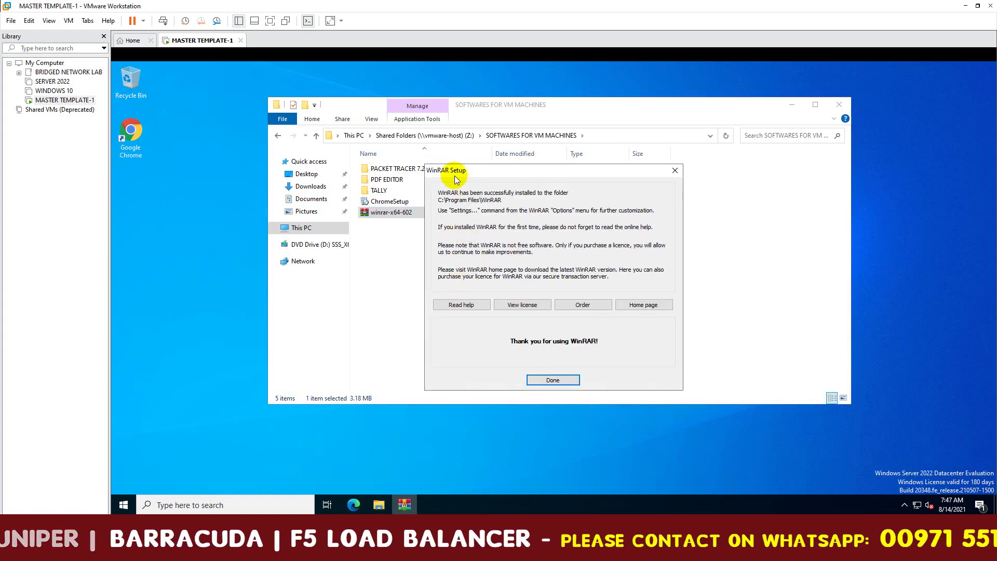
click(555, 381)
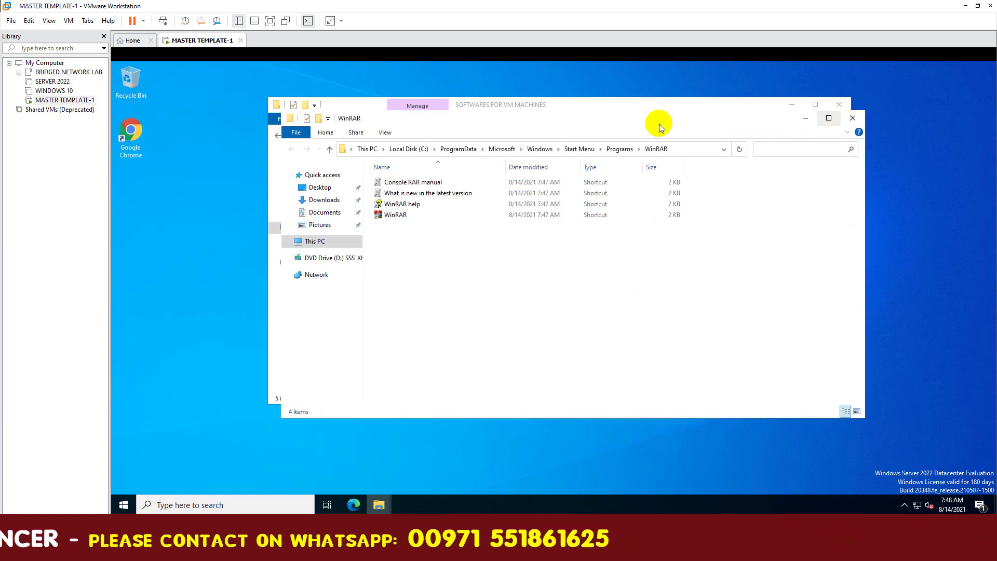
Close the WinRAR Start Menu folder and the software folder window.
drag(635, 122, 643, 156)
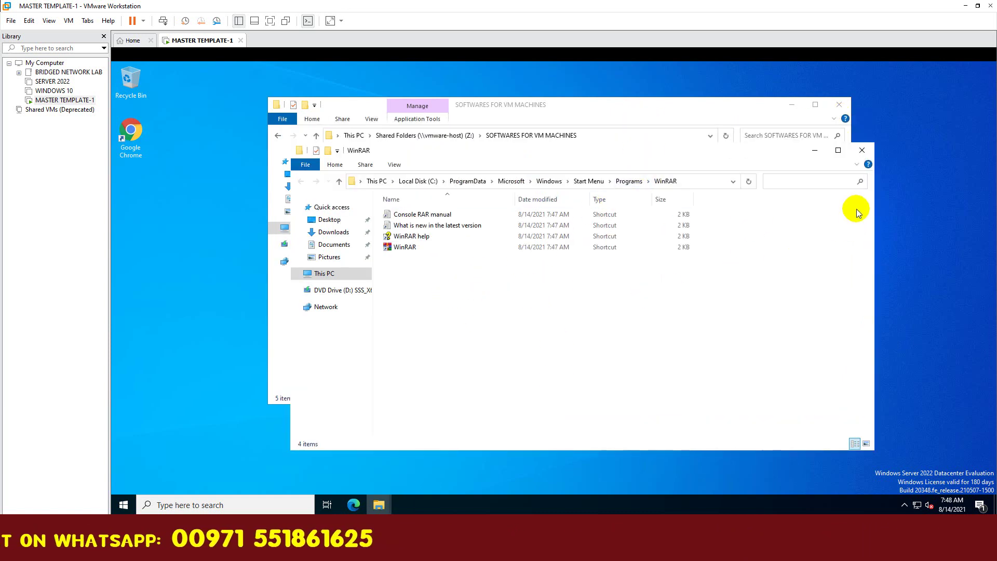
click(862, 150)
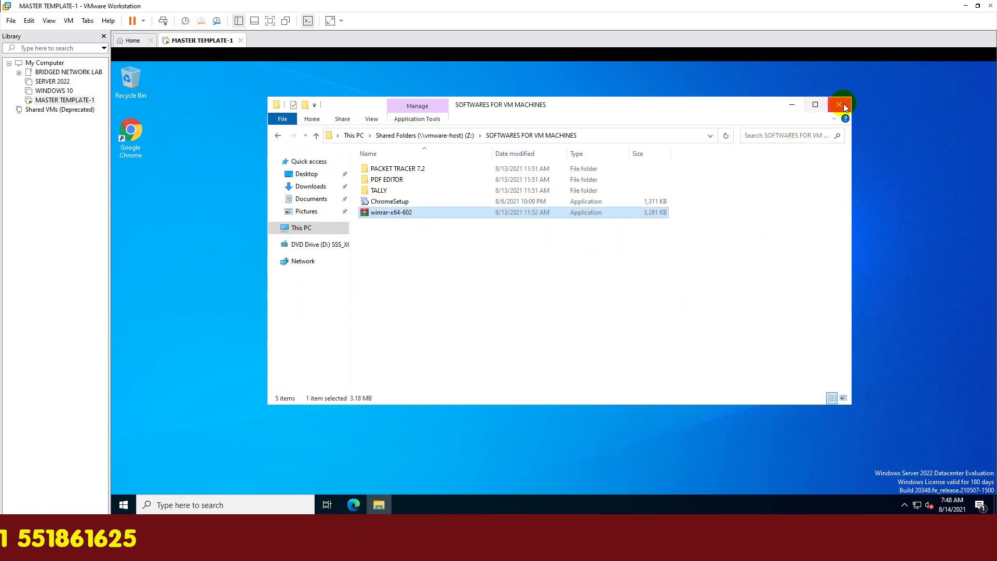
click(839, 105)
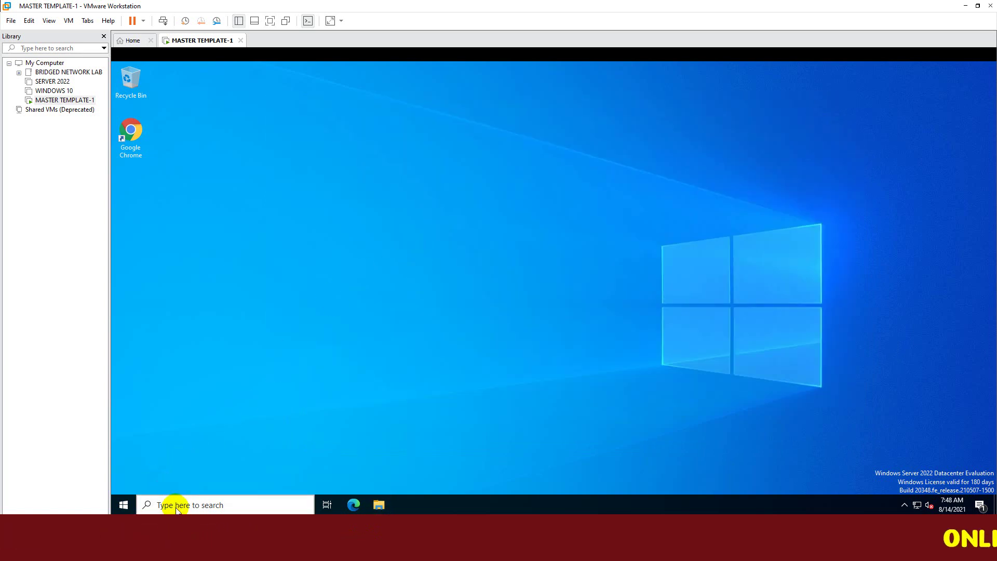
Copy the WinRAR shortcut from its file location onto the desktop, aligned under Google Chrome.
click(176, 506)
text(winrar)
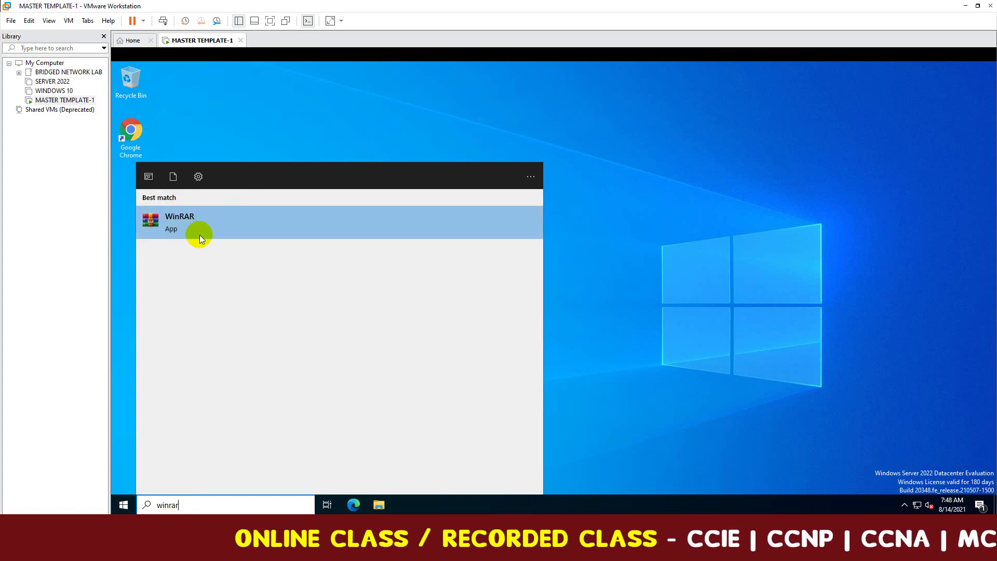
right_click(229, 222)
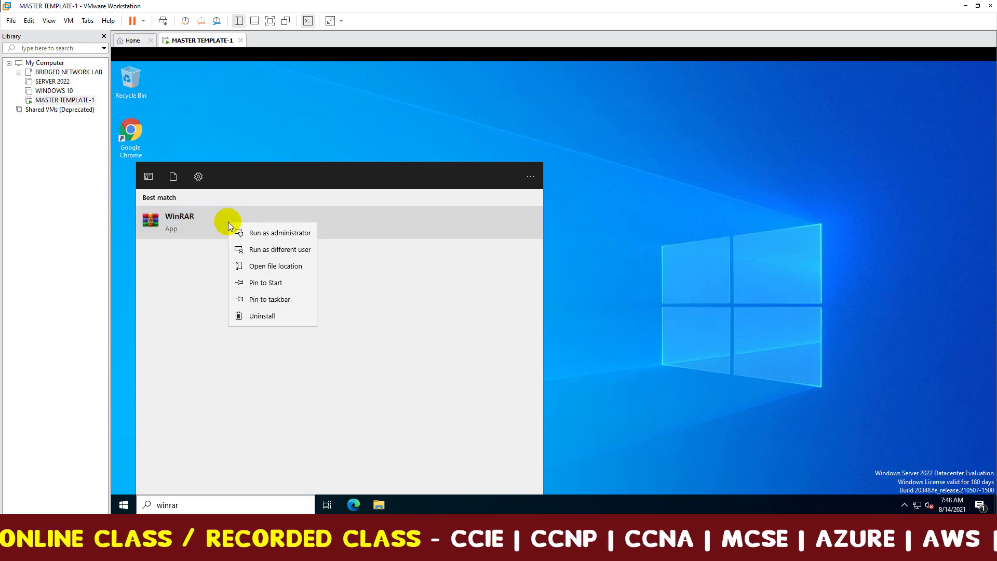
click(290, 268)
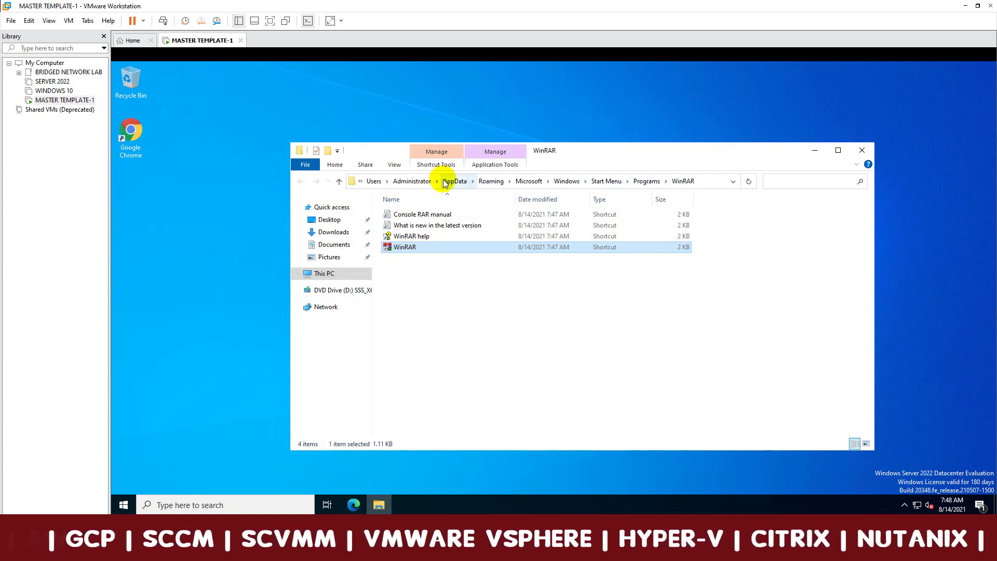
drag(414, 250, 202, 213)
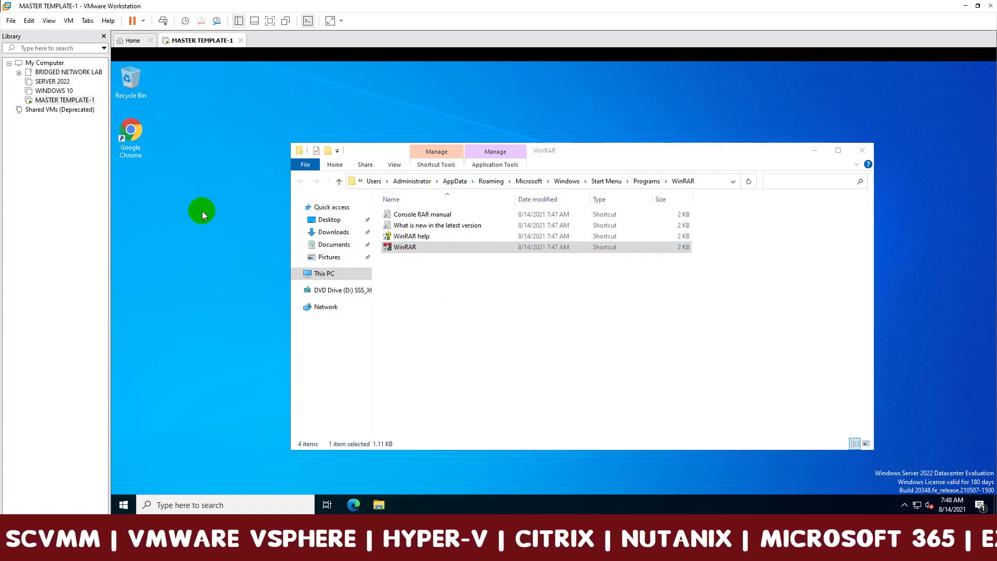
click(866, 156)
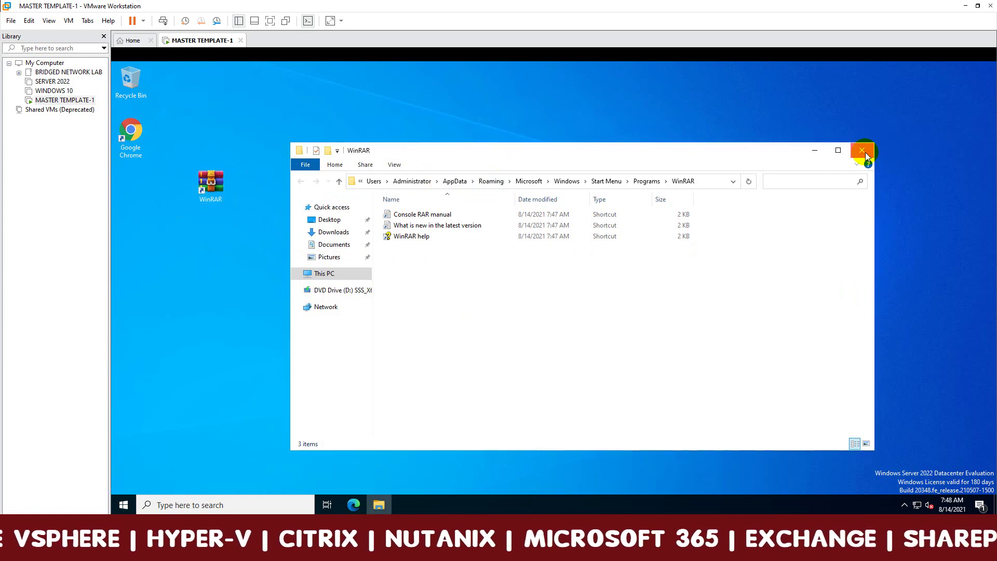
click(866, 155)
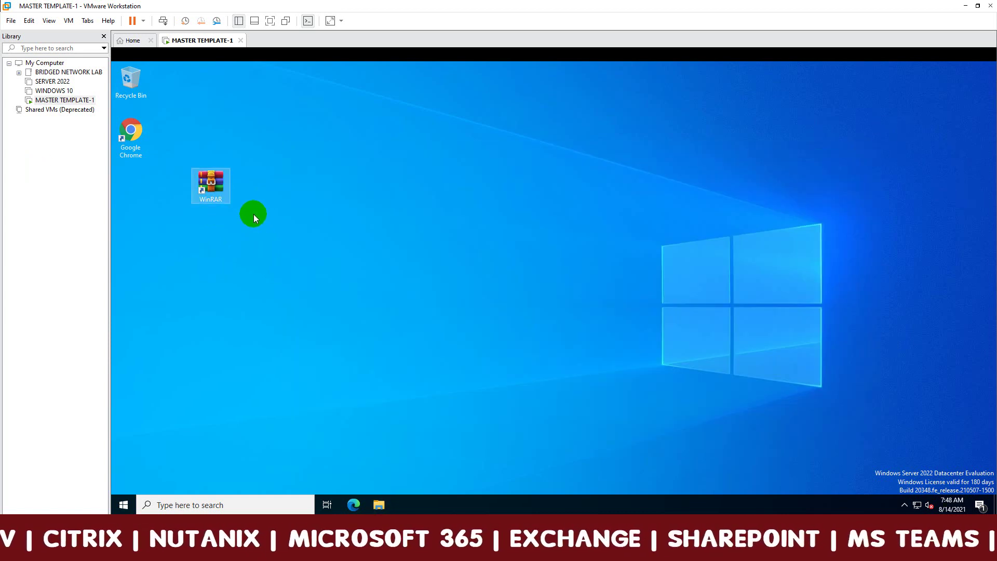
drag(217, 201, 139, 200)
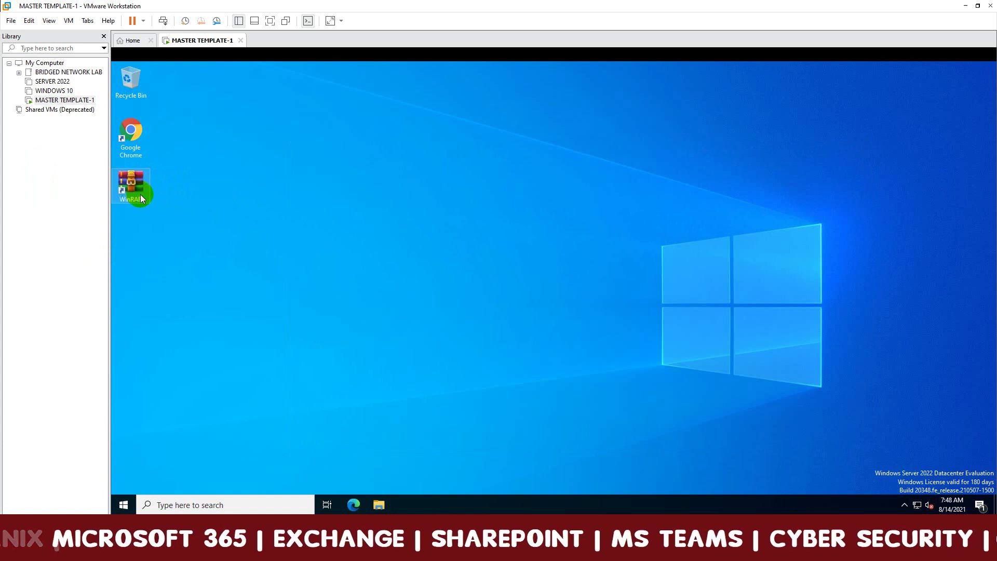
click(328, 208)
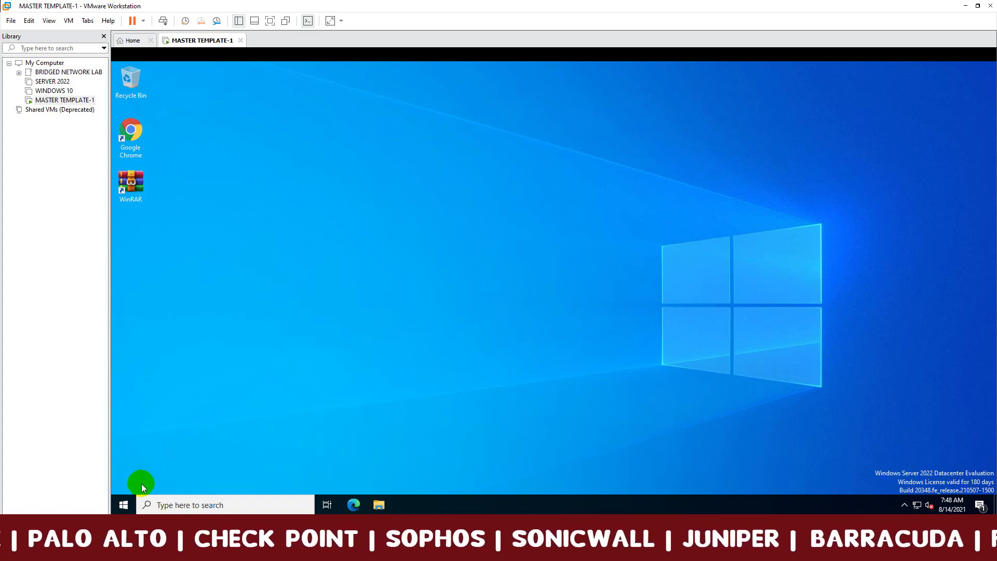
Start an administrator command prompt by running cmd from the Run dialog.
right_click(123, 512)
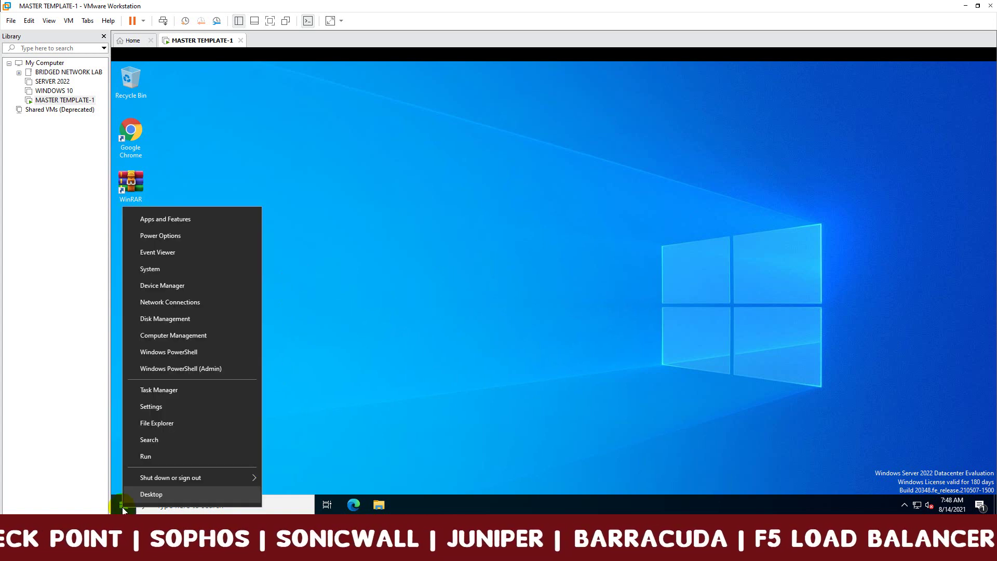
click(144, 456)
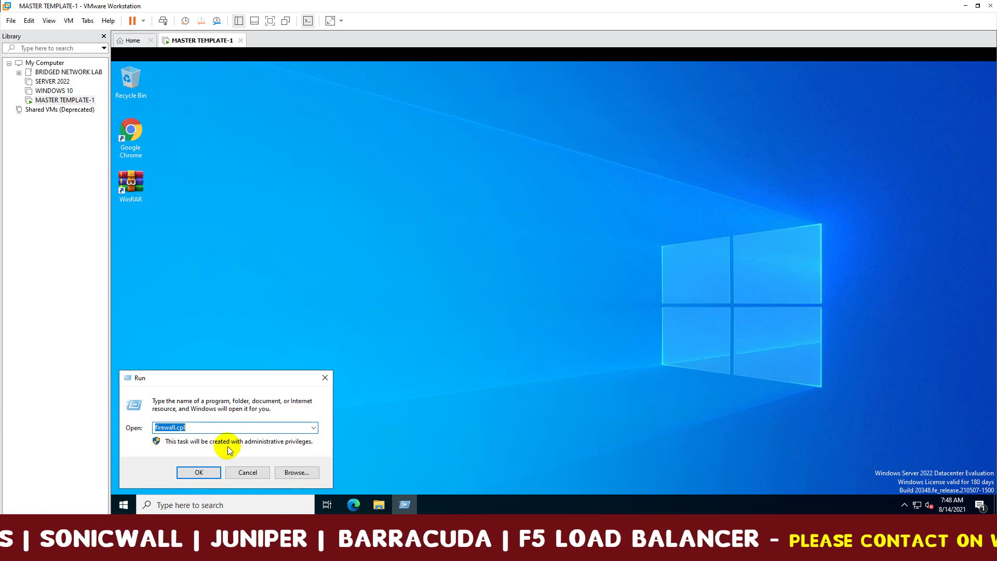
text(cmd)
key(Return)
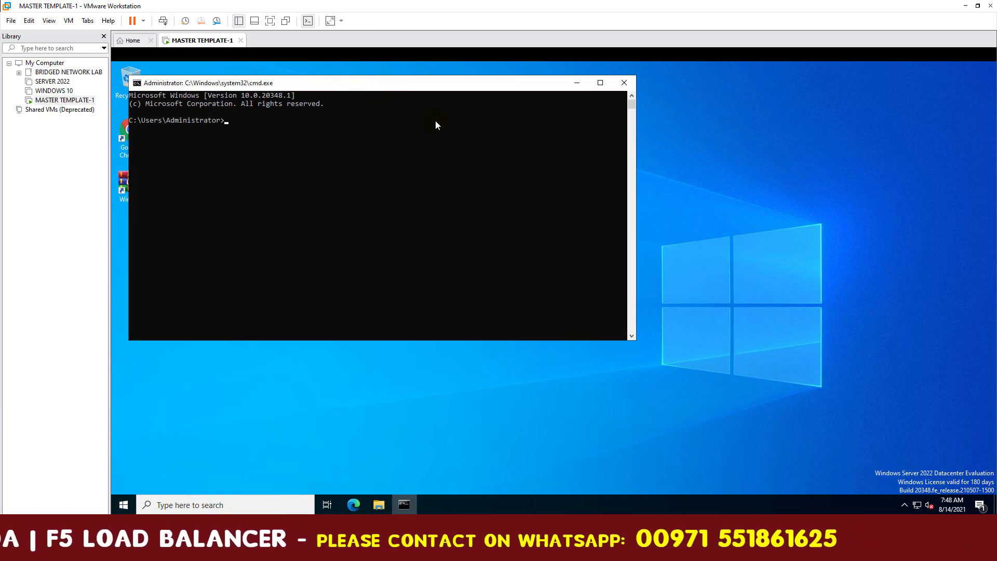
Run whoami /user to display the administrator's user name and SID.
drag(419, 90, 586, 140)
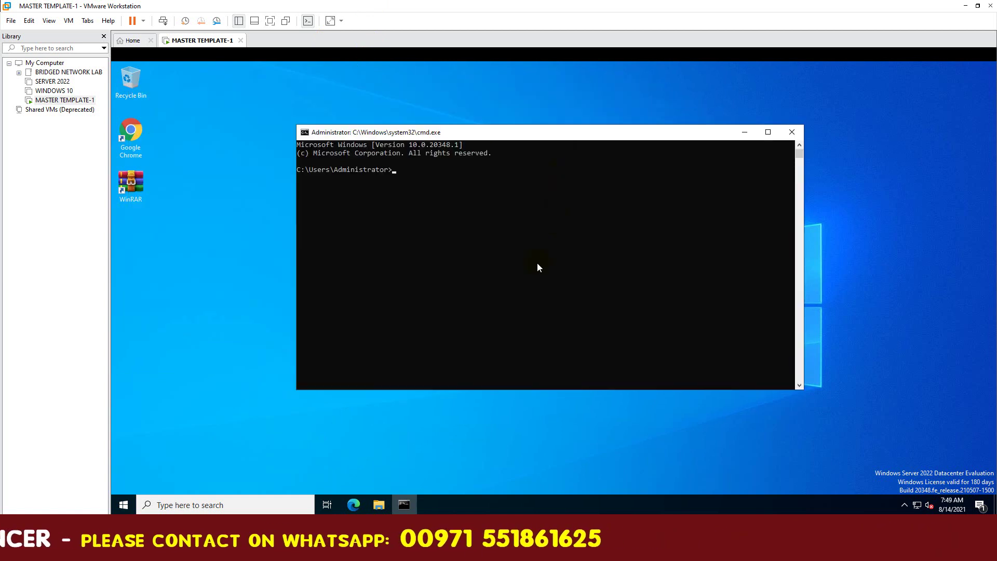
text(whoami)
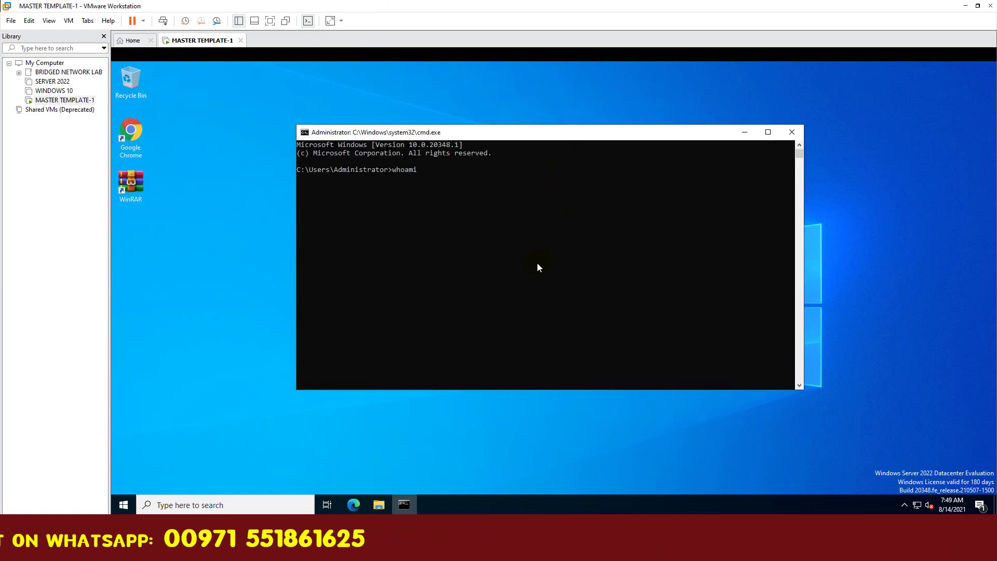
text( /use)
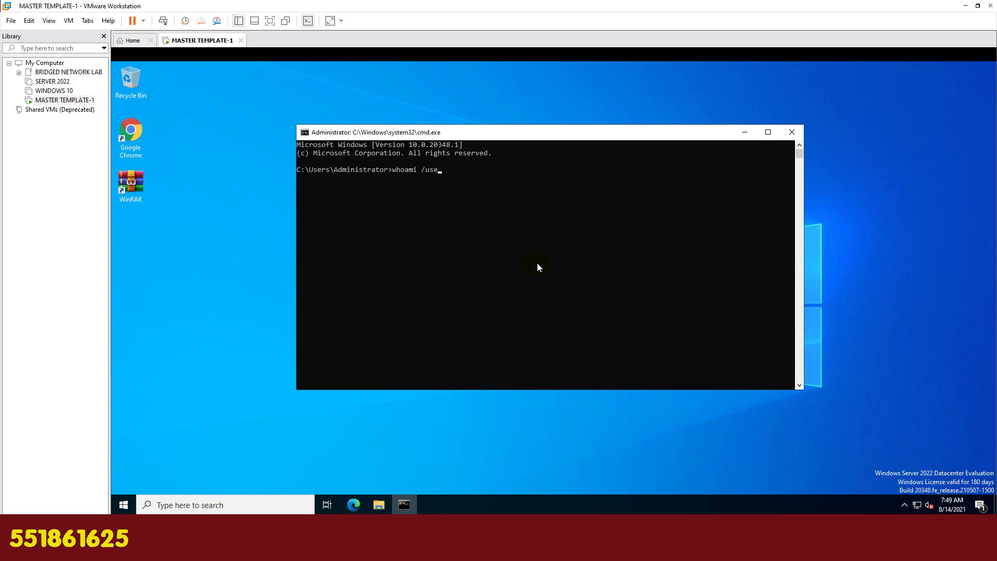
text(r)
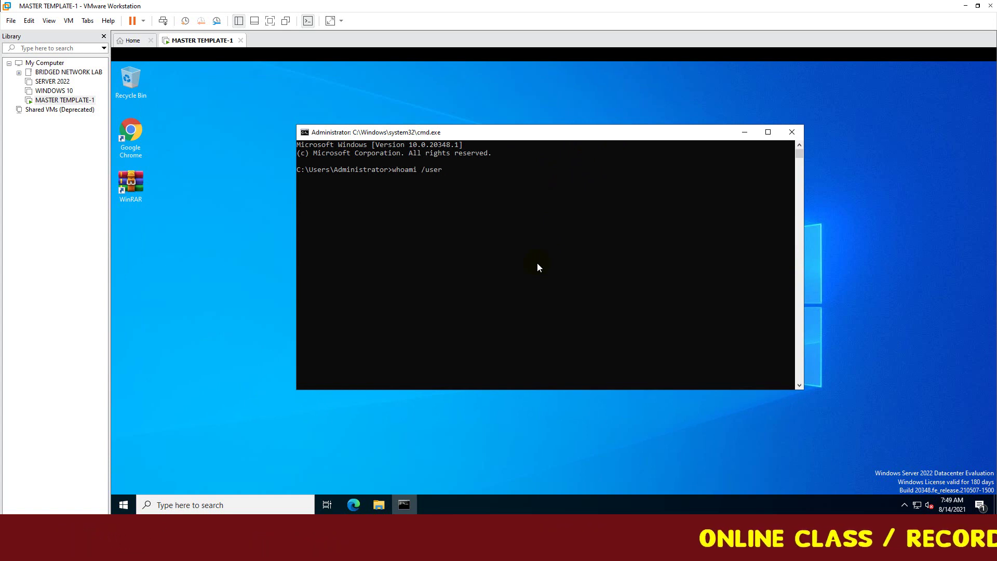
key(Return)
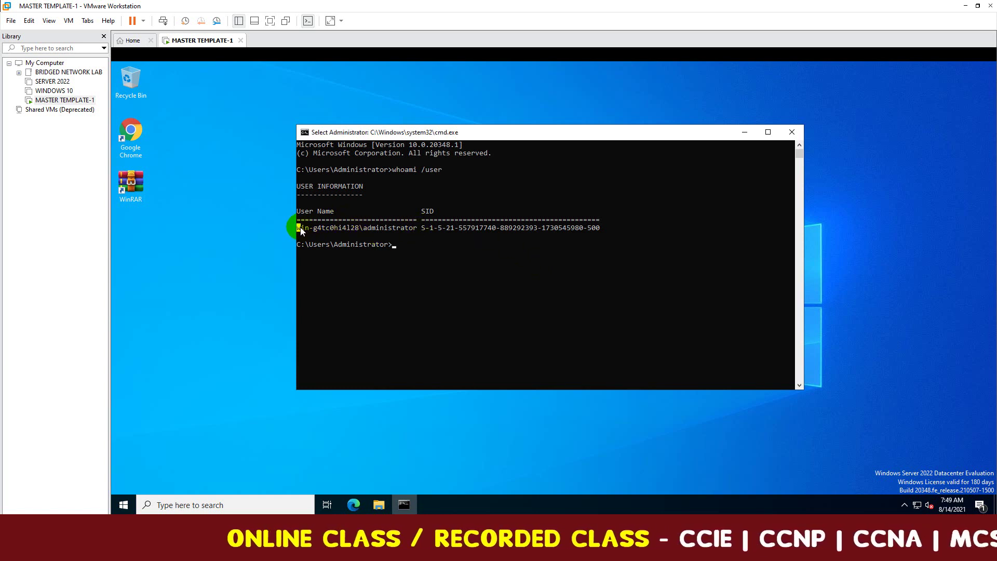
Copy the user name and SID line into a widened Notepad, then close the command prompt.
drag(372, 229, 602, 233)
key(ctrl+c)
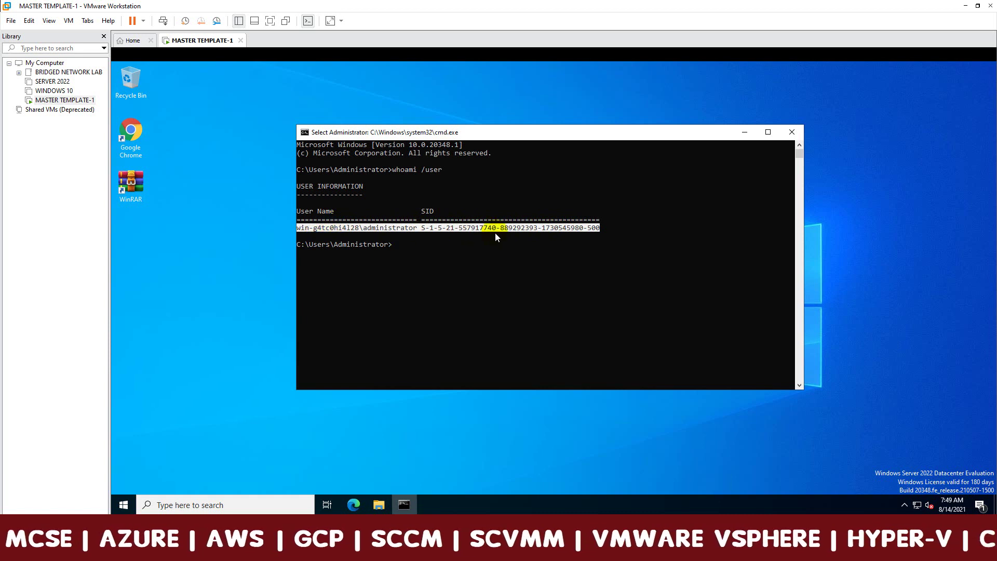
right_click(527, 229)
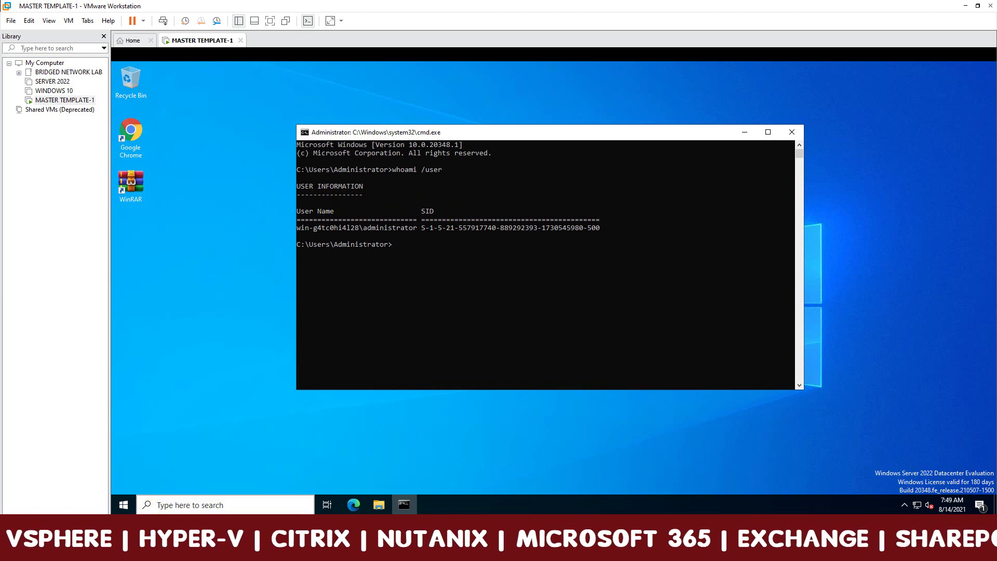
drag(327, 56, 446, 135)
key(ctrl+v)
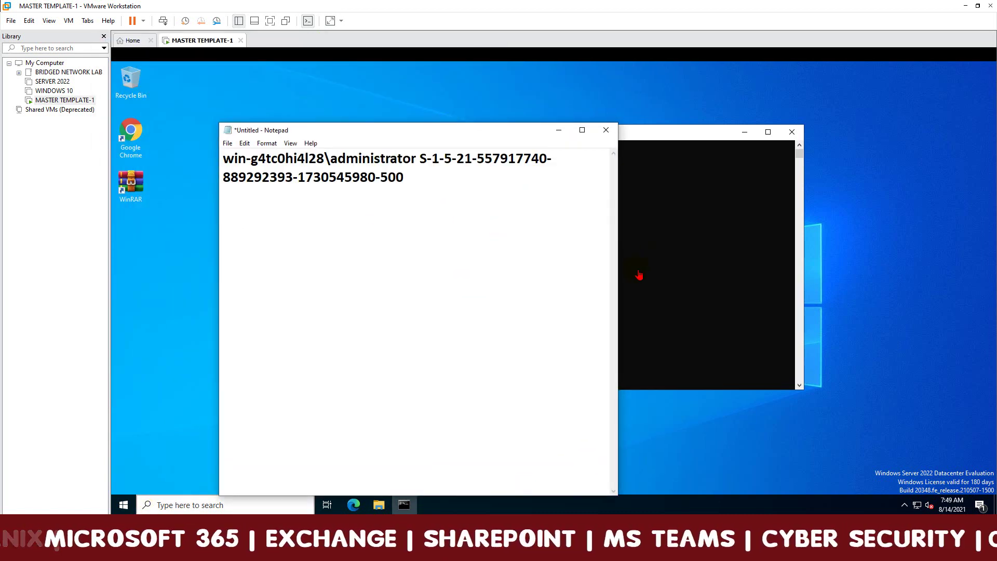
drag(618, 278, 886, 249)
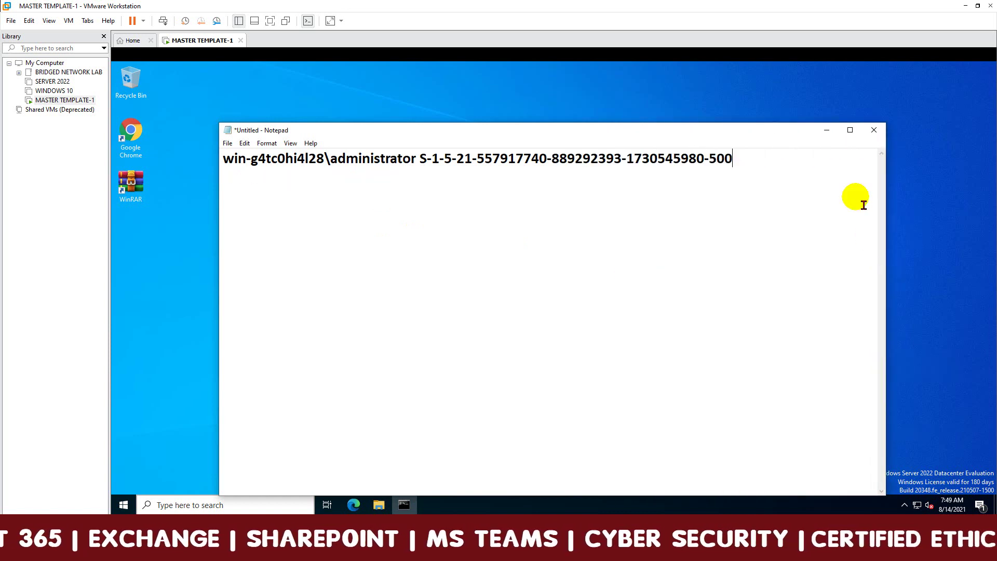
click(827, 130)
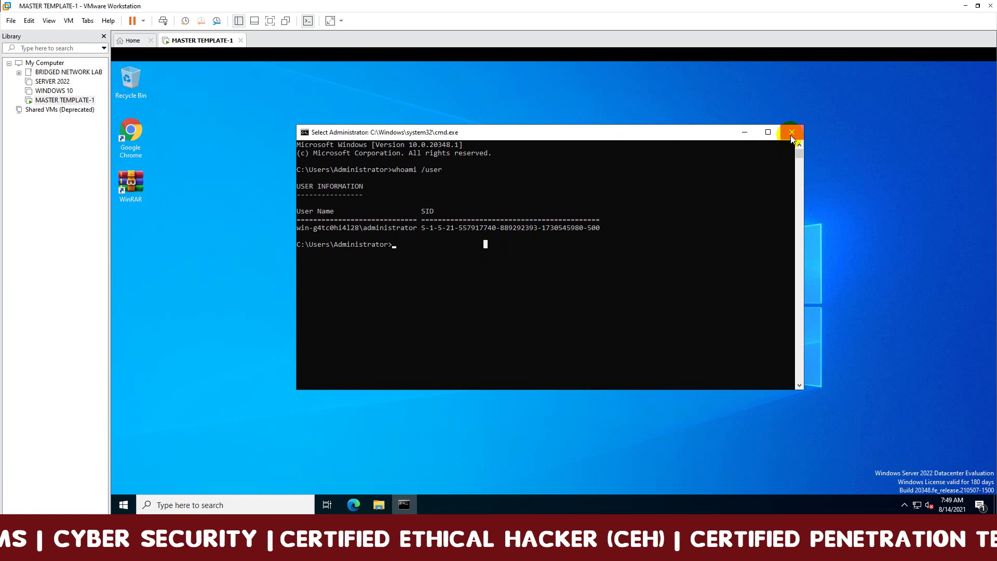
click(791, 136)
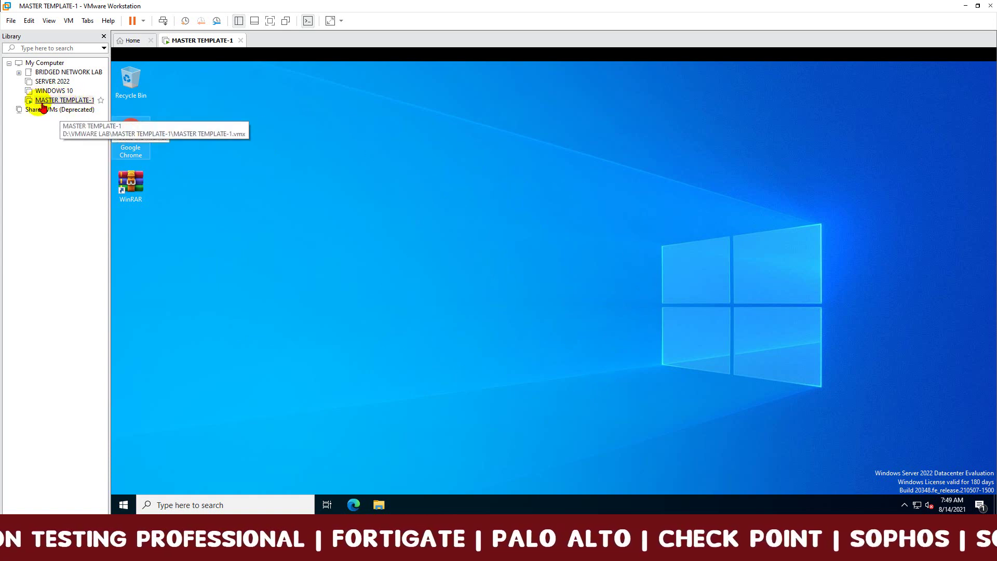
Open the C:\Windows\System32\Sysprep folder by running sysprep from the Run dialog.
click(528, 270)
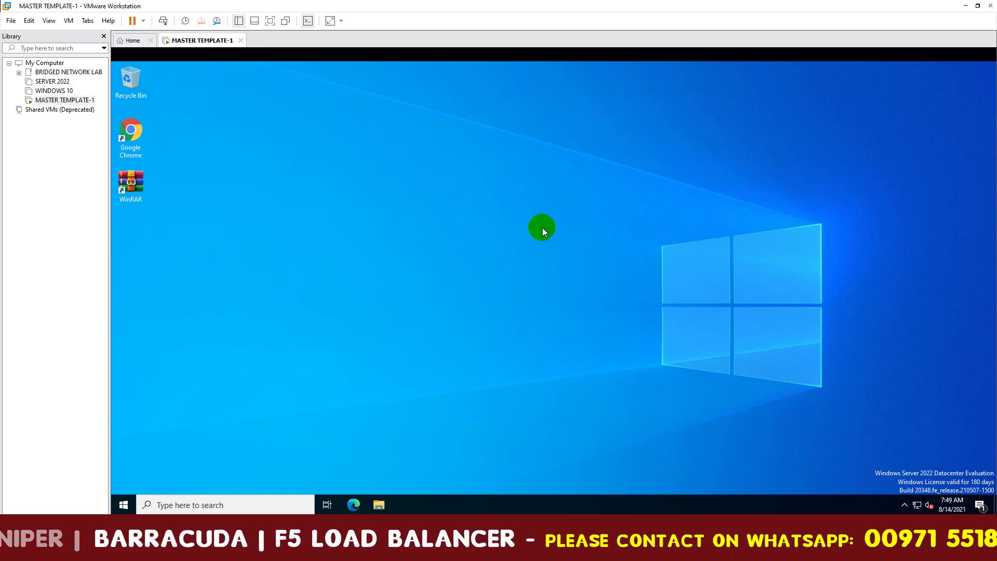
right_click(120, 506)
click(152, 458)
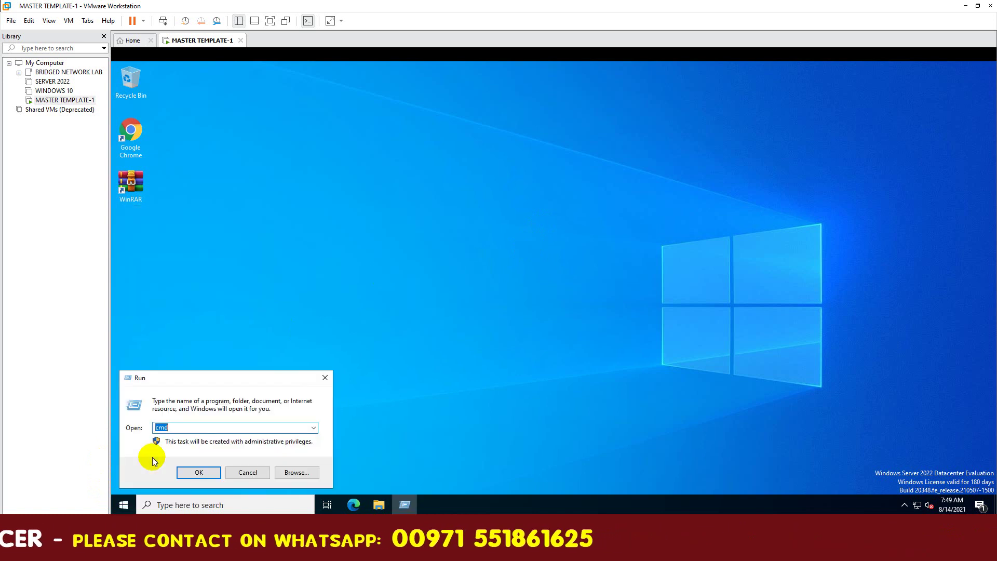
text(sysprep)
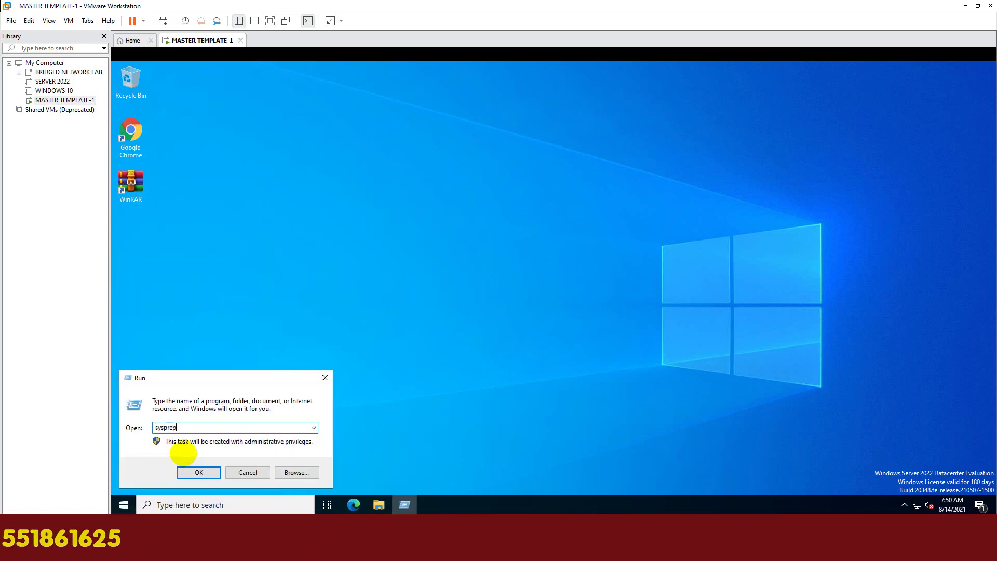
key(Return)
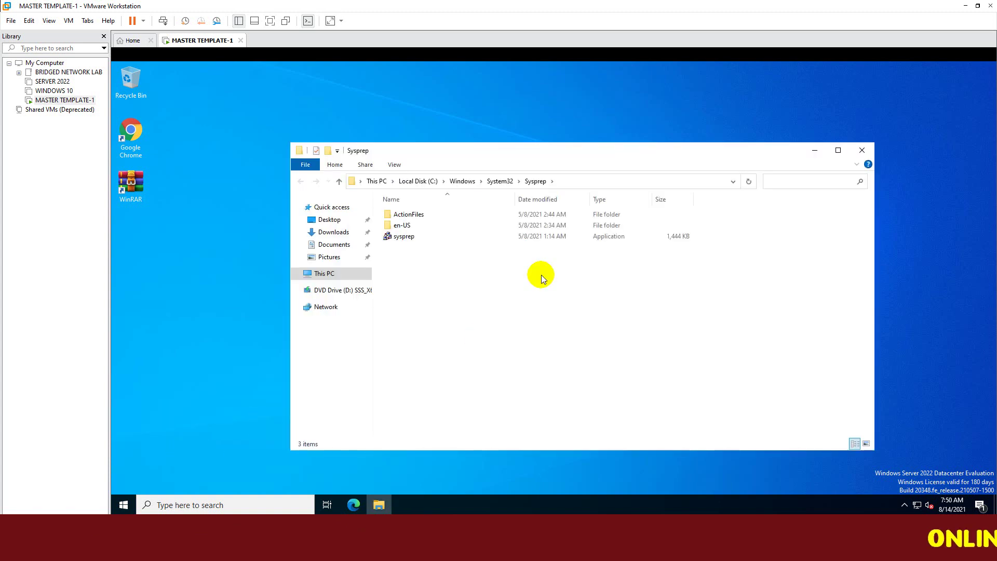
Launch the sysprep application to bring up the System Preparation Tool.
drag(570, 152, 565, 142)
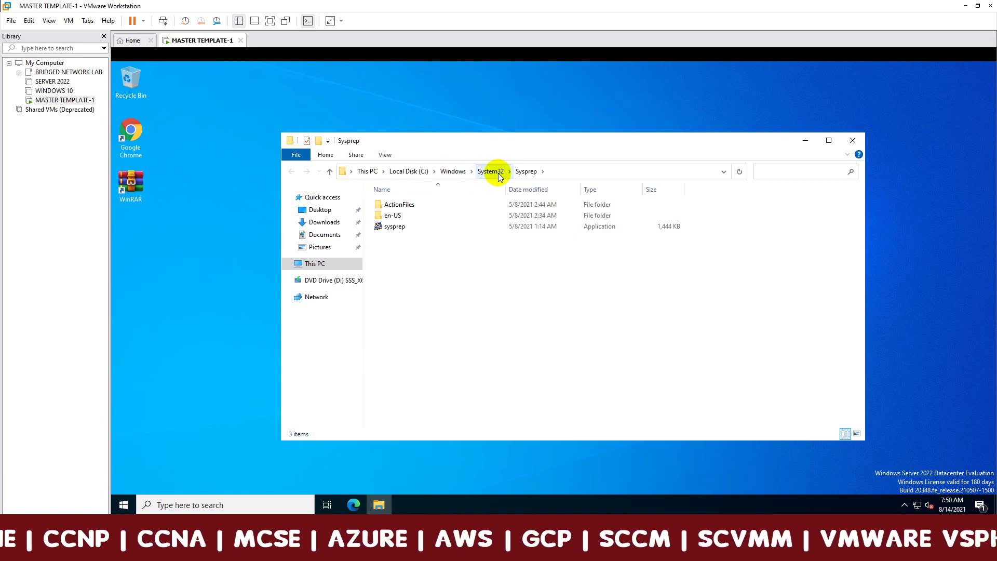
click(397, 226)
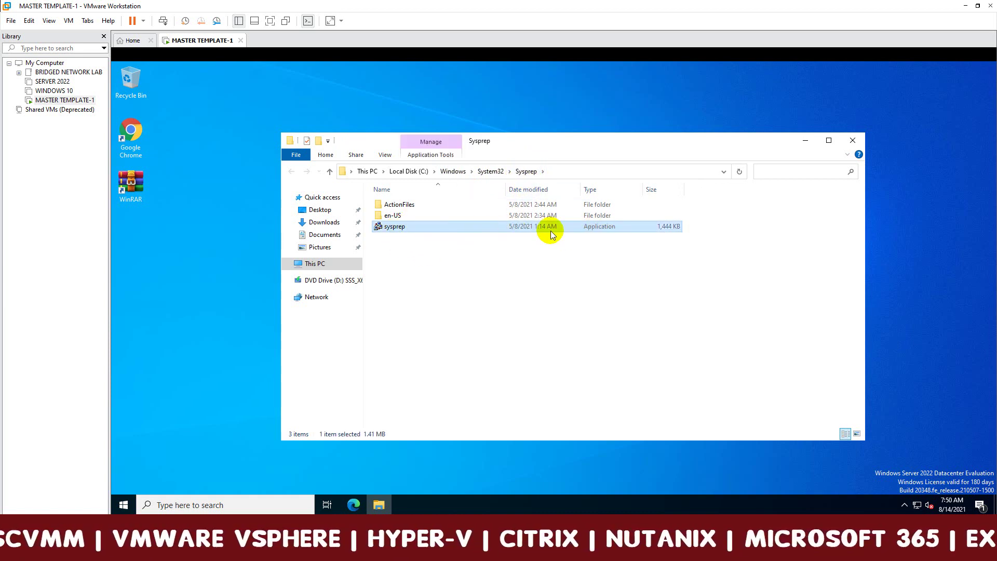
double_click(476, 233)
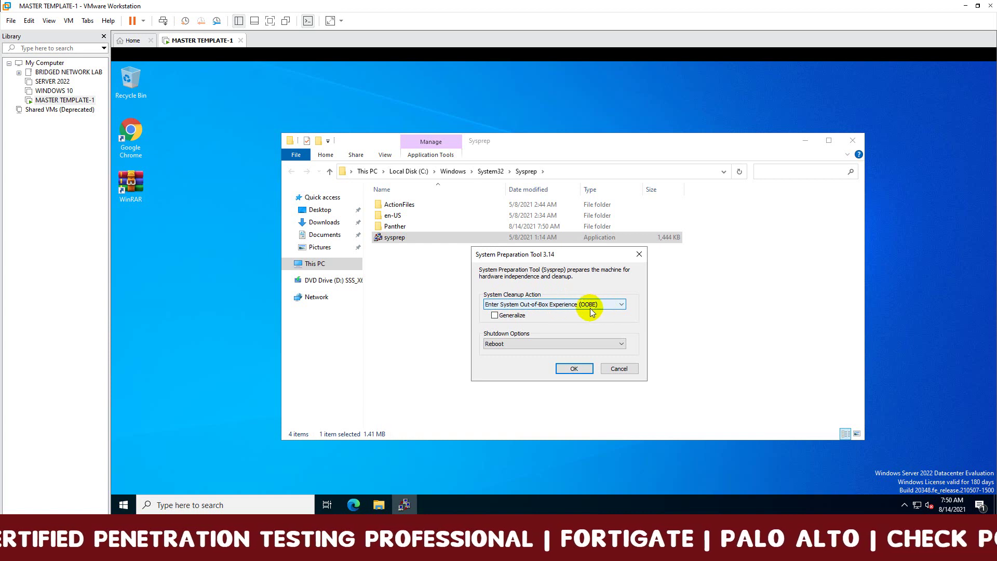
Run Sysprep with Enter System OOBE, Generalize, and Shutdown as the shutdown option.
click(620, 308)
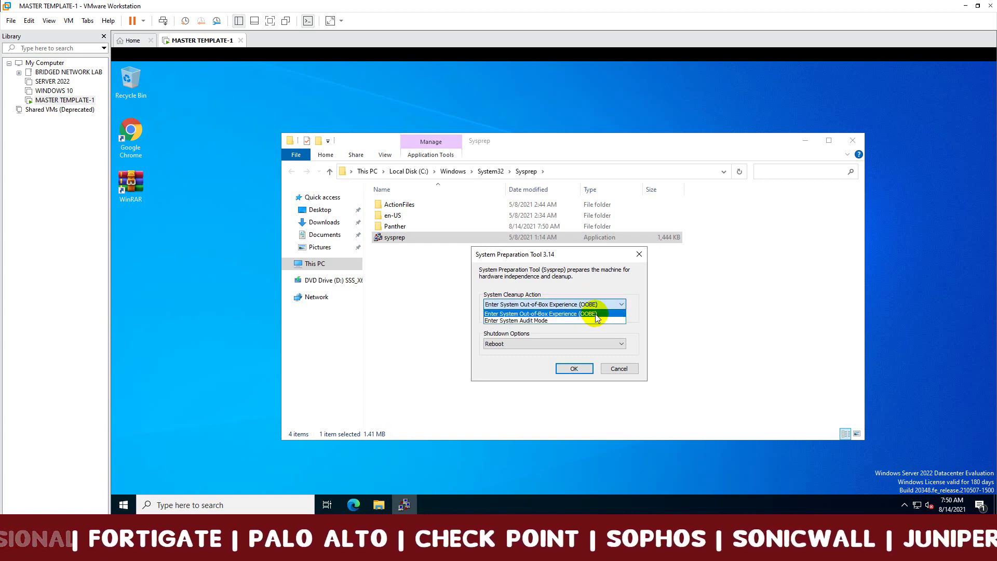
click(596, 313)
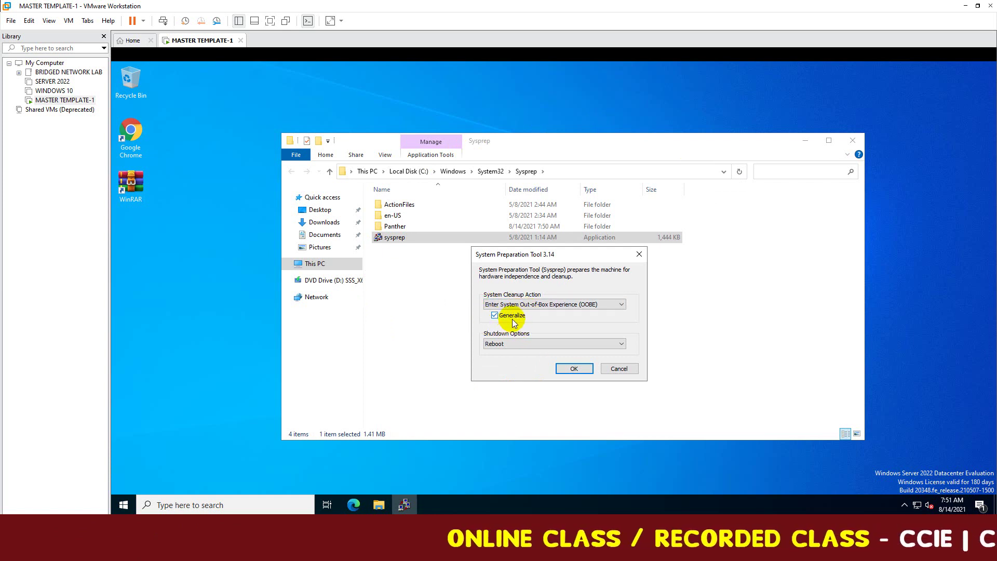
click(512, 345)
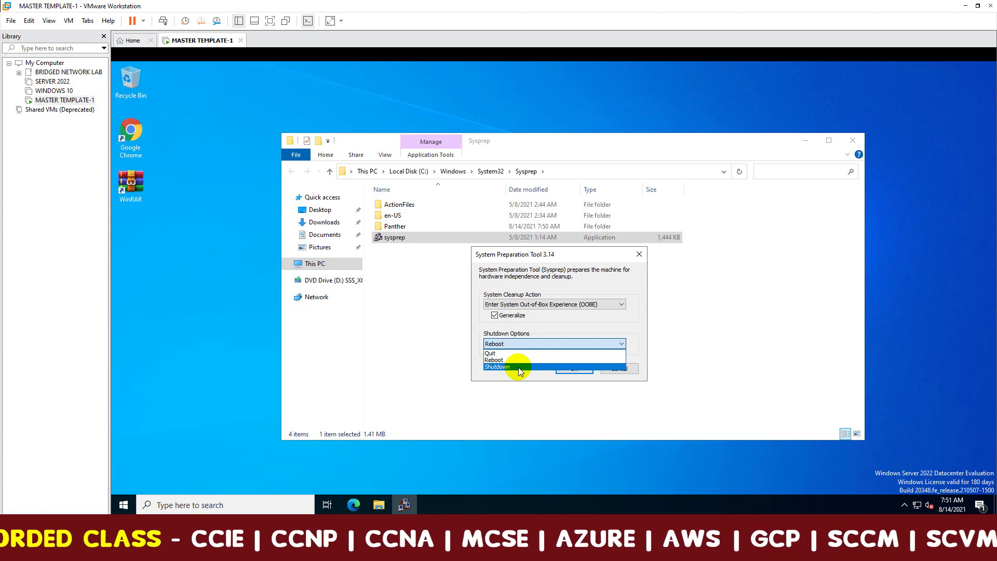
click(519, 366)
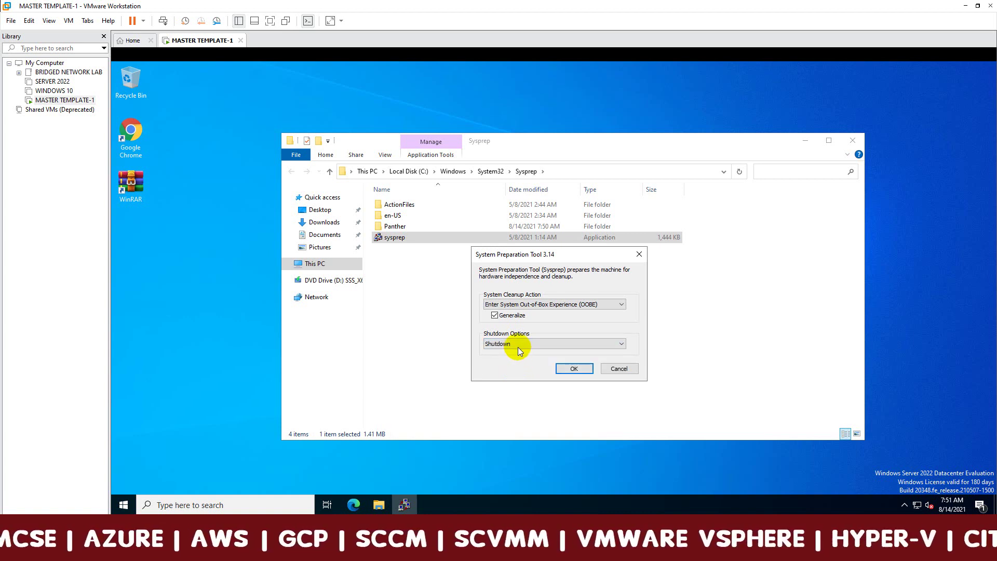
click(519, 346)
click(517, 360)
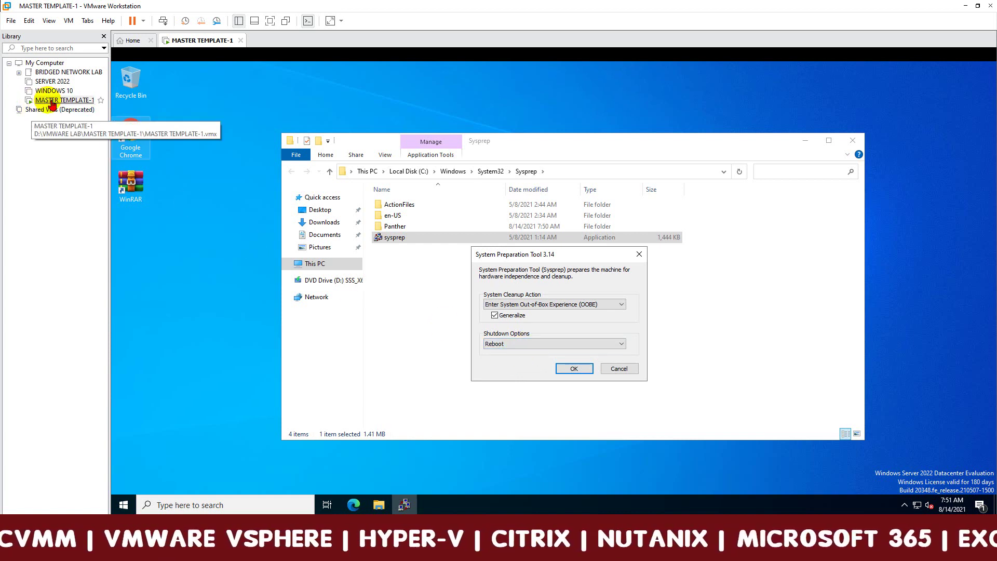
click(527, 345)
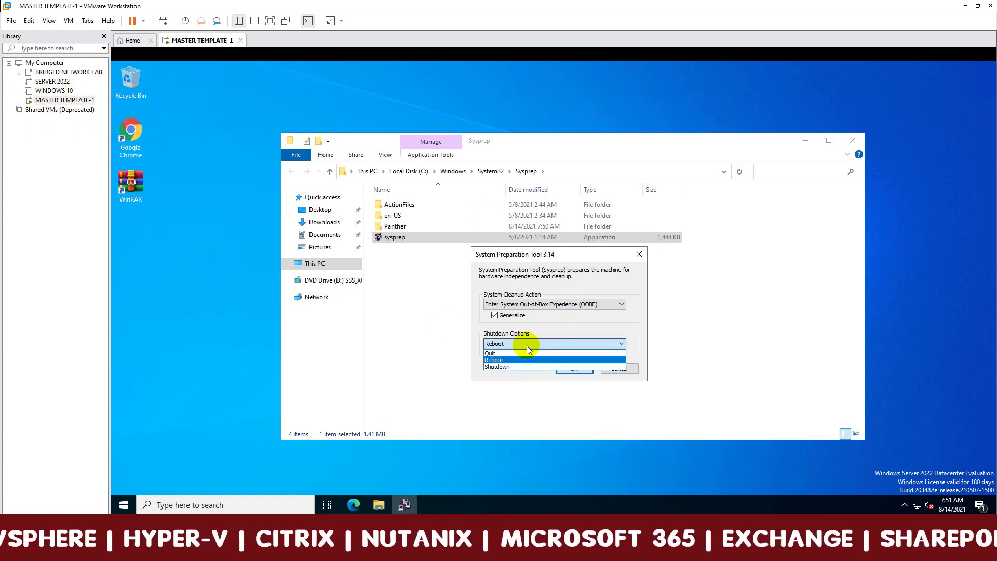
click(506, 367)
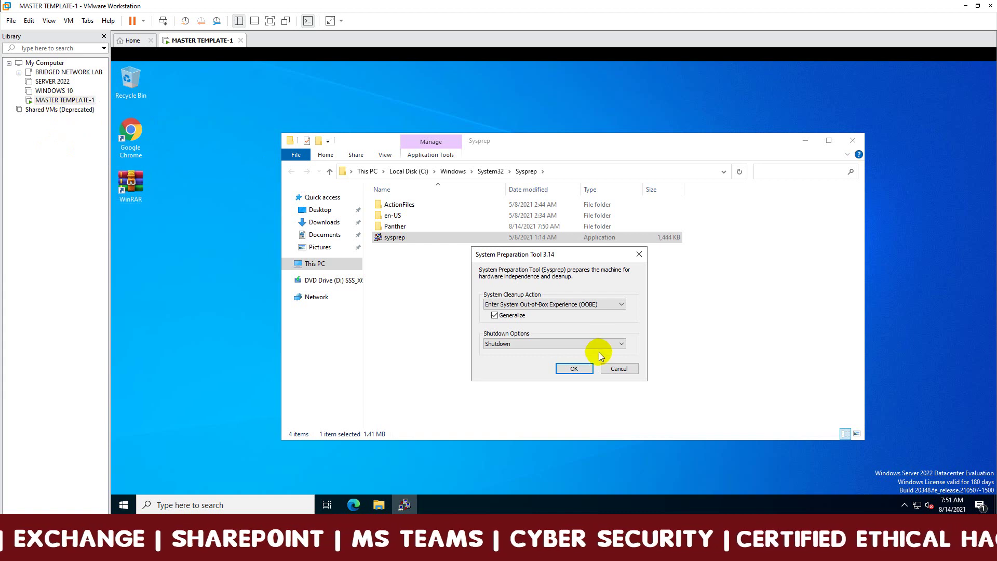
click(517, 345)
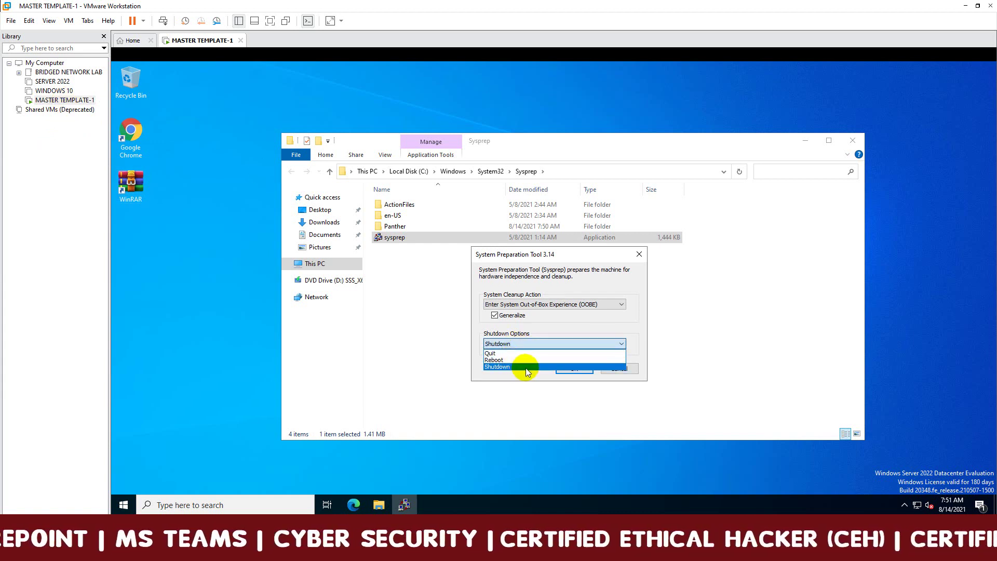
click(525, 367)
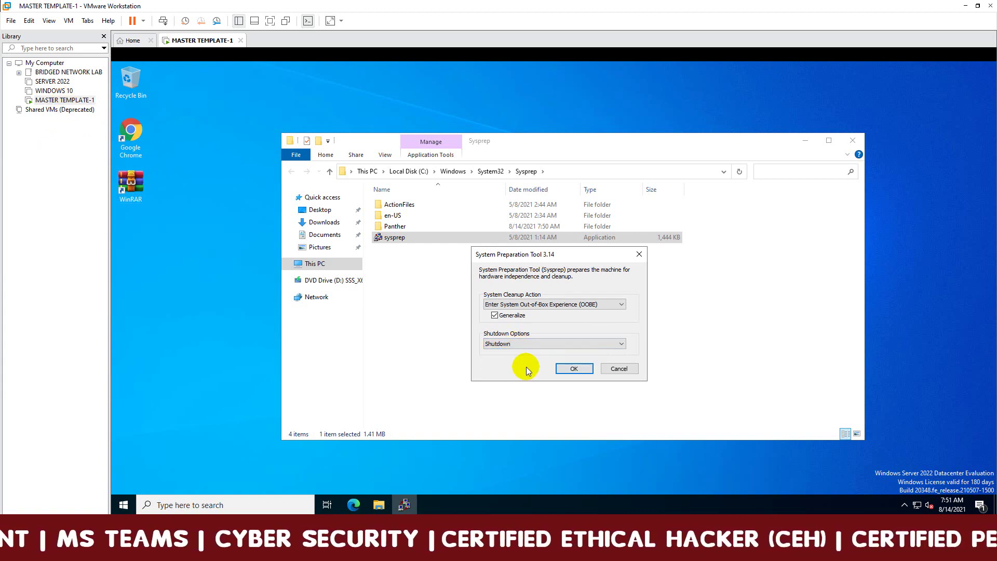
click(573, 368)
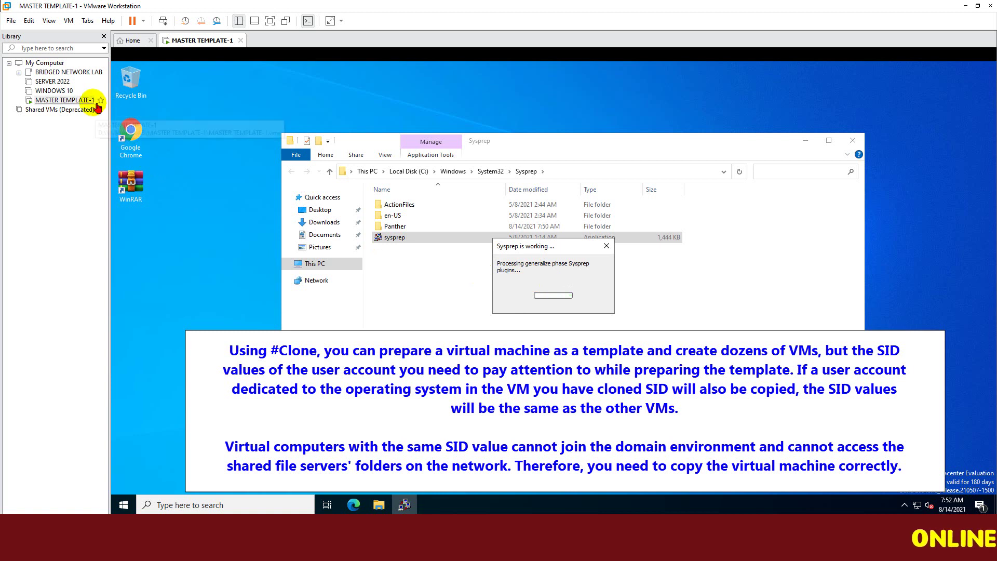
Wait for Sysprep's generalize phase to finish and the VM to power off.
click(257, 208)
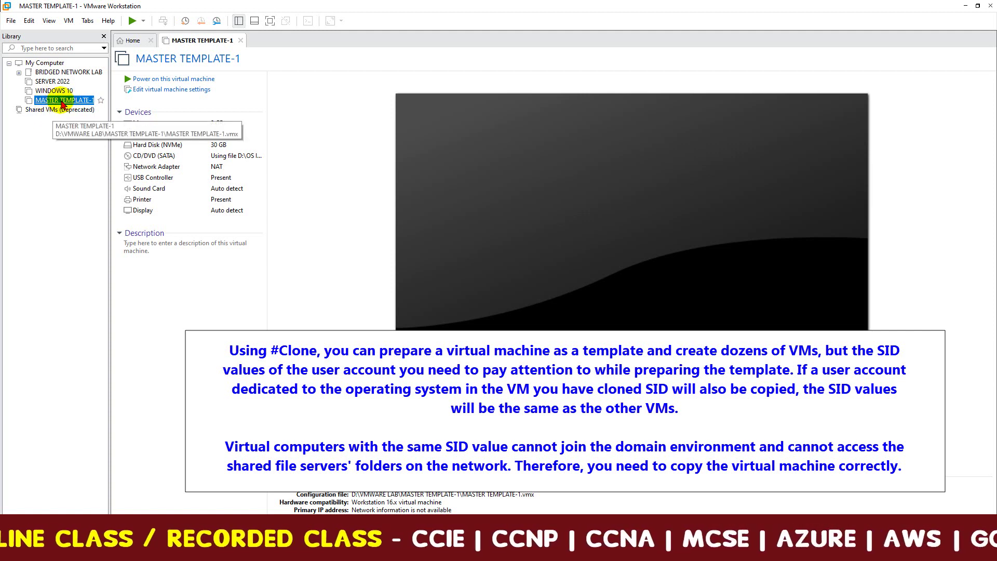
Open MASTER TEMPLATE-1's Clone Virtual Machine Wizard, dismiss it, and reopen its Manage menu.
right_click(63, 104)
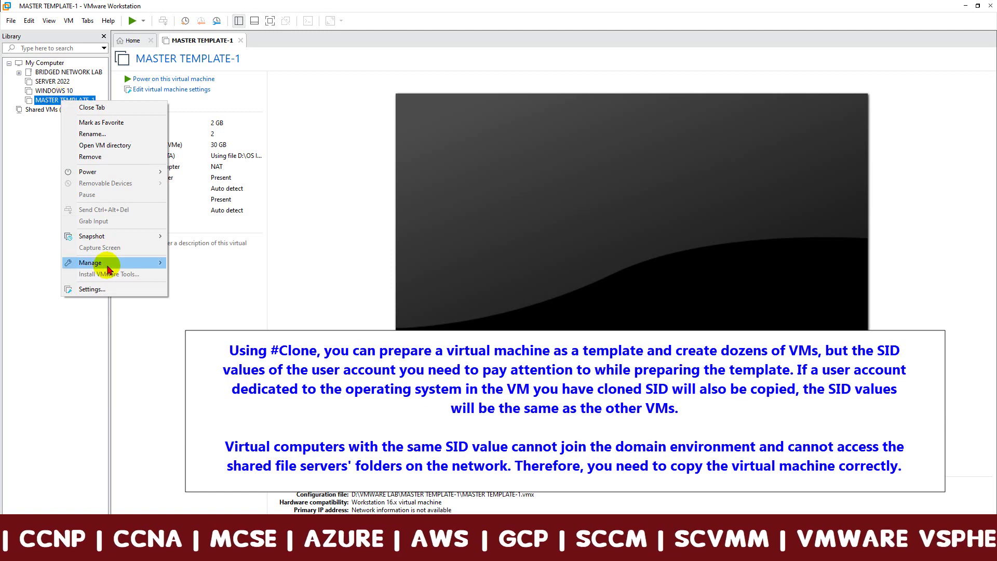
mouse_move(104, 266)
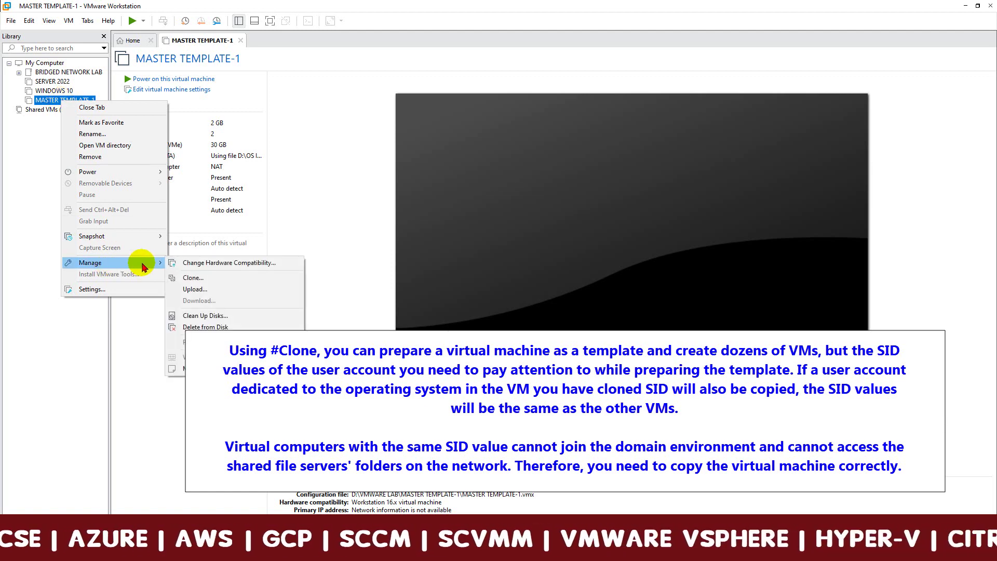
click(229, 283)
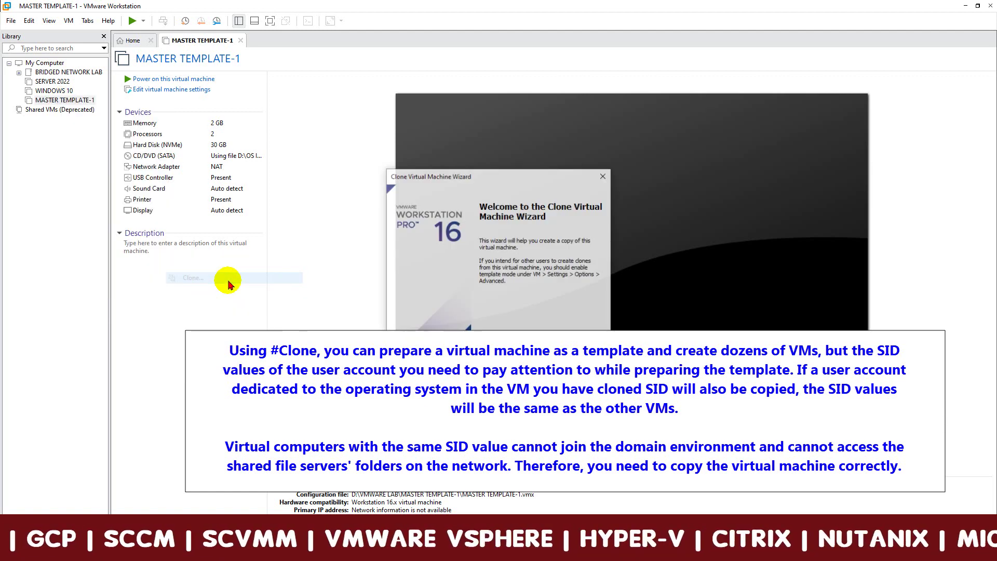
mouse_move(503, 185)
mouse_down()
mouse_move(600, 196)
mouse_move(621, 187)
mouse_up()
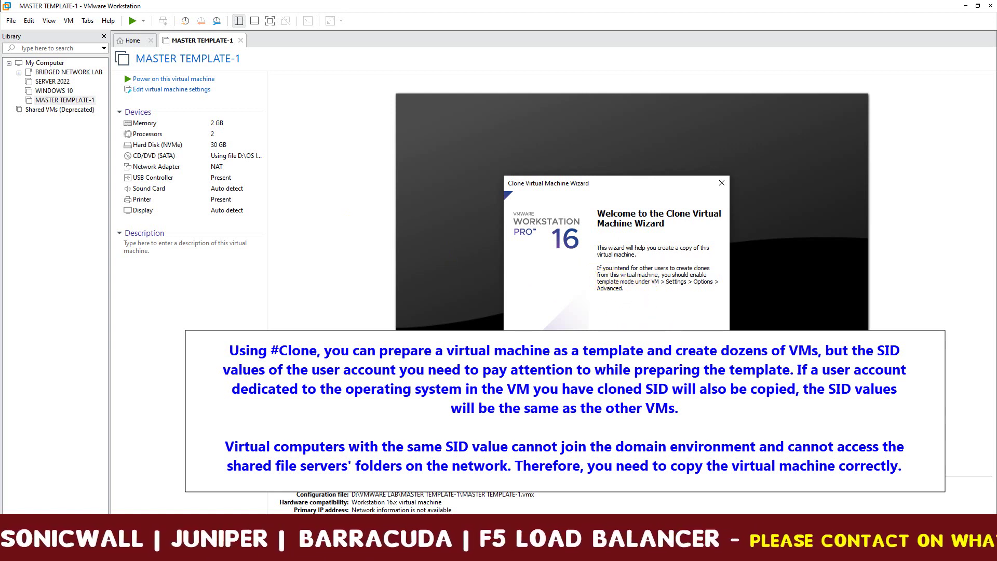
key(Return)
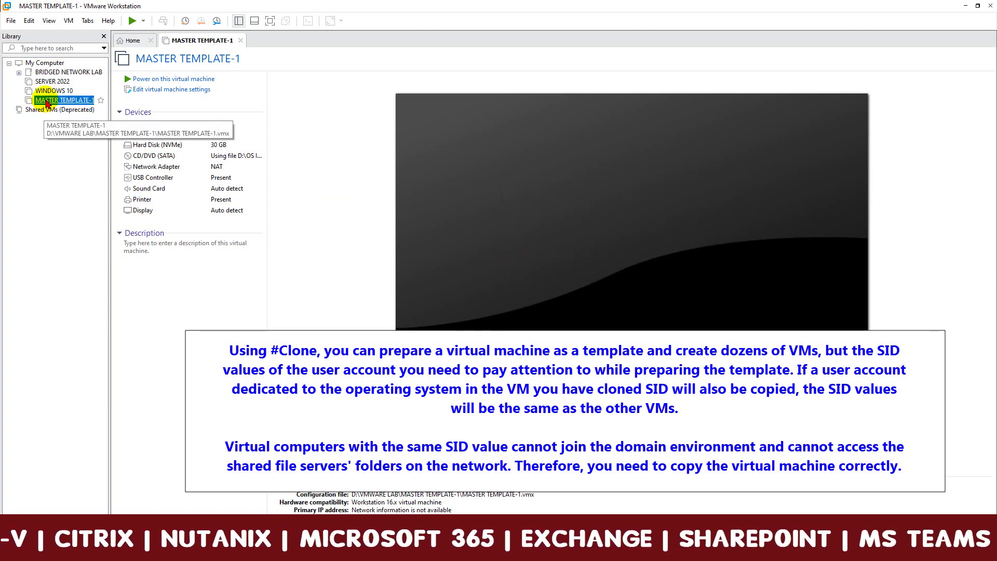
right_click(46, 102)
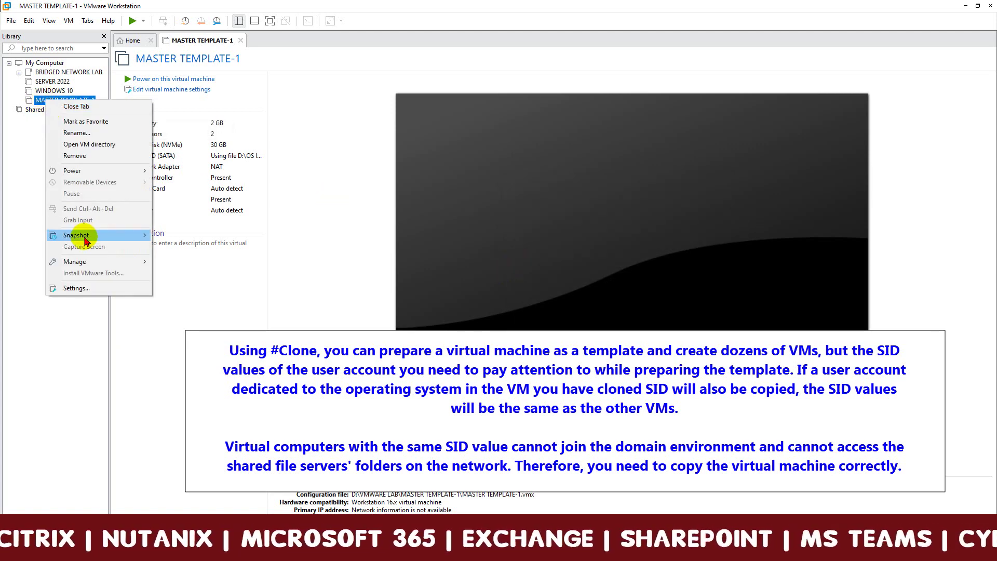
mouse_move(82, 262)
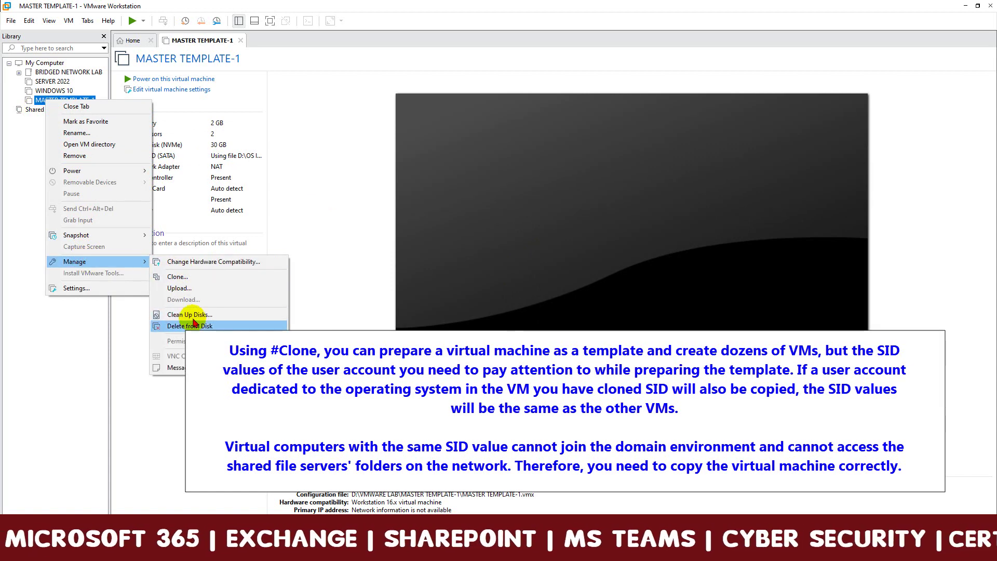